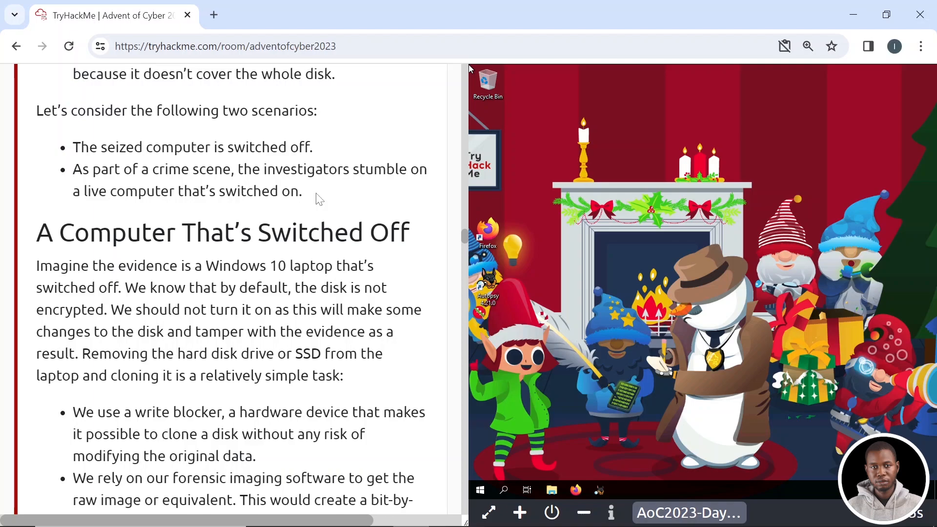
- Read the task sections on forensic imaging of a computer that's switched off and one that's switched on
{"action": "scroll", "coordinate": [317, 199], "scroll_direction": "down", "scroll_amount": 3}
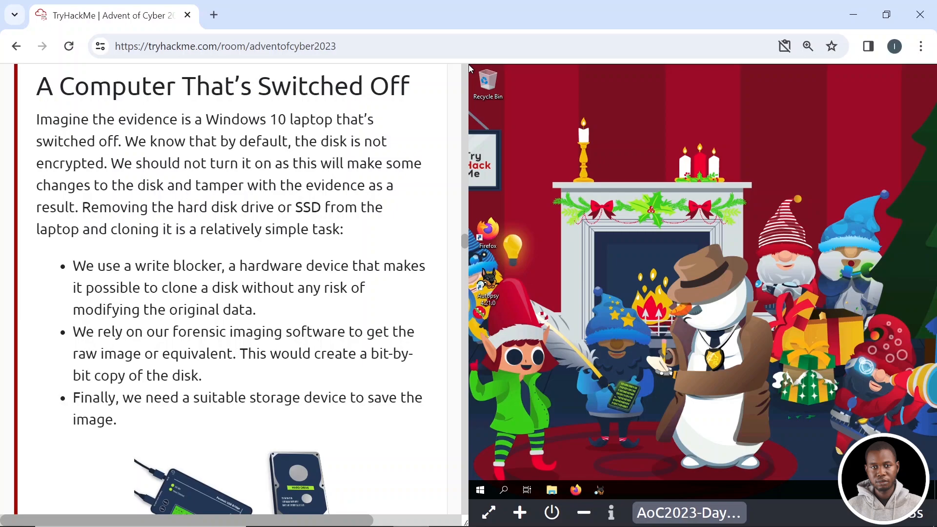
{"action": "scroll", "coordinate": [468, 64], "scroll_direction": "down", "scroll_amount": 4}
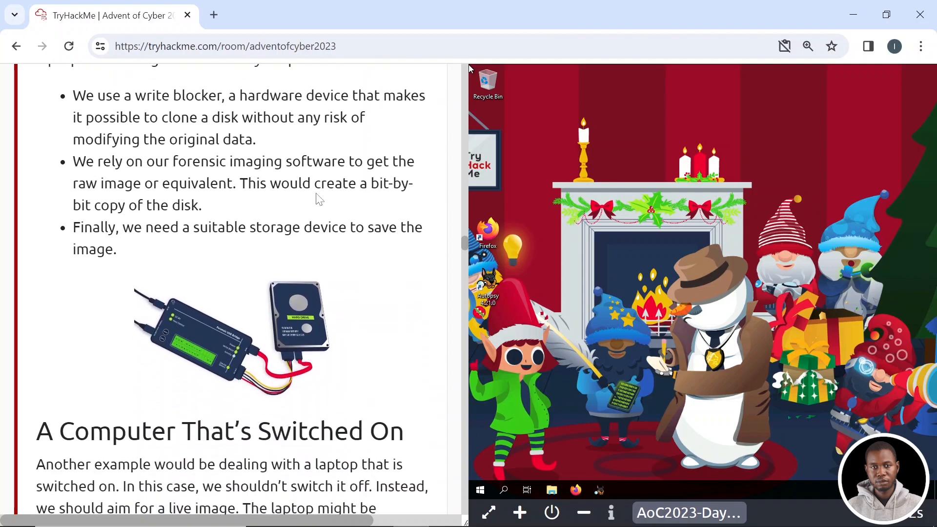
{"action": "scroll", "coordinate": [317, 194], "scroll_direction": "down", "scroll_amount": 1}
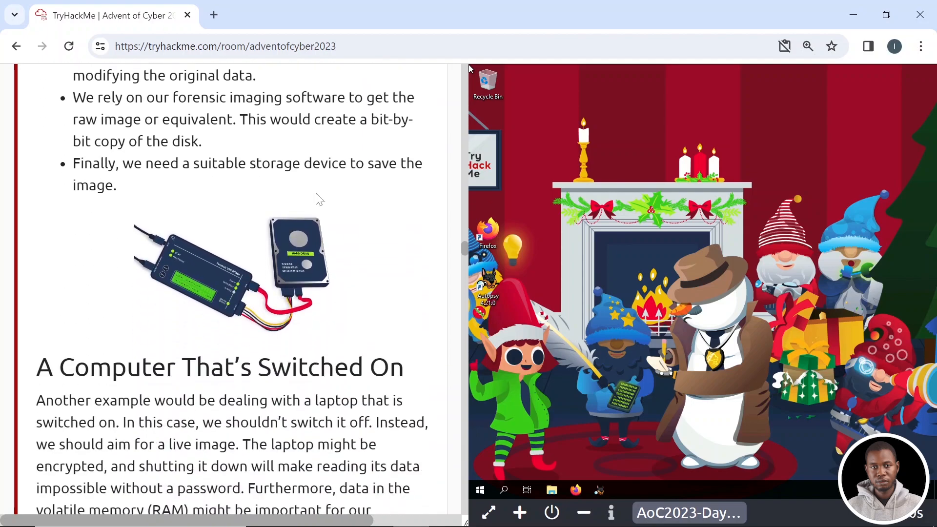
{"action": "scroll", "coordinate": [320, 199], "scroll_direction": "down", "scroll_amount": 4}
{"action": "scroll", "coordinate": [318, 198], "scroll_direction": "down", "scroll_amount": 2}
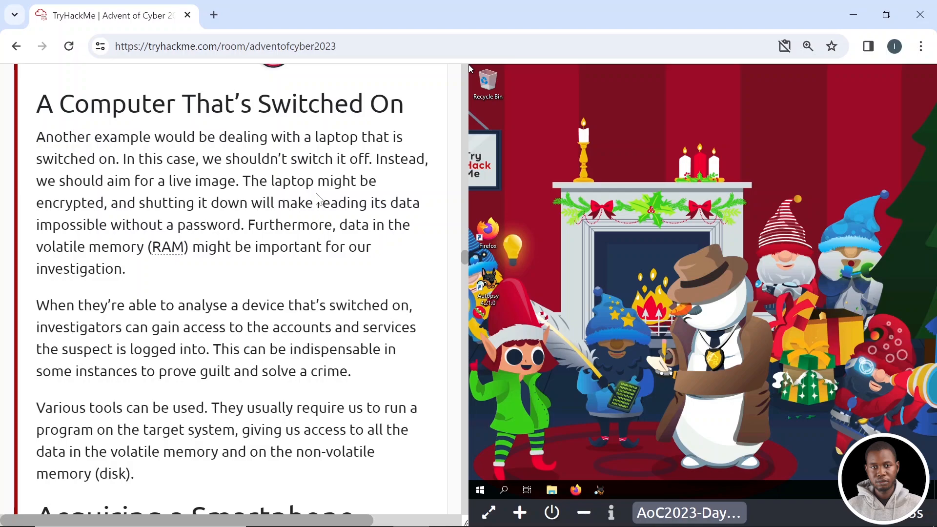
{"action": "scroll", "coordinate": [317, 198], "scroll_direction": "down", "scroll_amount": 2}
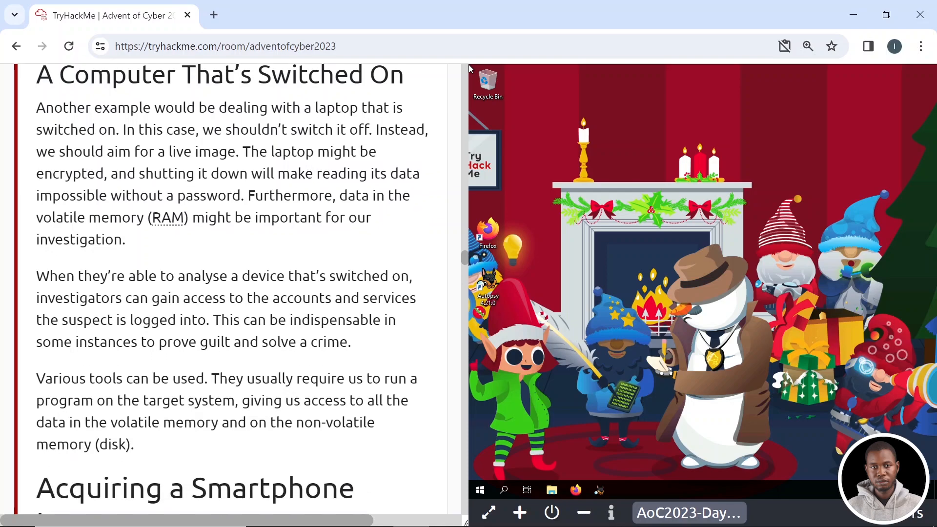
{"action": "scroll", "coordinate": [231, 289], "scroll_direction": "down", "scroll_amount": 5}
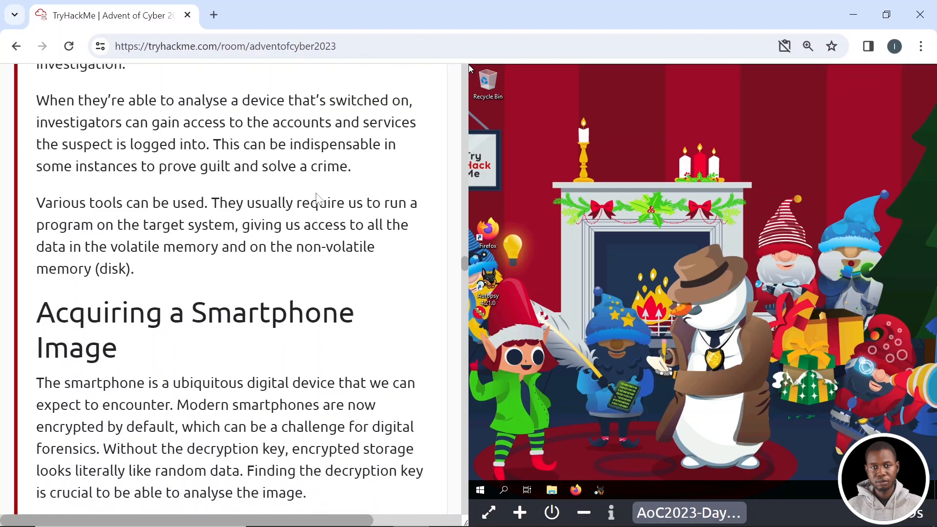
- Read the sections on acquiring a smartphone image and on full-disk and file-based encryption in Android and iOS phones
{"action": "scroll", "coordinate": [317, 198], "scroll_direction": "down", "scroll_amount": 3}
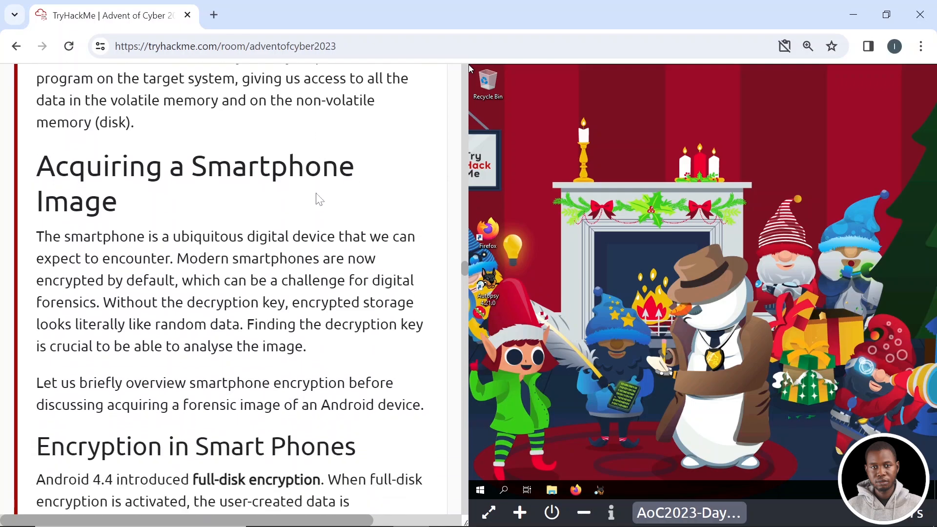
{"action": "scroll", "coordinate": [317, 198], "scroll_direction": "down", "scroll_amount": 1}
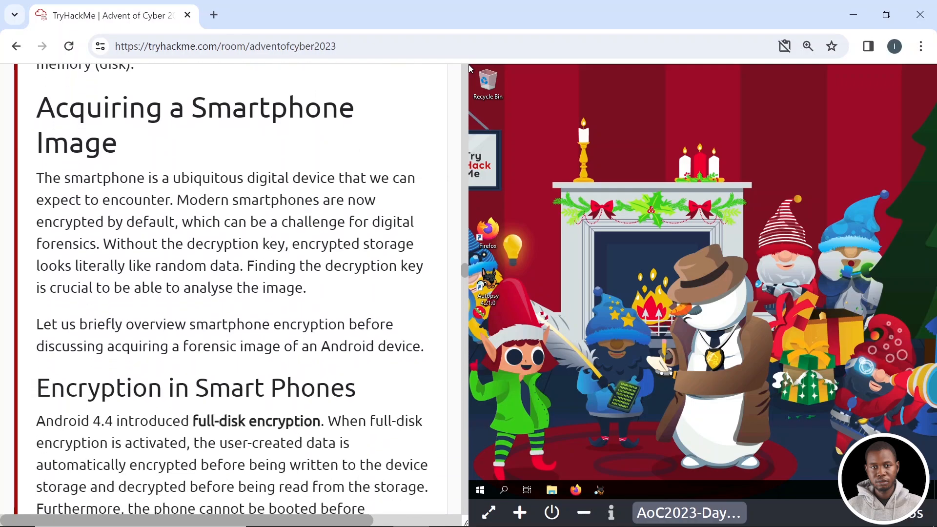
{"action": "scroll", "coordinate": [316, 198], "scroll_direction": "down", "scroll_amount": 1}
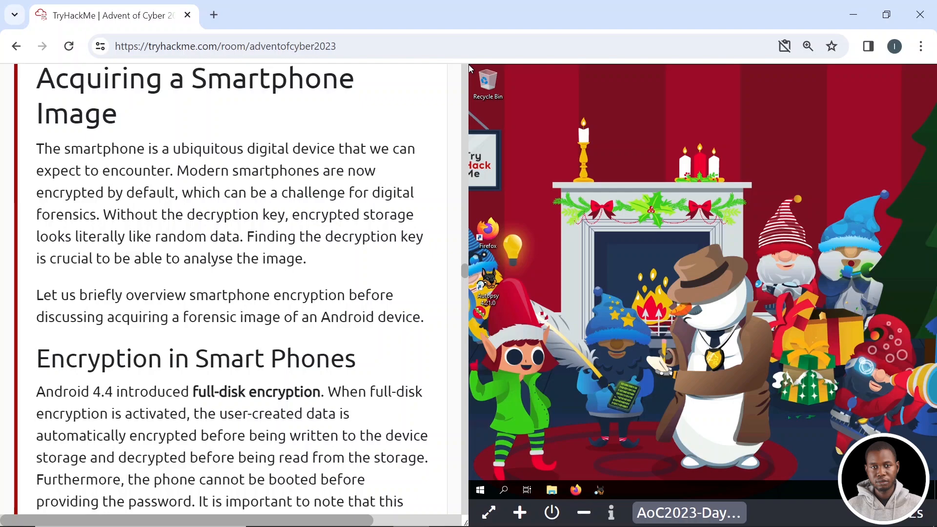
{"action": "scroll", "coordinate": [318, 197], "scroll_direction": "down", "scroll_amount": 2}
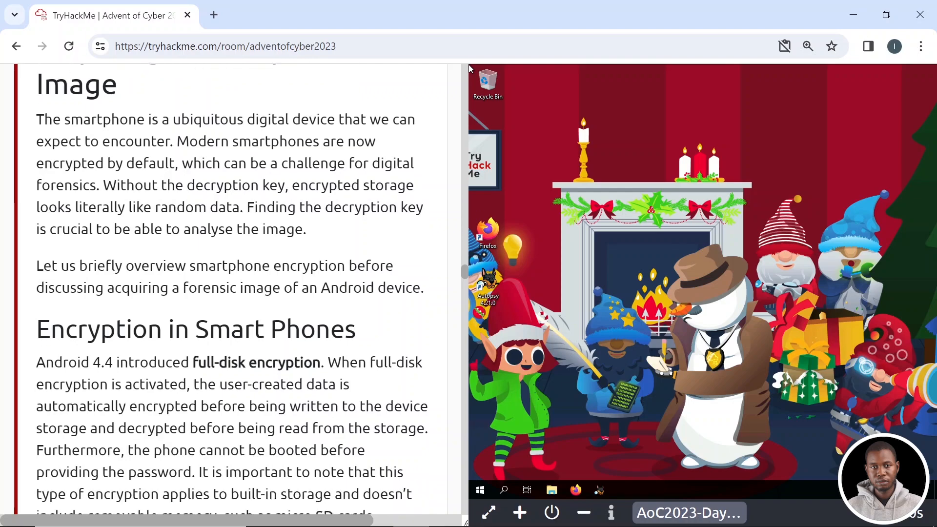
{"action": "scroll", "coordinate": [317, 198], "scroll_direction": "down", "scroll_amount": 2}
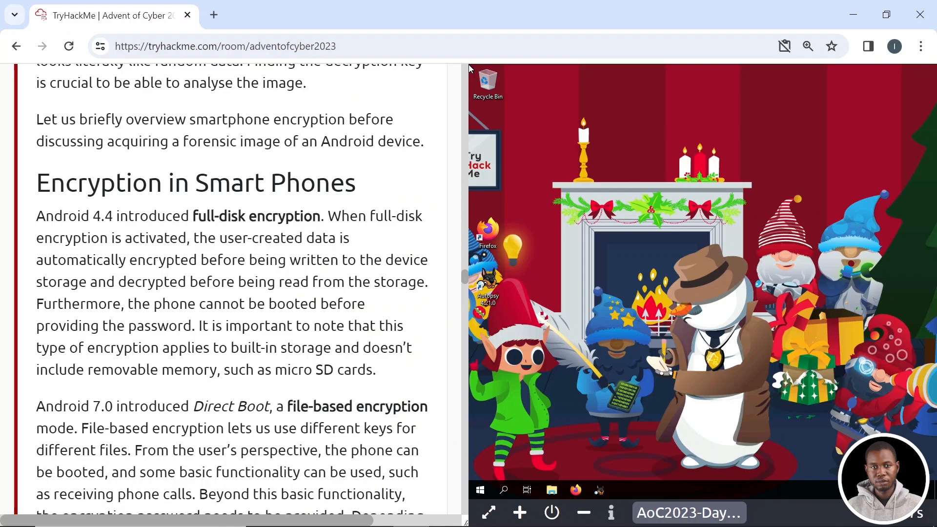
{"action": "scroll", "coordinate": [317, 198], "scroll_direction": "down", "scroll_amount": 1}
{"action": "scroll", "coordinate": [317, 198], "scroll_direction": "down", "scroll_amount": 1}
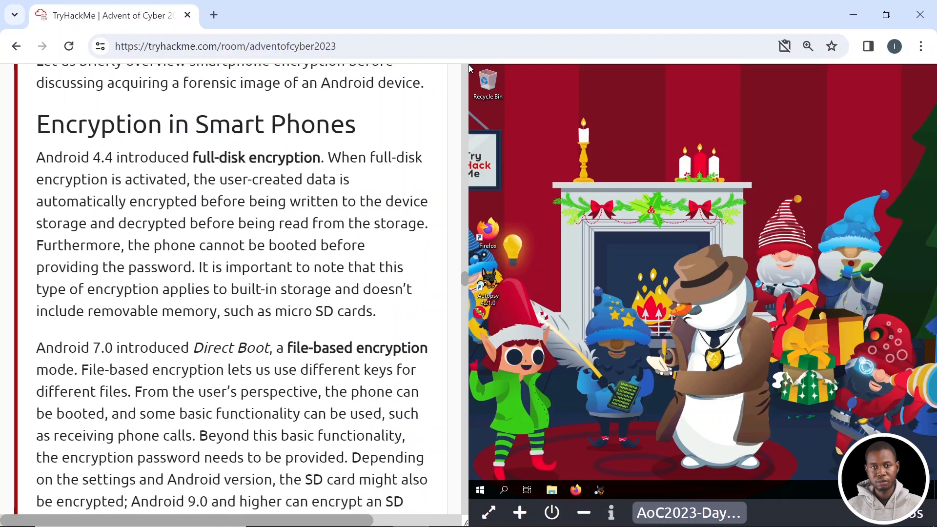
{"action": "scroll", "coordinate": [220, 289], "scroll_direction": "up", "scroll_amount": 1}
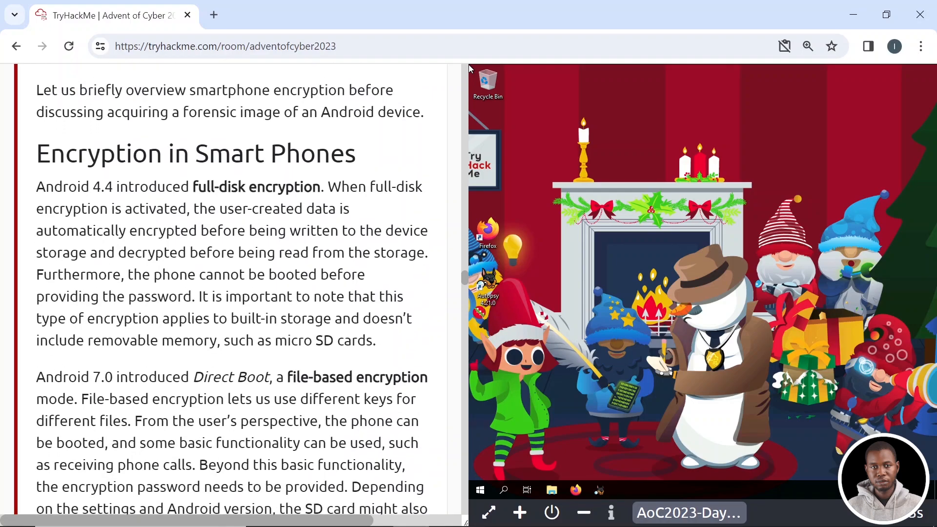
{"action": "scroll", "coordinate": [232, 289], "scroll_direction": "down", "scroll_amount": 1}
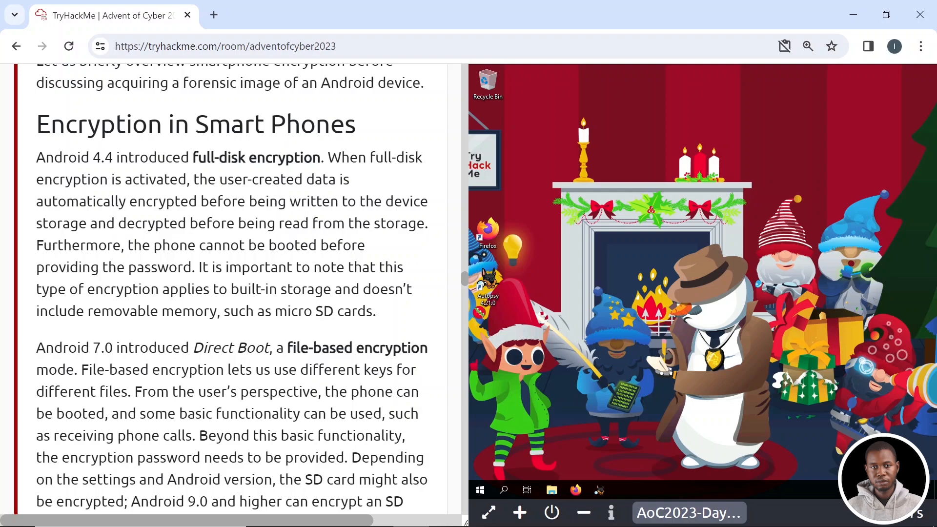
{"action": "scroll", "coordinate": [232, 288], "scroll_direction": "down", "scroll_amount": 3}
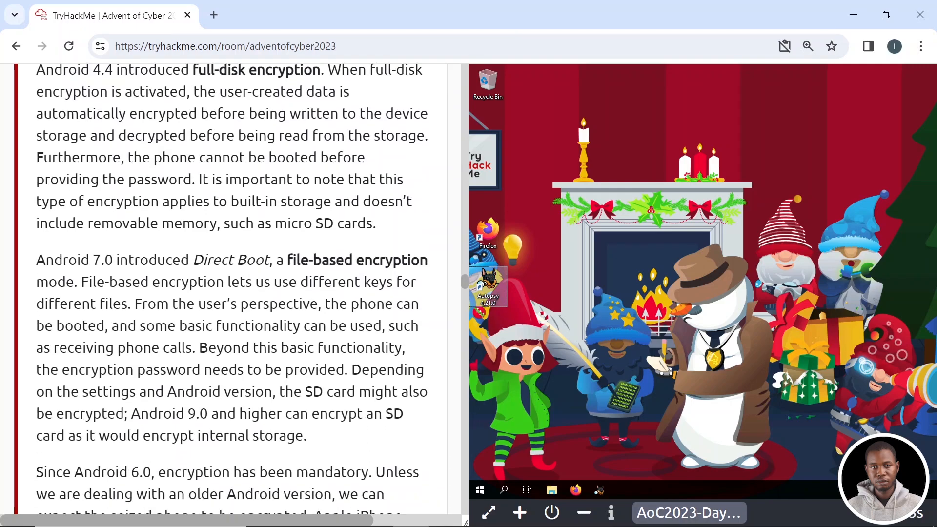
{"action": "scroll", "coordinate": [232, 287], "scroll_direction": "down", "scroll_amount": 3}
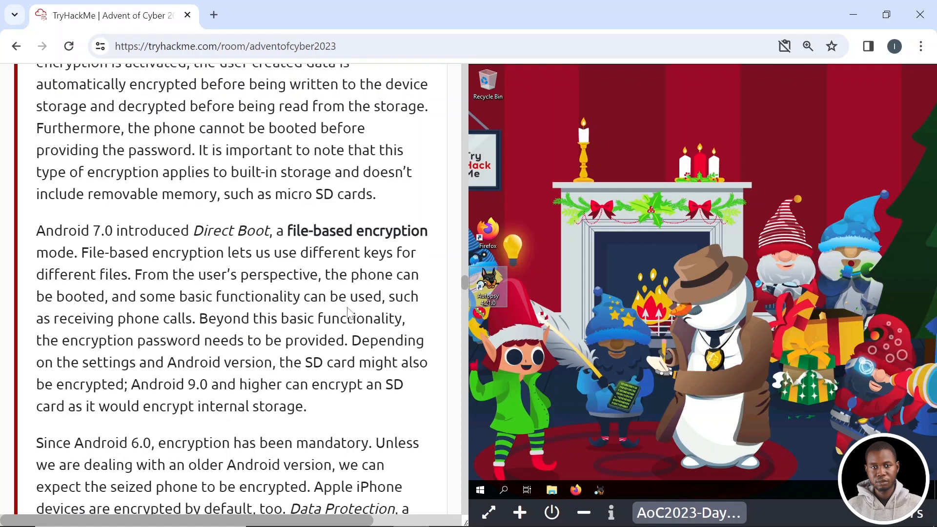
{"action": "scroll", "coordinate": [232, 288], "scroll_direction": "down", "scroll_amount": 5}
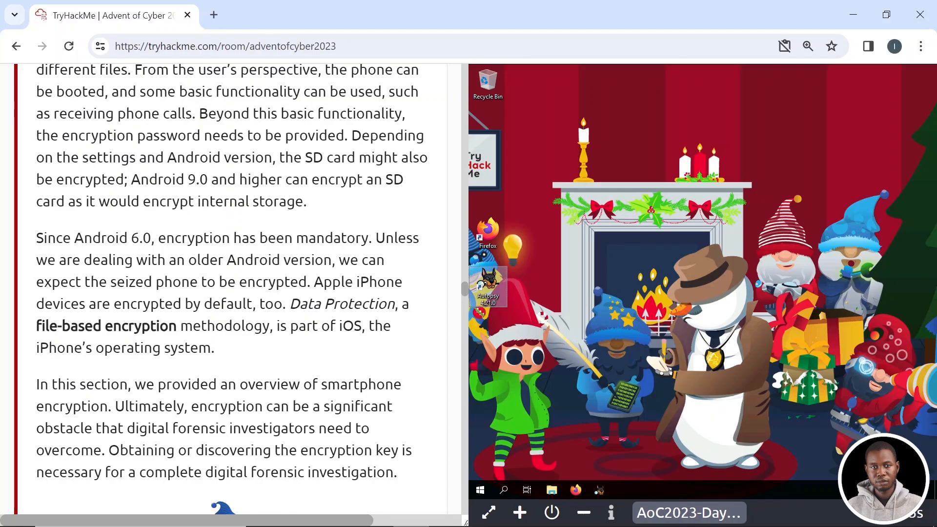
- Read the Practical Case section through the explanation of the adb backup command
{"action": "scroll", "coordinate": [349, 313], "scroll_direction": "down", "scroll_amount": 10}
{"action": "scroll", "coordinate": [348, 313], "scroll_direction": "down", "scroll_amount": 1}
{"action": "scroll", "coordinate": [348, 312], "scroll_direction": "up", "scroll_amount": 11}
{"action": "scroll", "coordinate": [349, 313], "scroll_direction": "down", "scroll_amount": 4}
{"action": "scroll", "coordinate": [349, 312], "scroll_direction": "down", "scroll_amount": 3}
{"action": "scroll", "coordinate": [349, 313], "scroll_direction": "down", "scroll_amount": 2}
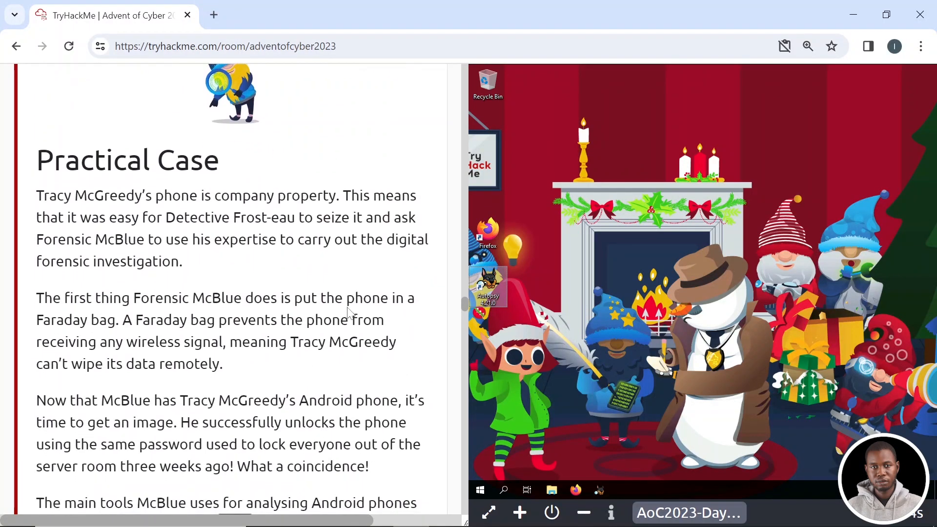
{"action": "scroll", "coordinate": [350, 313], "scroll_direction": "down", "scroll_amount": 1}
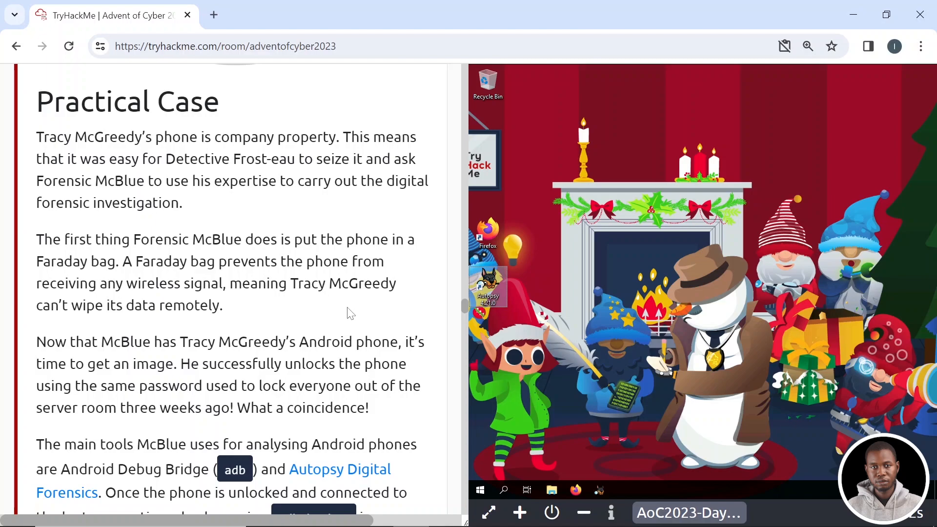
{"action": "scroll", "coordinate": [350, 313], "scroll_direction": "down", "scroll_amount": 2}
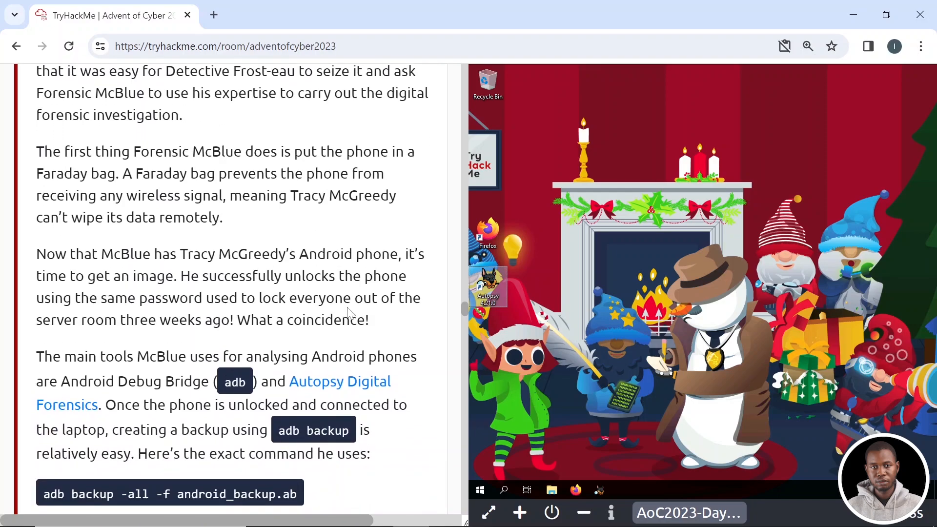
{"action": "scroll", "coordinate": [350, 313], "scroll_direction": "down", "scroll_amount": 1}
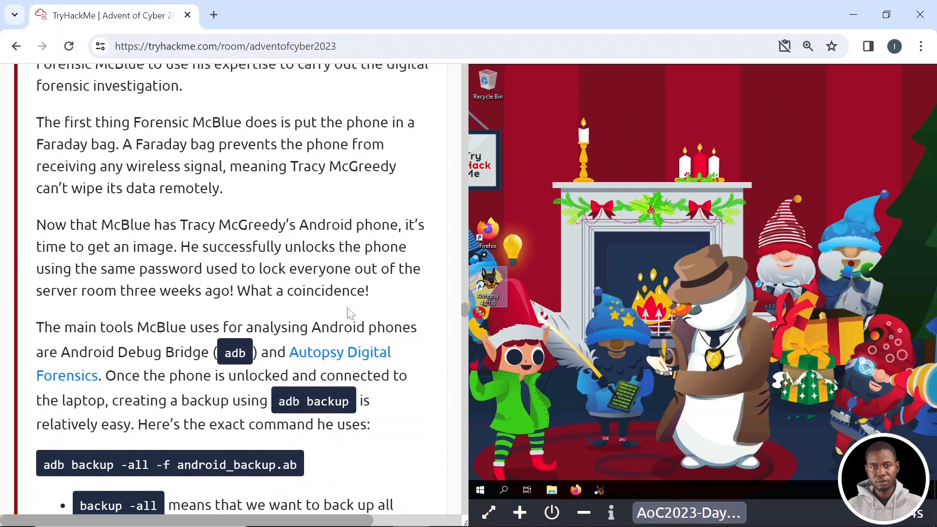
{"action": "scroll", "coordinate": [350, 313], "scroll_direction": "down", "scroll_amount": 1}
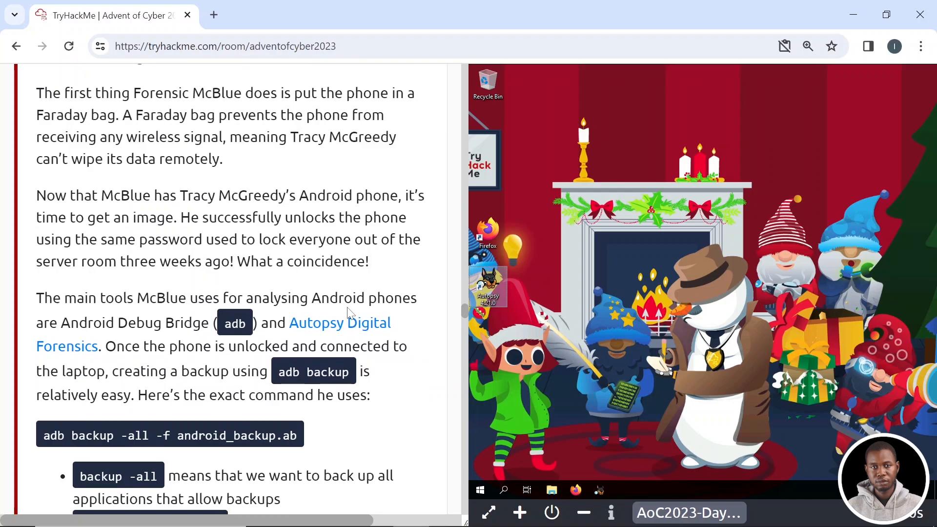
{"action": "scroll", "coordinate": [350, 314], "scroll_direction": "down", "scroll_amount": 2}
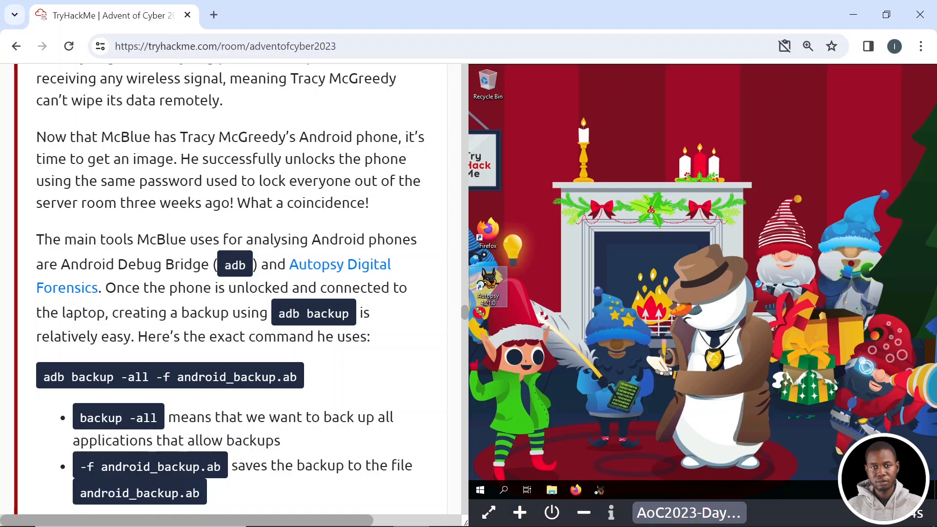
{"action": "scroll", "coordinate": [350, 313], "scroll_direction": "down", "scroll_amount": 3}
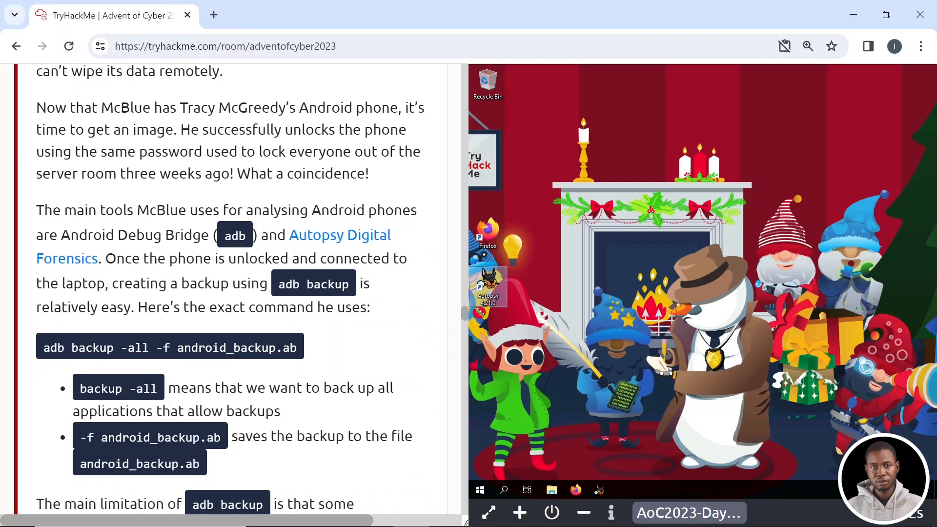
{"action": "scroll", "coordinate": [350, 313], "scroll_direction": "down", "scroll_amount": 4}
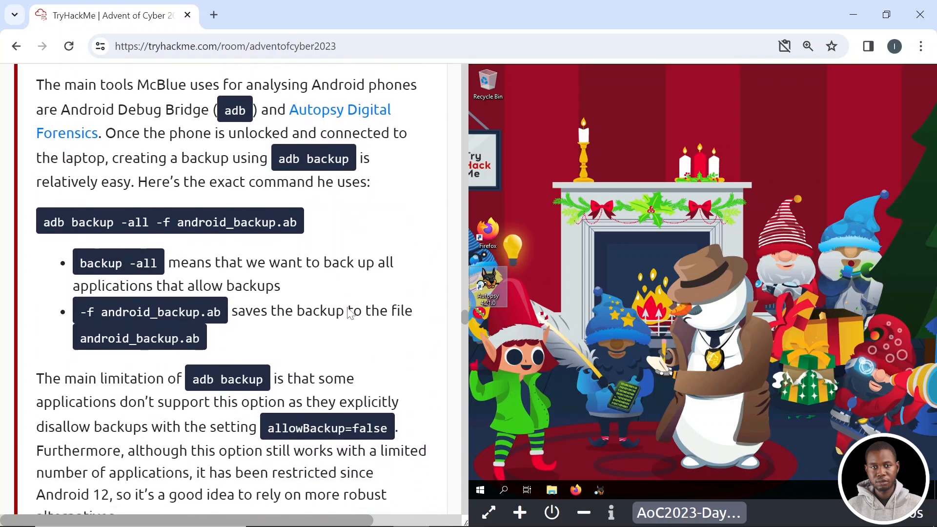
- Examine the command adb backup -all -f android_backup.ab, highlighting its parts and the explanations of backup -all and -f
{"action": "left_click_drag", "start_coordinate": [43, 172], "coordinate": [106, 171]}
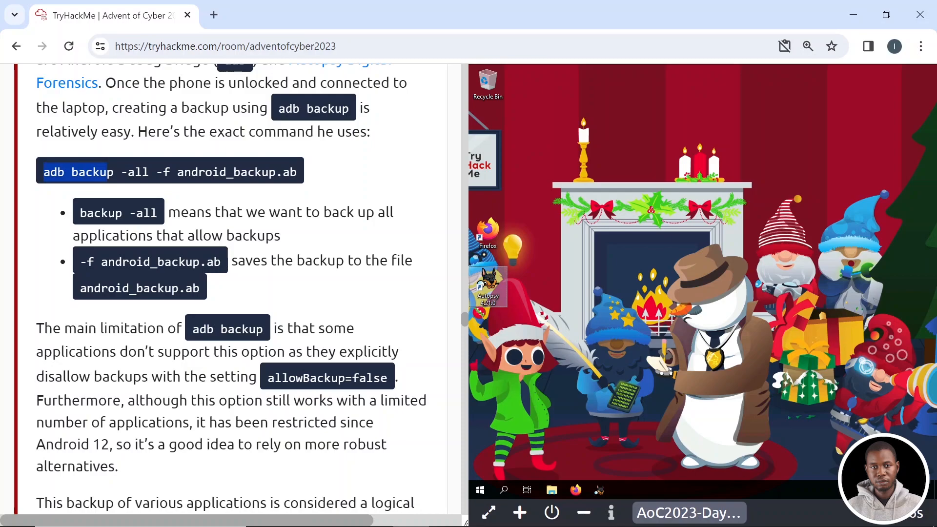
{"action": "left_click_drag", "start_coordinate": [178, 172], "coordinate": [302, 182]}
{"action": "left_click_drag", "start_coordinate": [79, 213], "coordinate": [163, 217]}
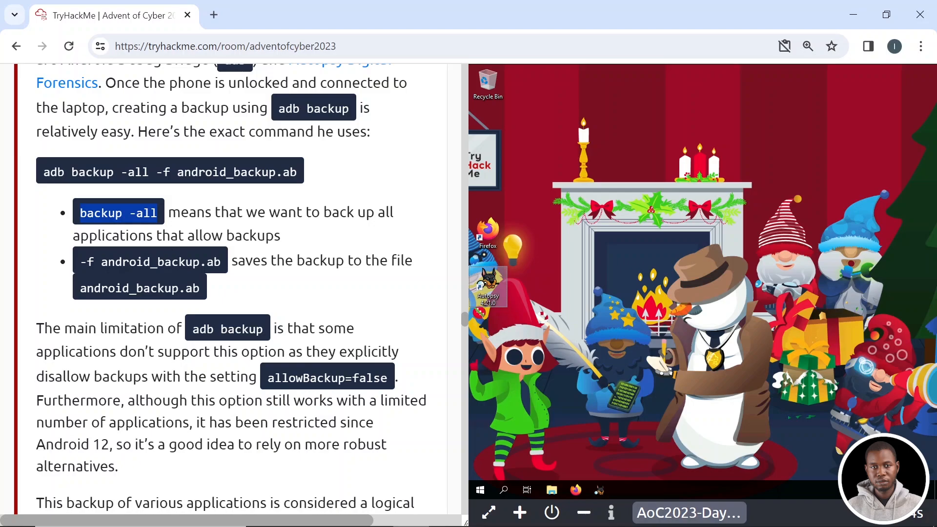
{"action": "left_click_drag", "start_coordinate": [80, 262], "coordinate": [108, 262]}
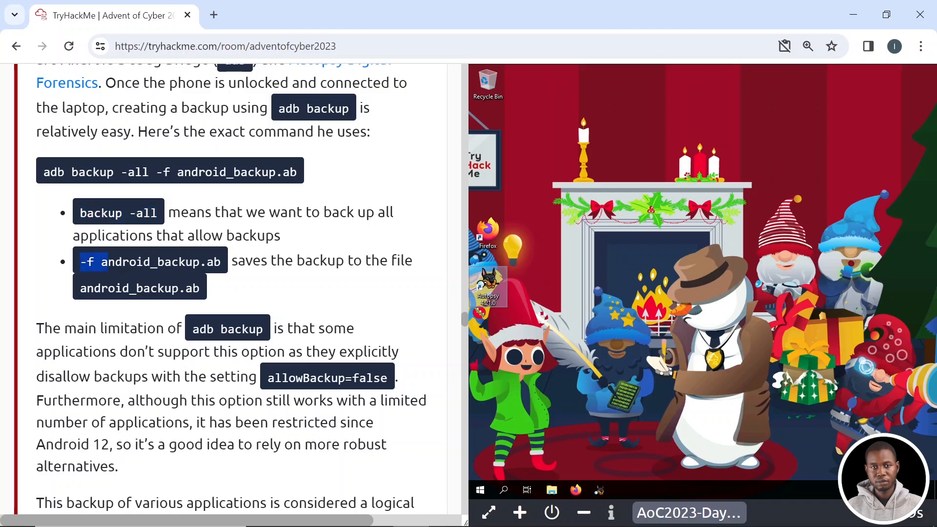
{"action": "left_click_drag", "start_coordinate": [238, 260], "coordinate": [395, 264]}
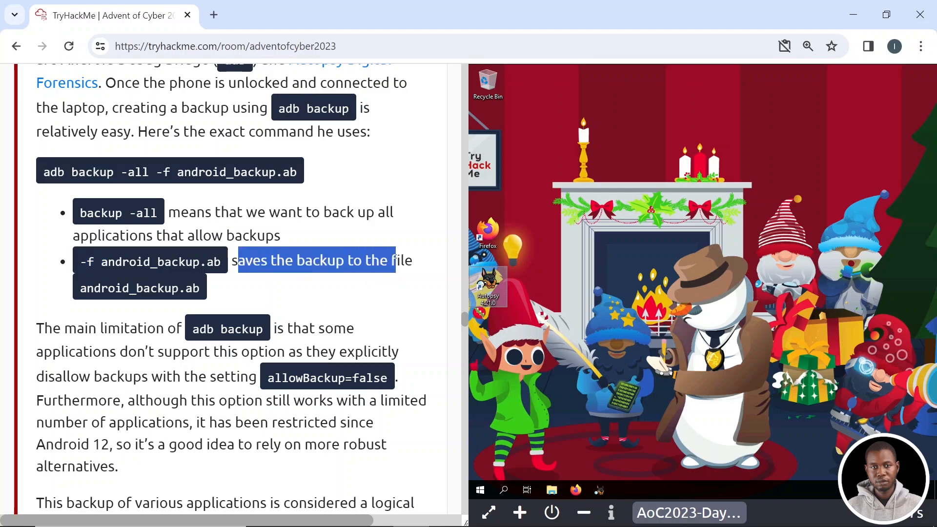
{"action": "left_click_drag", "start_coordinate": [80, 289], "coordinate": [209, 289]}
{"action": "left_click", "coordinate": [222, 289]}
- Read the paragraph on the limitations of adb backup and highlight part of the allowBackup=false setting
{"action": "scroll", "coordinate": [153, 362], "scroll_direction": "down", "scroll_amount": 3}
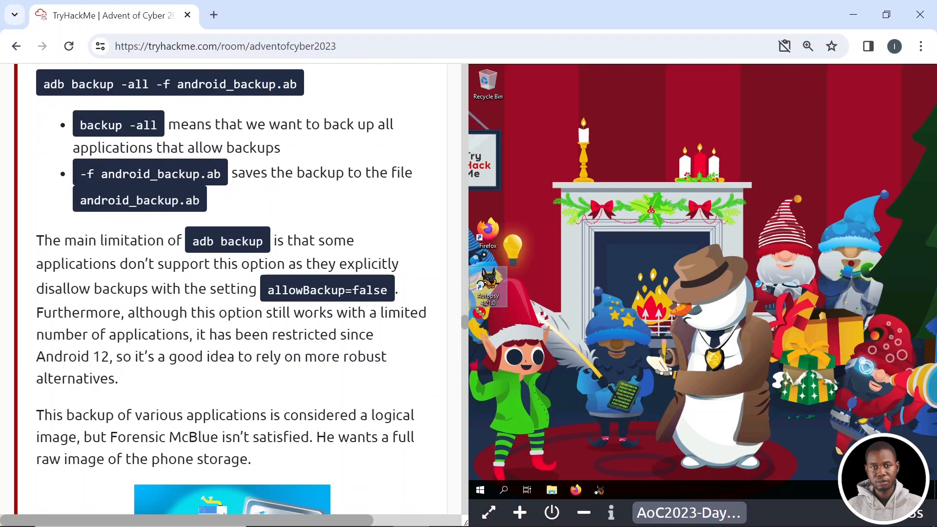
{"action": "key", "text": "Down"}
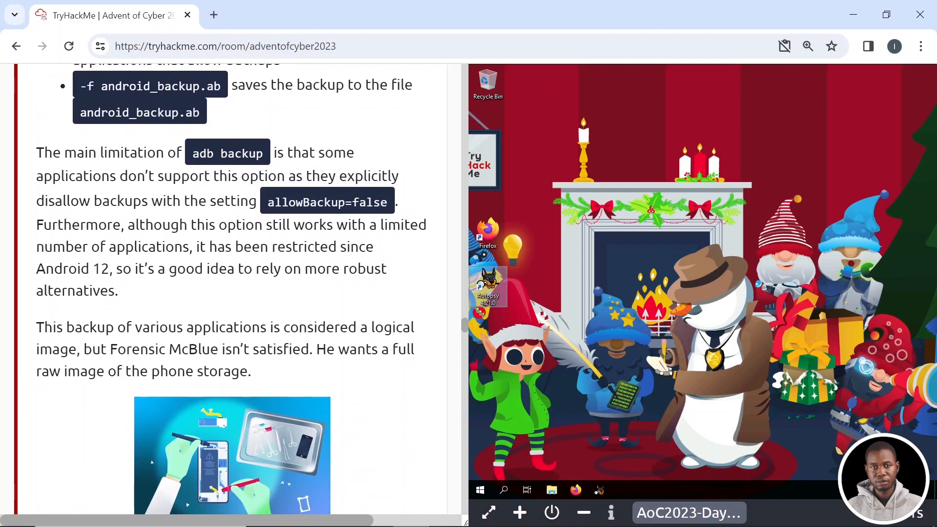
{"action": "key", "text": "Up"}
{"action": "key", "text": "Up"}
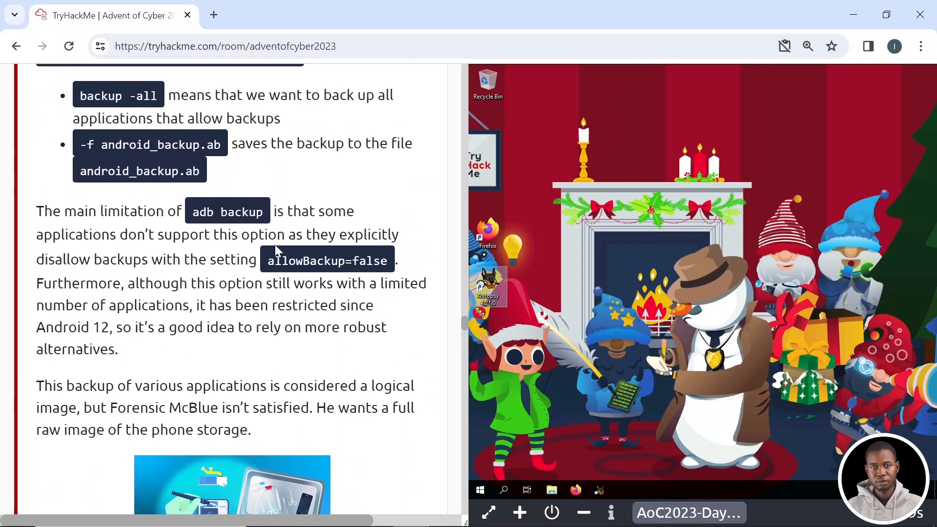
{"action": "left_click_drag", "start_coordinate": [265, 257], "coordinate": [380, 262]}
{"action": "scroll", "coordinate": [194, 317], "scroll_direction": "down", "scroll_amount": 1}
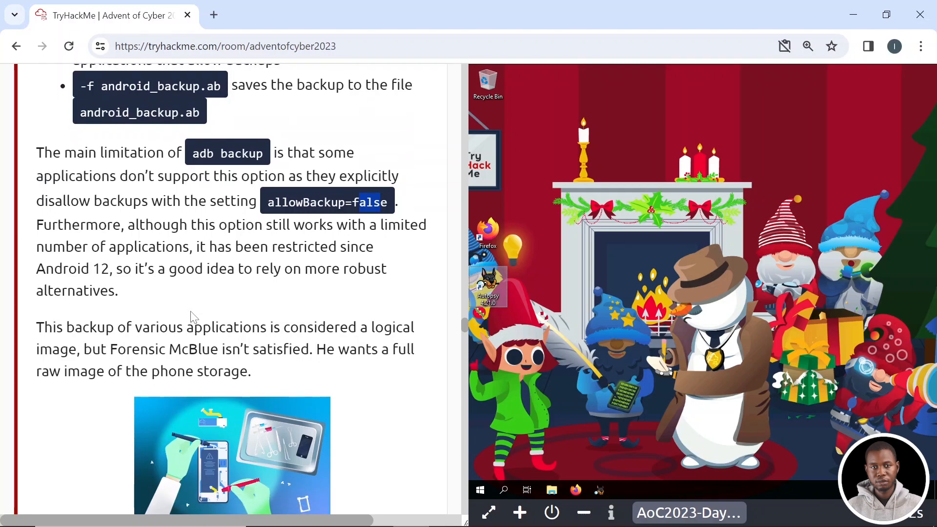
- Read the paragraphs on obtaining a full raw image of the phone storage and gaining root access to the Android device
{"action": "scroll", "coordinate": [193, 316], "scroll_direction": "down", "scroll_amount": 2}
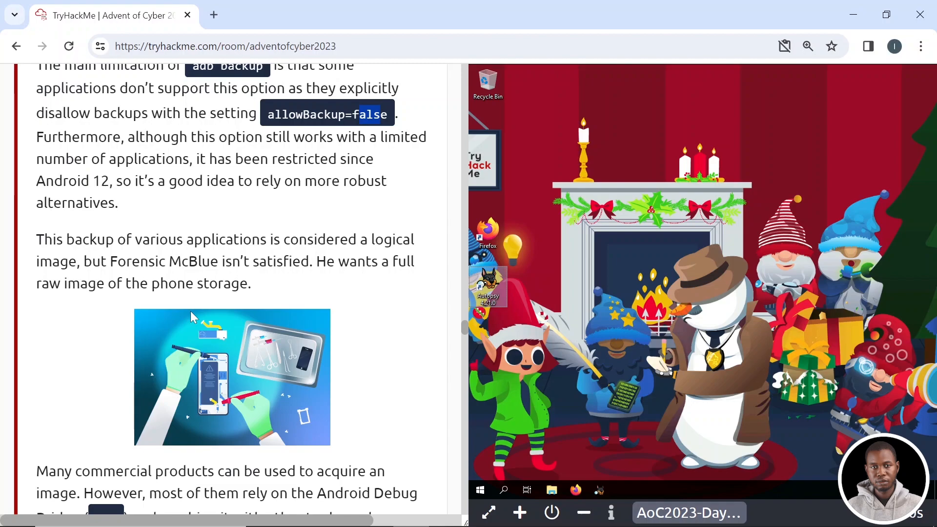
{"action": "scroll", "coordinate": [190, 312], "scroll_direction": "down", "scroll_amount": 1}
{"action": "scroll", "coordinate": [191, 315], "scroll_direction": "down", "scroll_amount": 6}
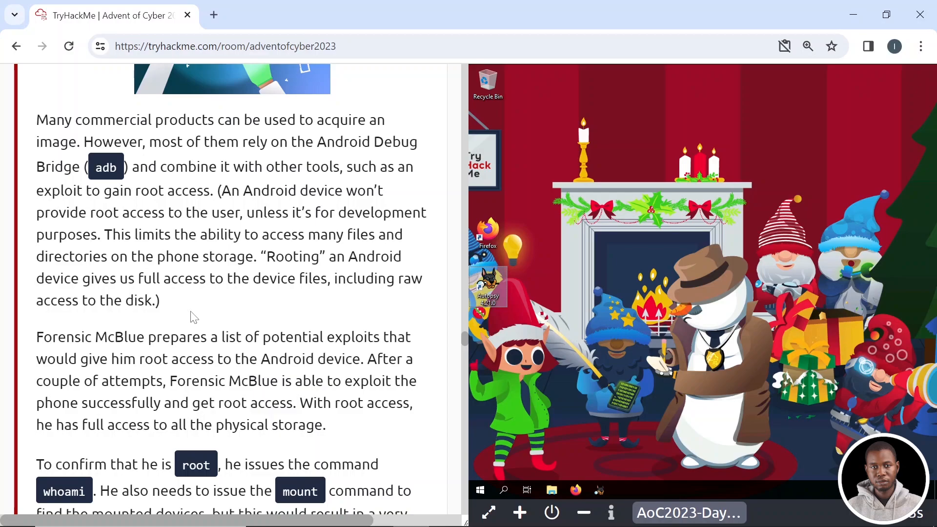
- Read the instructions on confirming root, finding the /data device with mount | grep data and dumping it with adb pull, up to the Autopsy import section
{"action": "scroll", "coordinate": [194, 318], "scroll_direction": "down", "scroll_amount": 2}
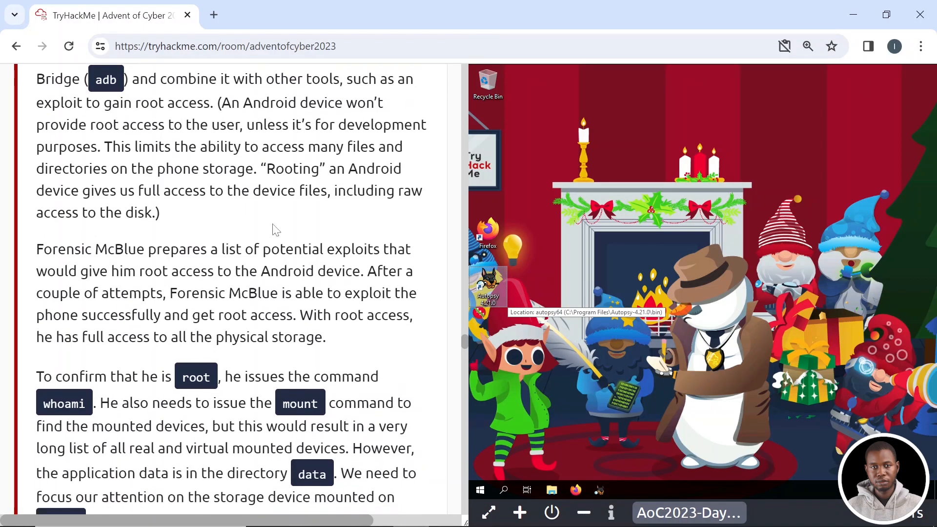
{"action": "scroll", "coordinate": [274, 230], "scroll_direction": "down", "scroll_amount": 2}
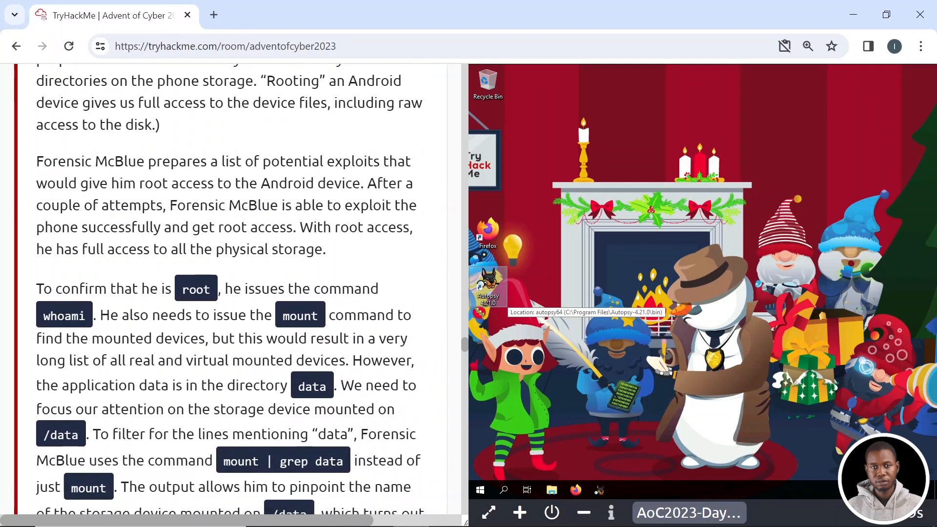
{"action": "scroll", "coordinate": [229, 288], "scroll_direction": "down", "scroll_amount": 1}
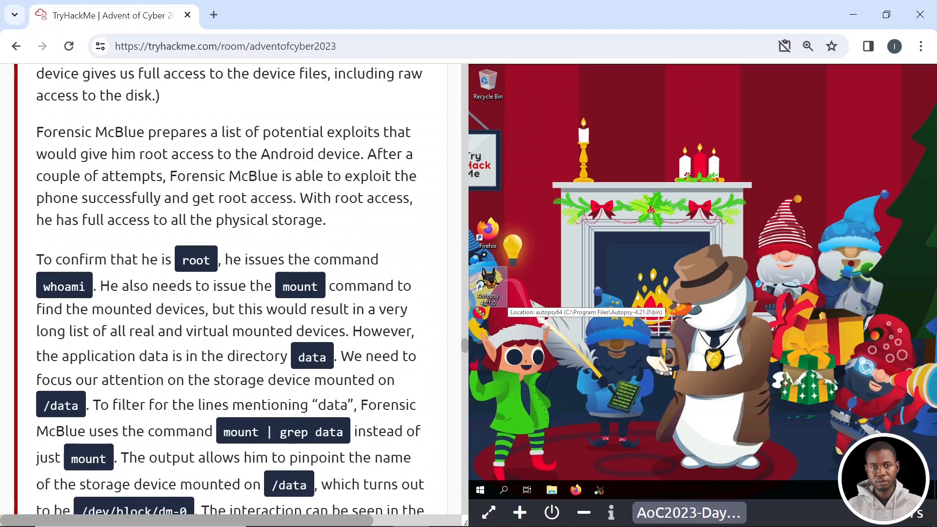
{"action": "scroll", "coordinate": [230, 288], "scroll_direction": "down", "scroll_amount": 5}
{"action": "scroll", "coordinate": [273, 229], "scroll_direction": "down", "scroll_amount": 5}
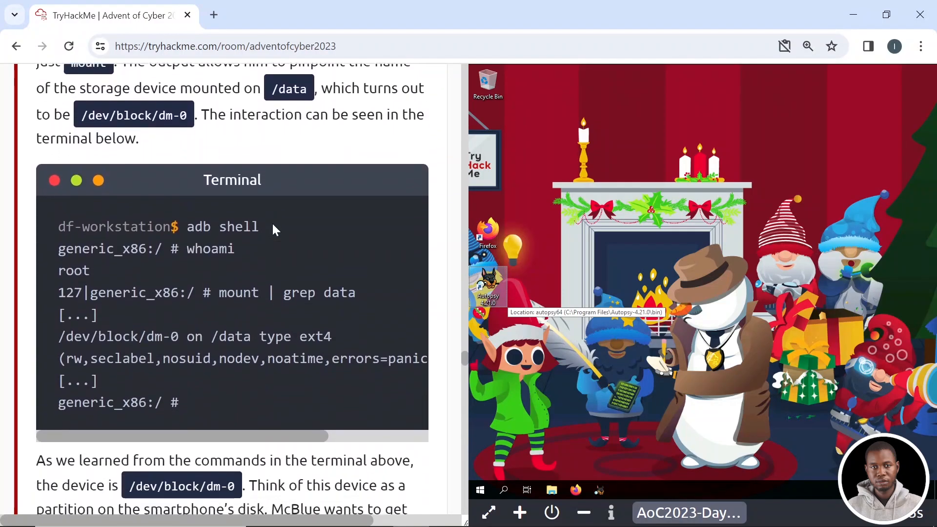
{"action": "scroll", "coordinate": [273, 229], "scroll_direction": "down", "scroll_amount": 5}
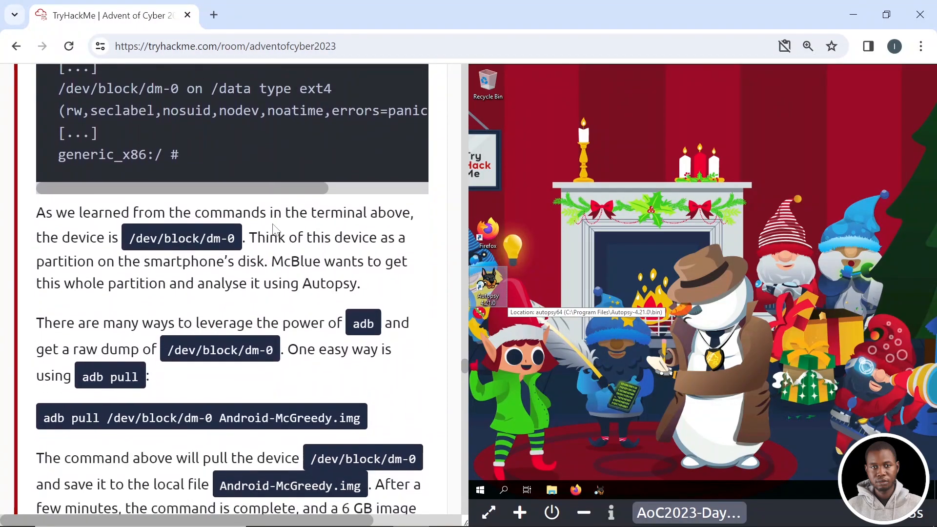
{"action": "scroll", "coordinate": [272, 224], "scroll_direction": "down", "scroll_amount": 4}
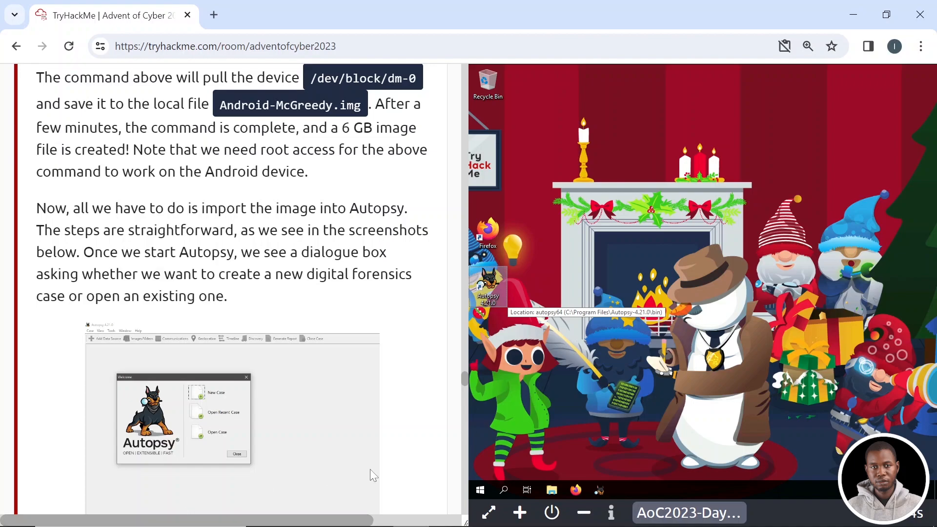
- Open the remote machine in full screen and launch Autopsy 4.21.0 from its desktop
{"action": "left_click", "coordinate": [490, 514]}
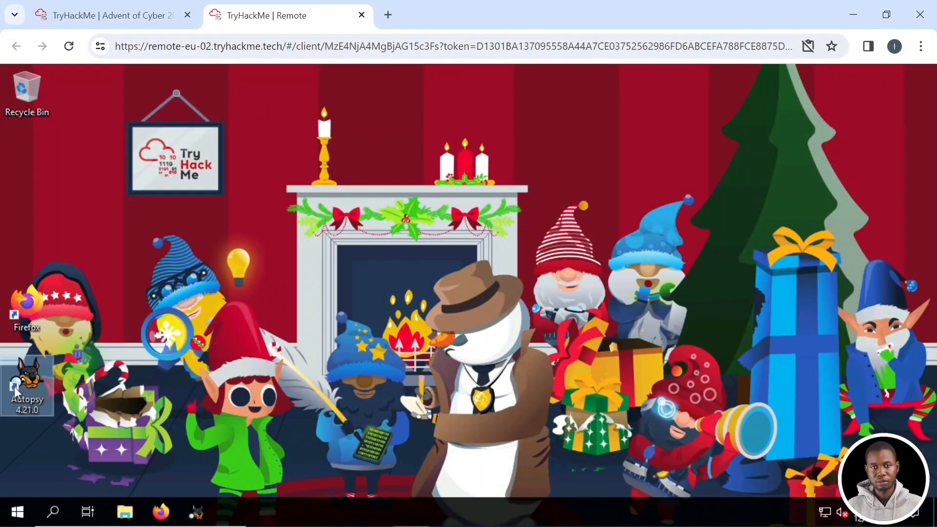
{"action": "double_click", "coordinate": [24, 383]}
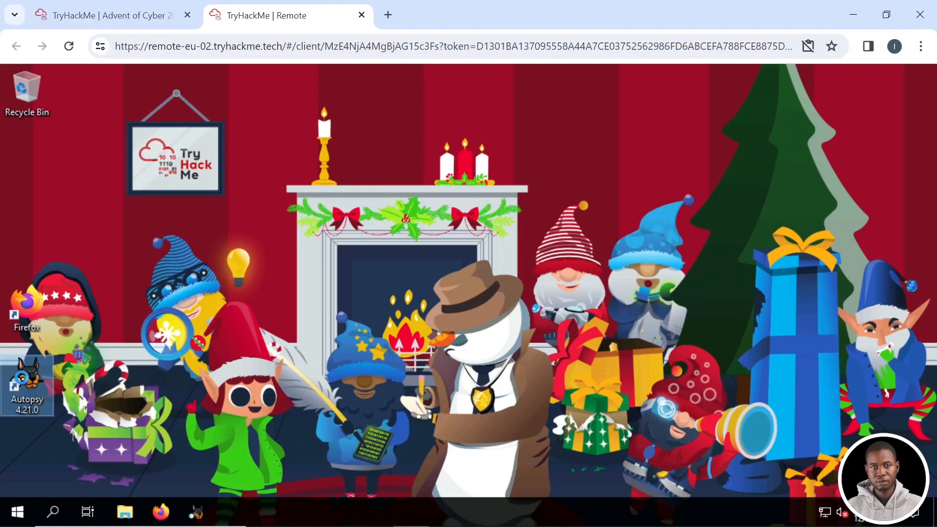
{"action": "right_click", "coordinate": [21, 377]}
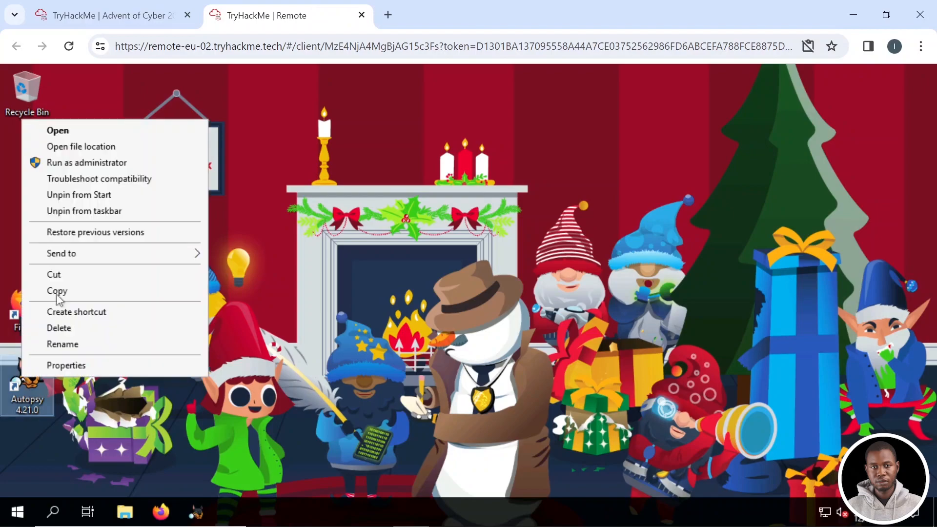
{"action": "left_click", "coordinate": [86, 128]}
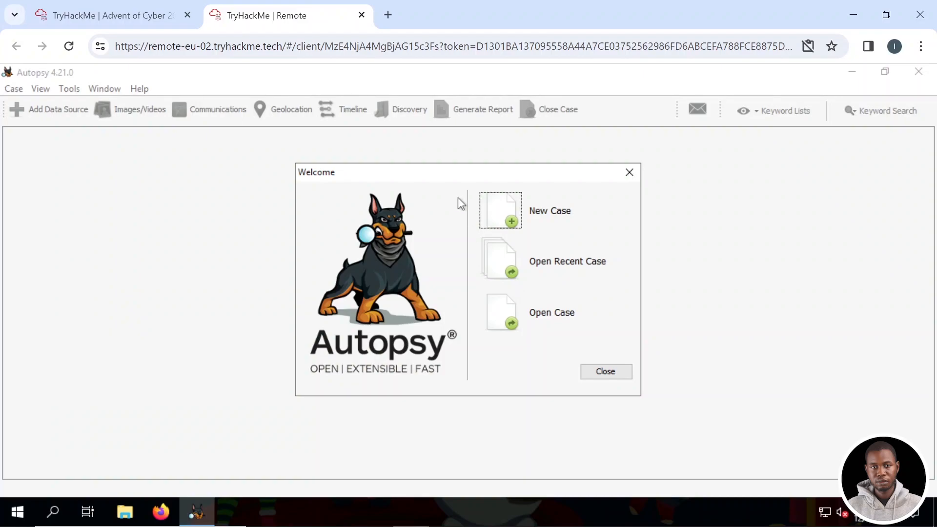
- Start a new single-user case named 001, keeping the Documents base directory, and proceed to the optional information
{"action": "left_click", "coordinate": [545, 213]}
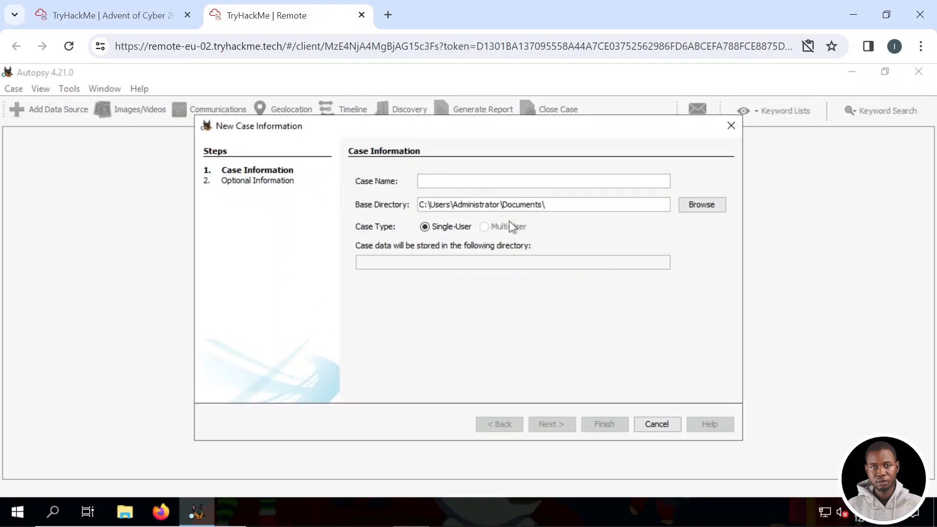
{"action": "left_click", "coordinate": [453, 182]}
{"action": "type", "text": "001"}
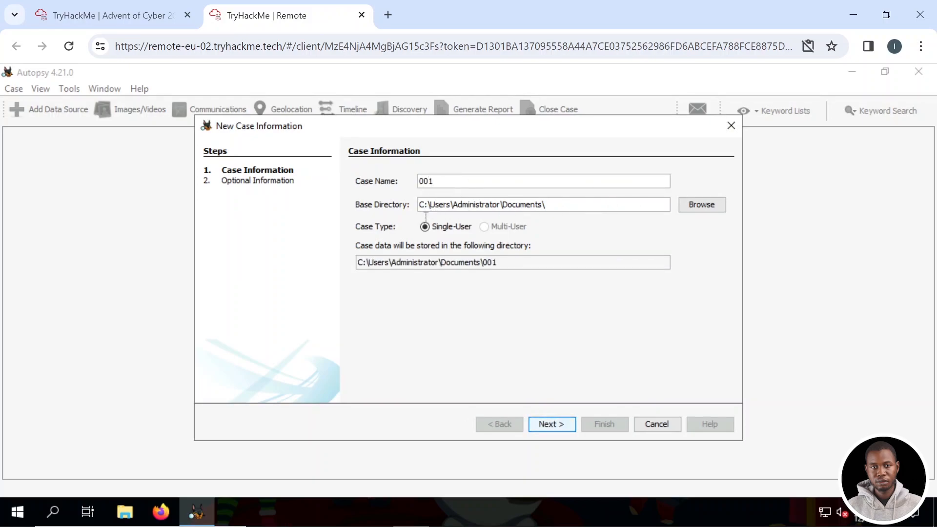
{"action": "left_click", "coordinate": [431, 229]}
{"action": "left_click", "coordinate": [558, 426]}
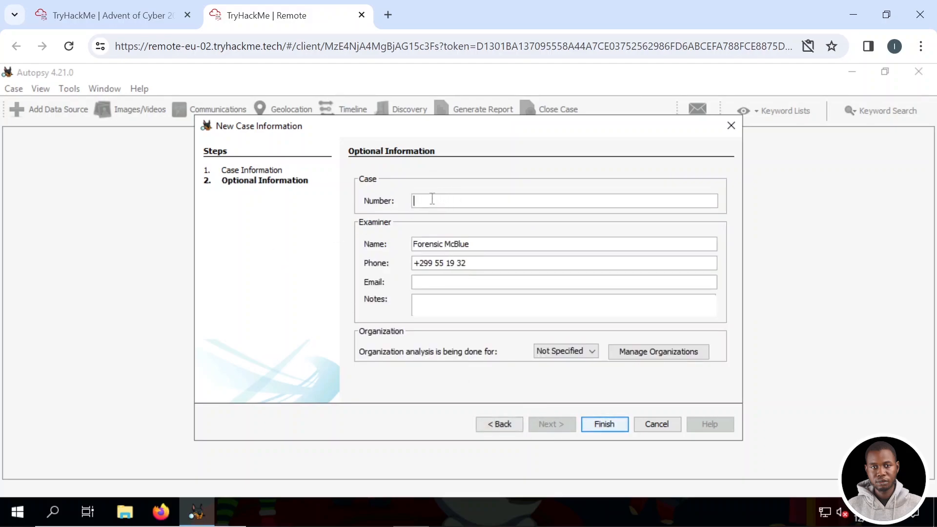
- Enter MG001 as the case number, leave the examiner details and empty notes as they are, and create the case
{"action": "type", "text": "MG001"}
{"action": "key", "text": "Tab"}
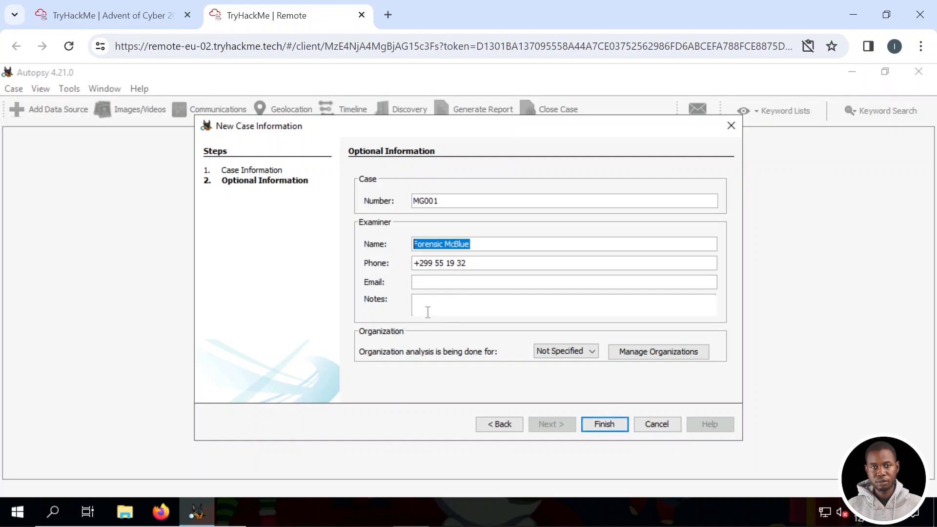
{"action": "left_click", "coordinate": [445, 307]}
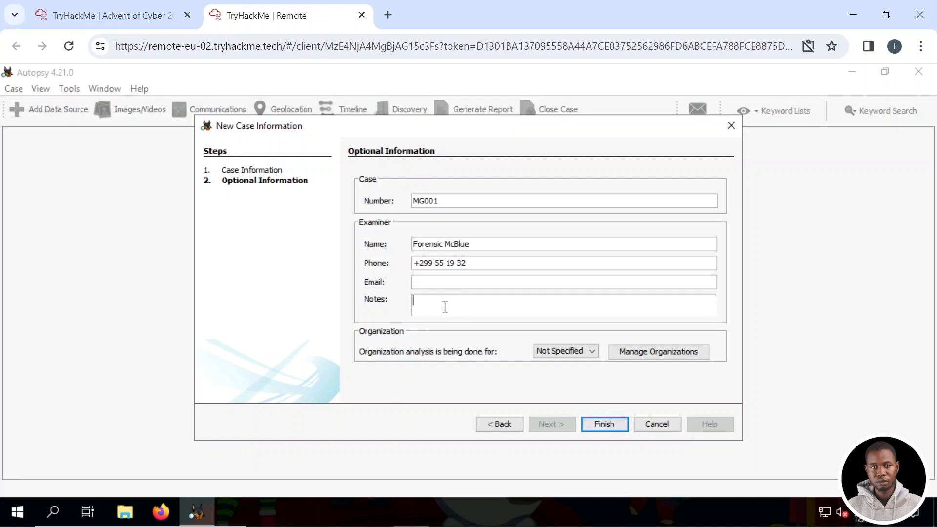
{"action": "left_click", "coordinate": [601, 423]}
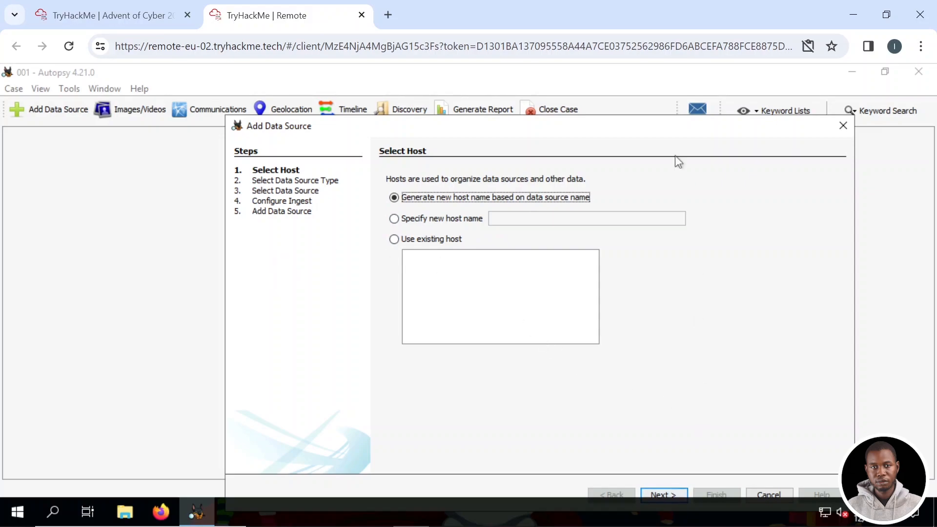
- Keep the host name generated from the data source name and choose Disk Image or VM File as the data source type
{"action": "left_click_drag", "start_coordinate": [620, 119], "coordinate": [596, 96]}
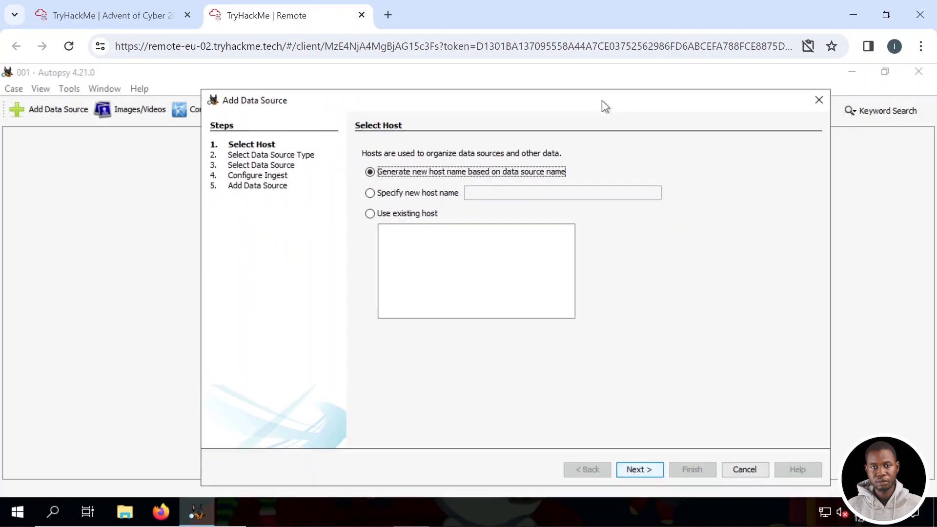
{"action": "left_click", "coordinate": [647, 471]}
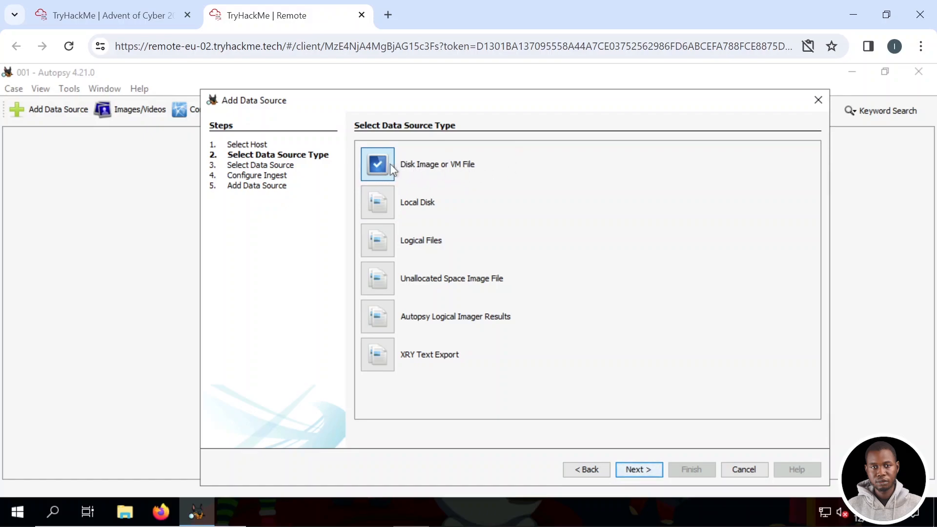
{"action": "left_click", "coordinate": [646, 469]}
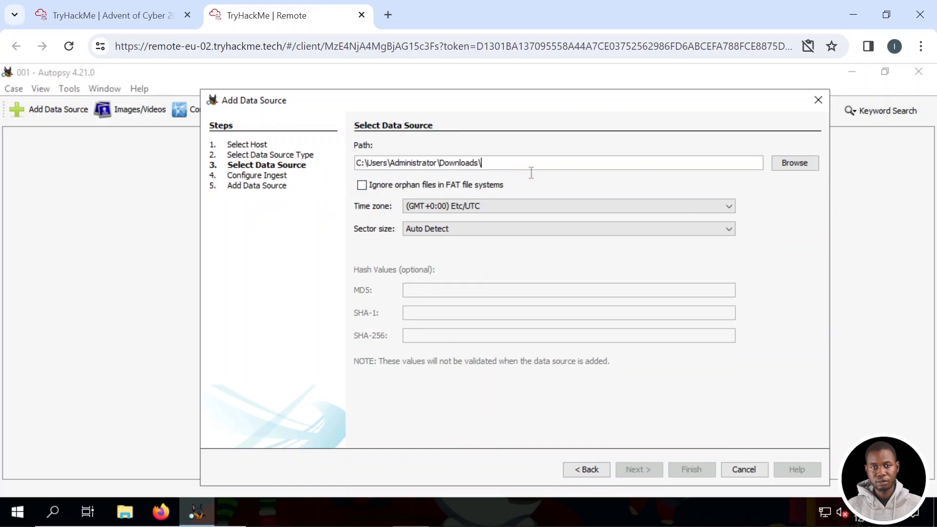
- Select Android-McGreedy.img from Downloads as the data source, leaving the hash values empty and the other settings at their defaults
{"action": "left_click", "coordinate": [804, 168]}
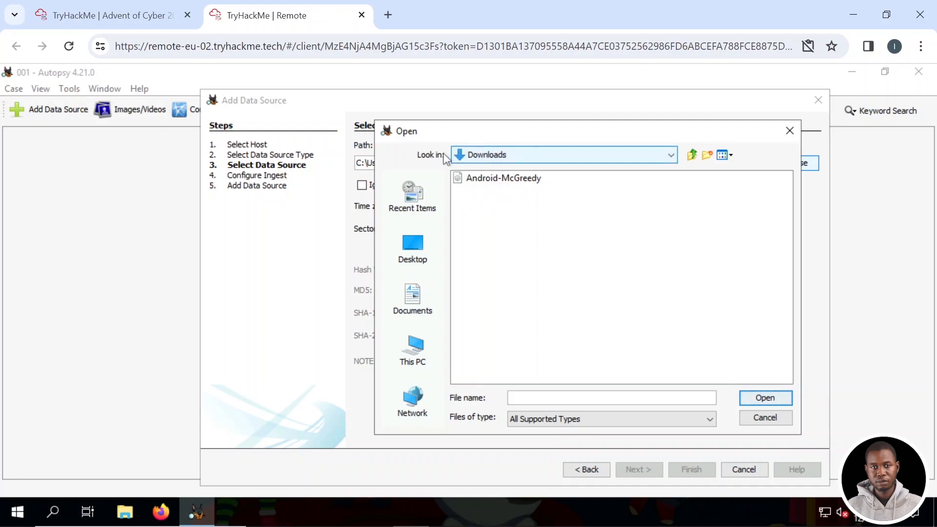
{"action": "left_click", "coordinate": [511, 181]}
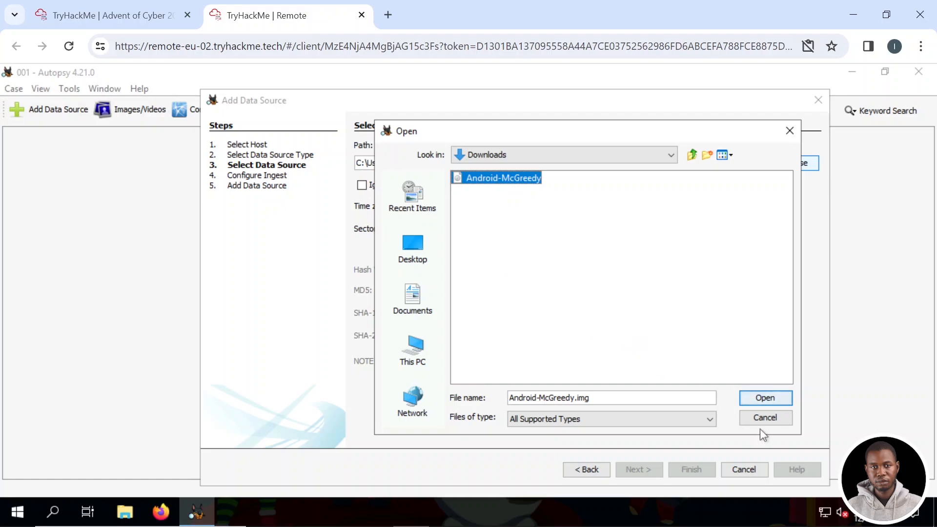
{"action": "left_click", "coordinate": [761, 398]}
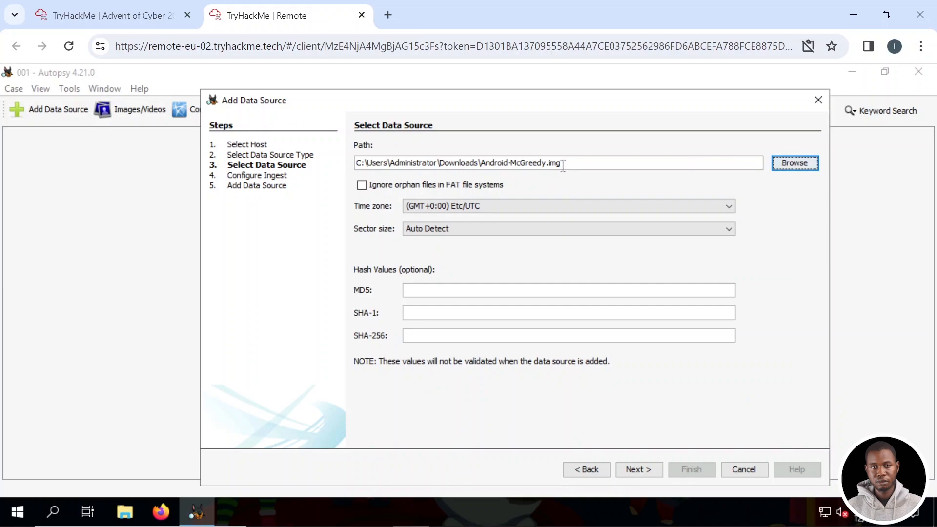
{"action": "left_click", "coordinate": [414, 290]}
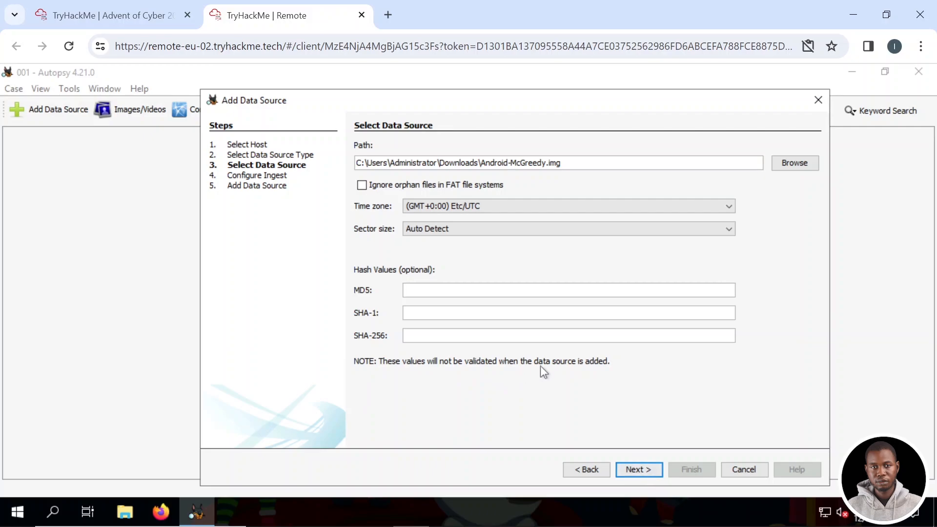
{"action": "left_click", "coordinate": [631, 468]}
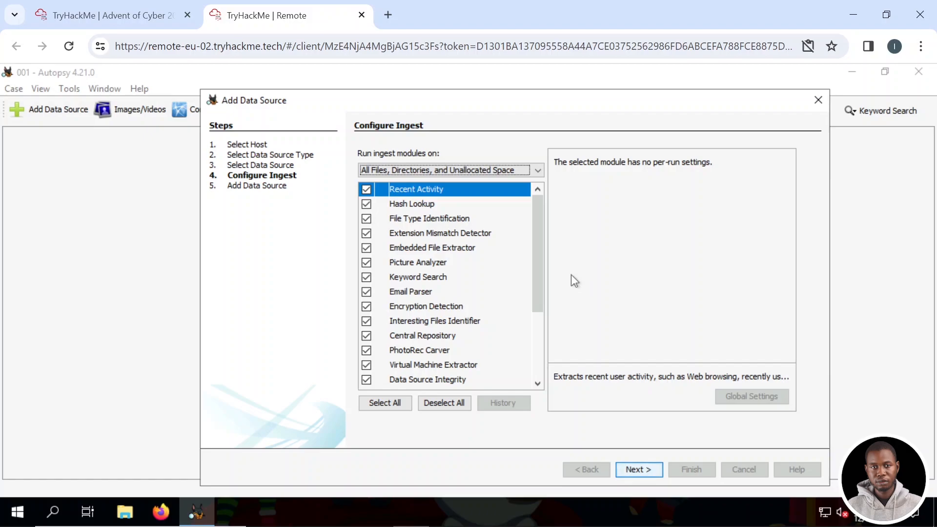
- Review the ingest module list, keep the default selection for all files, directories and unallocated space, and finish adding the data source
{"action": "left_click_drag", "start_coordinate": [537, 223], "coordinate": [549, 314]}
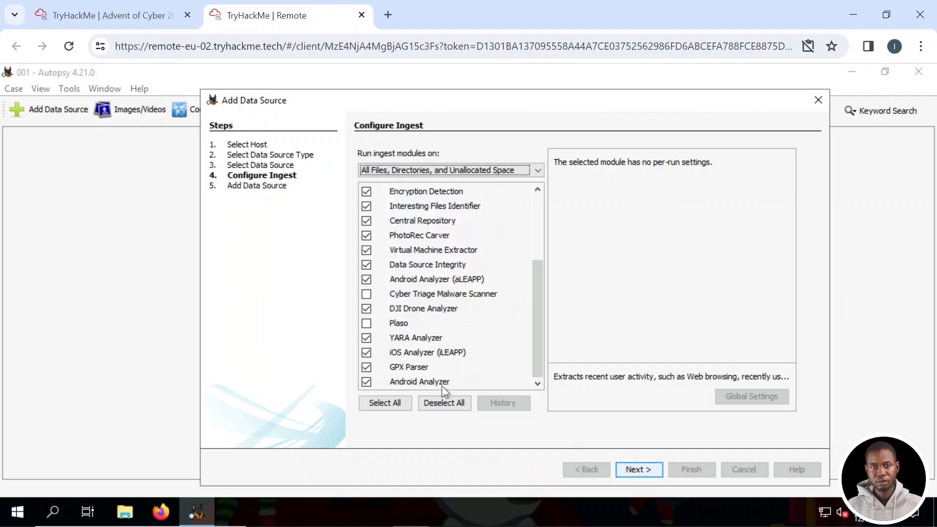
{"action": "left_click", "coordinate": [650, 467]}
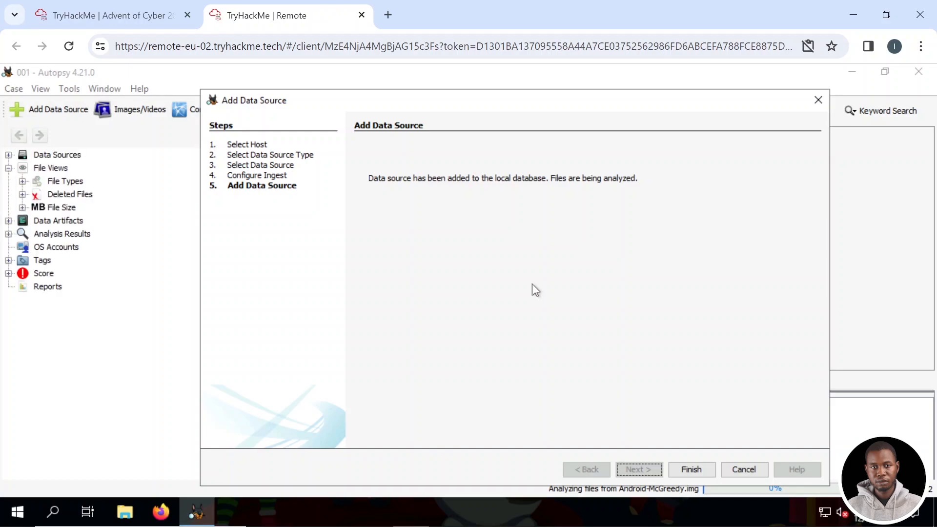
{"action": "left_click", "coordinate": [689, 470]}
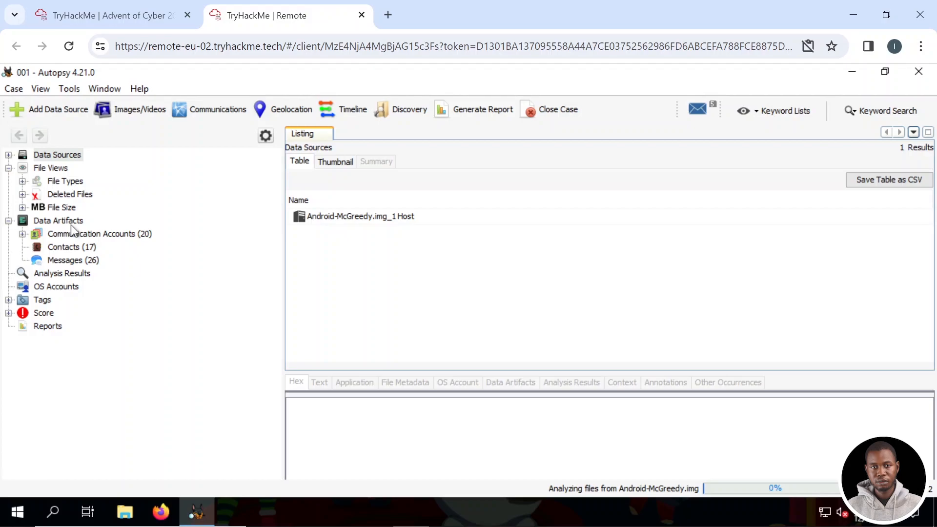
- Expand the Tags and Score branches of the case tree to check their contents
{"action": "left_click", "coordinate": [8, 300]}
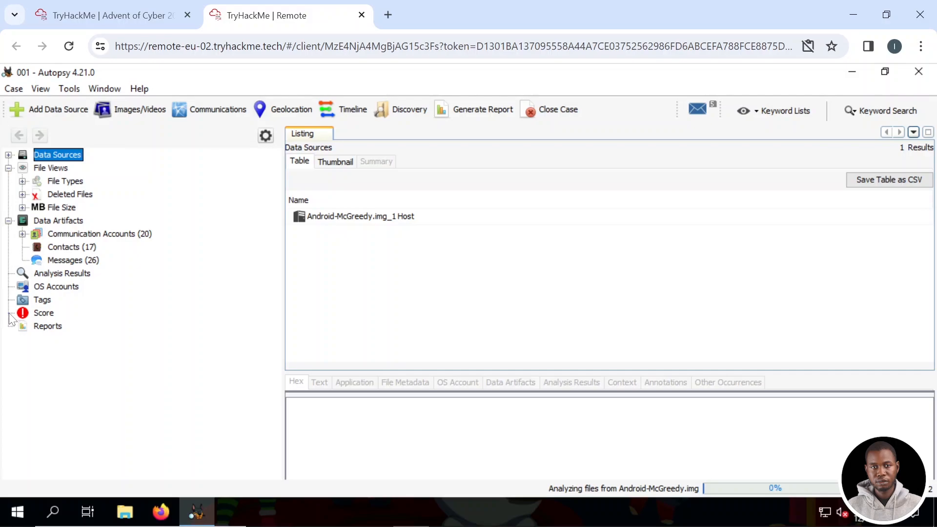
{"action": "left_click", "coordinate": [8, 313]}
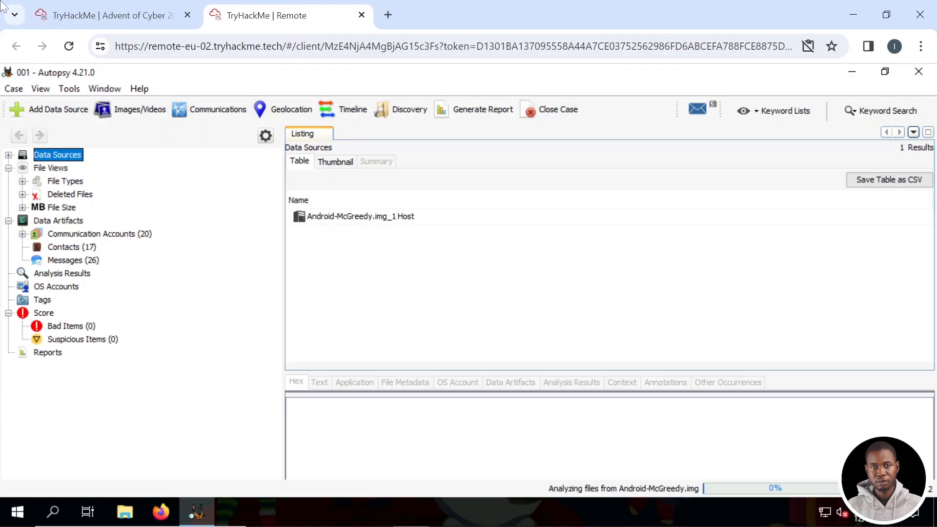
- Return to the TryHackMe room page and read the task questions about the photo flag, the saved contact name and the SMS password
{"action": "left_click", "coordinate": [124, 2]}
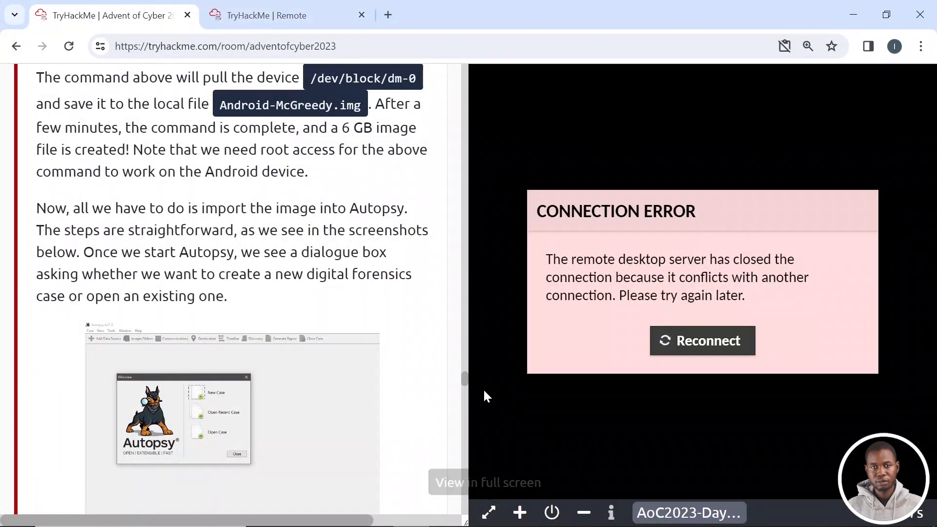
{"action": "left_click_drag", "start_coordinate": [467, 378], "coordinate": [467, 487]}
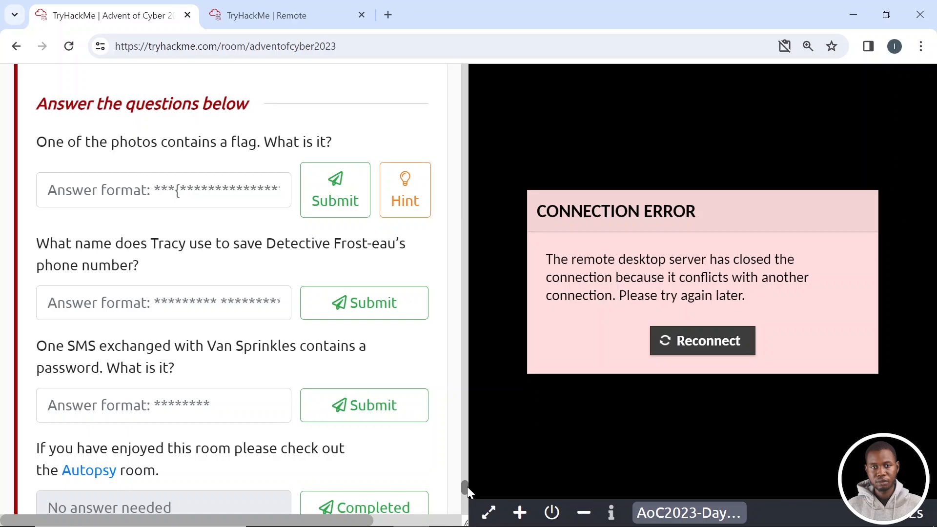
{"action": "mouse_move", "coordinate": [479, 523]}
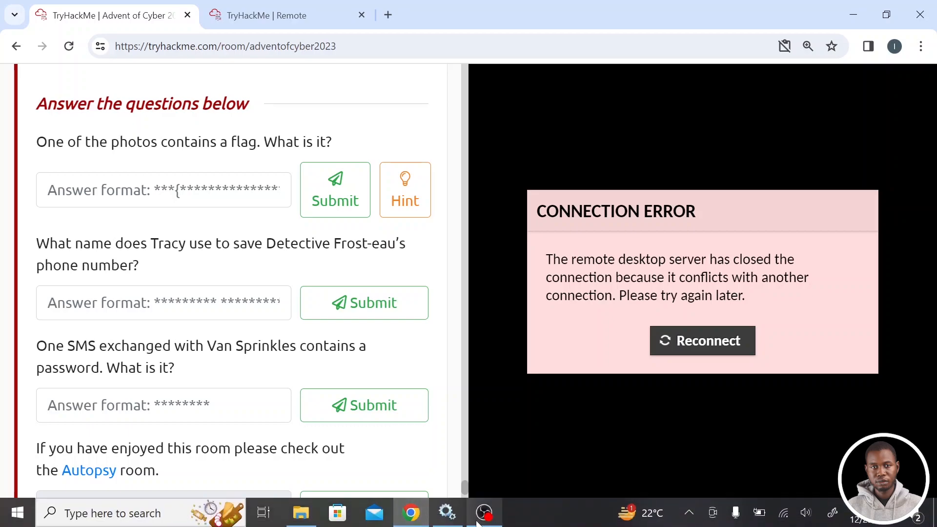
- Switch back to the remote Autopsy session and expand File Types down to the By Extension categories
{"action": "left_click", "coordinate": [282, 20]}
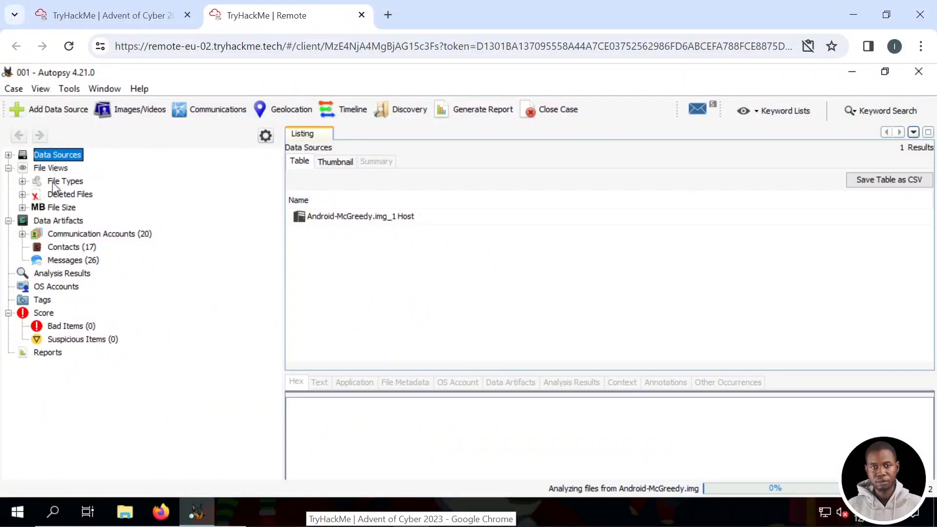
{"action": "left_click", "coordinate": [22, 181]}
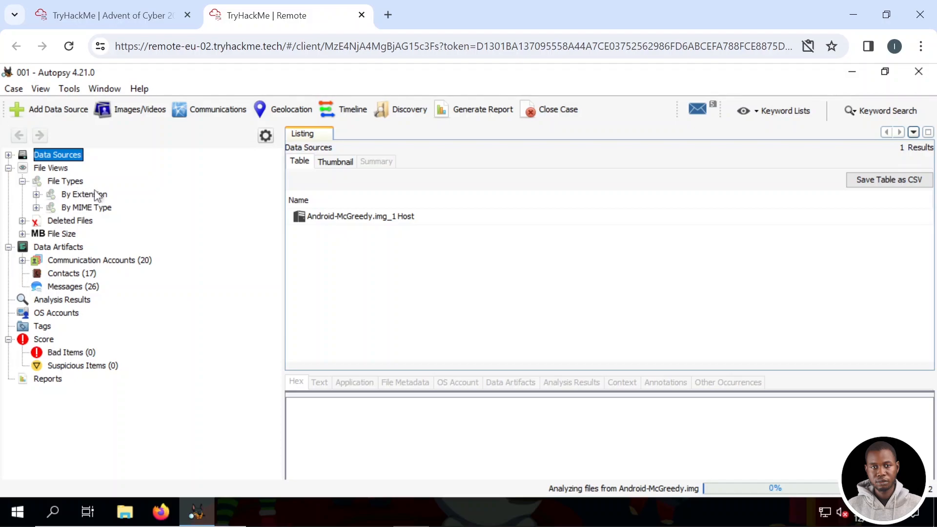
{"action": "left_click", "coordinate": [37, 194]}
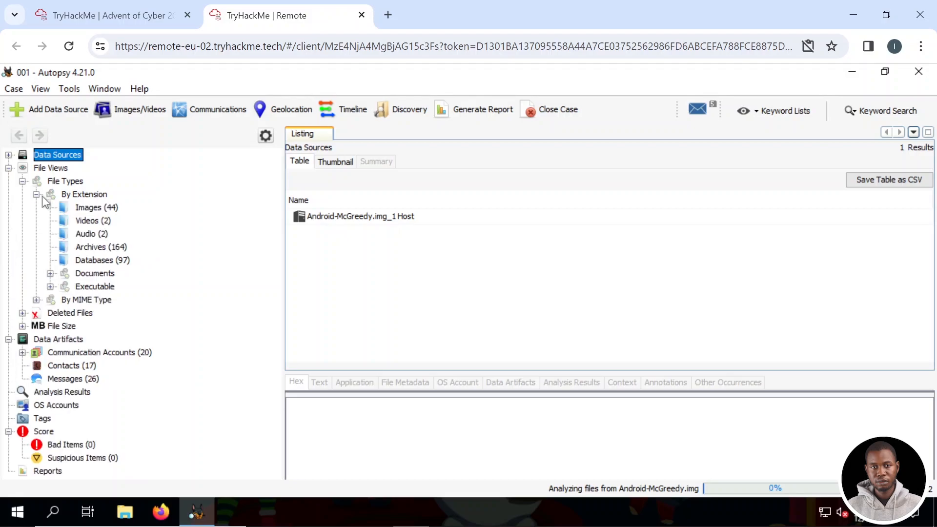
- List the files in the Images category, review their metadata columns and try sorting the list by size
{"action": "left_click", "coordinate": [98, 209]}
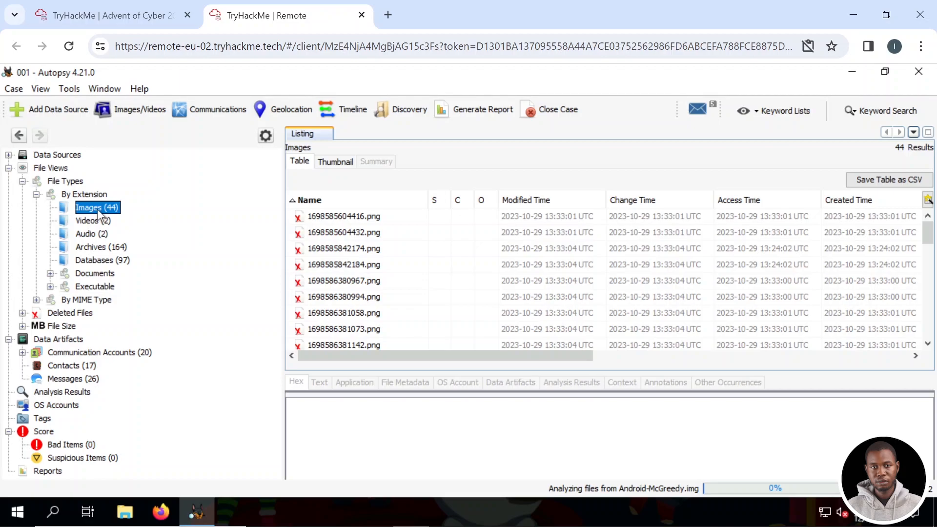
{"action": "left_click_drag", "start_coordinate": [609, 361], "coordinate": [883, 358]}
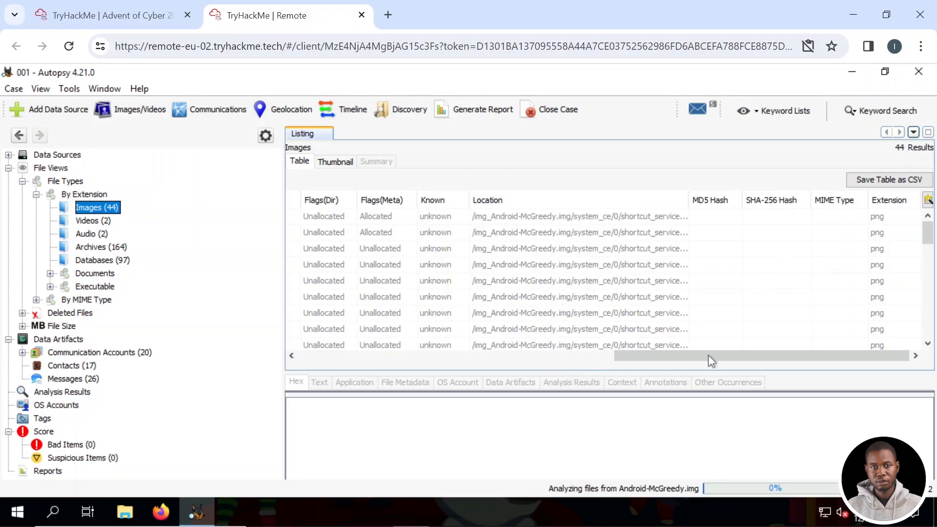
{"action": "left_click_drag", "start_coordinate": [711, 355], "coordinate": [607, 340]}
{"action": "left_click", "coordinate": [482, 201]}
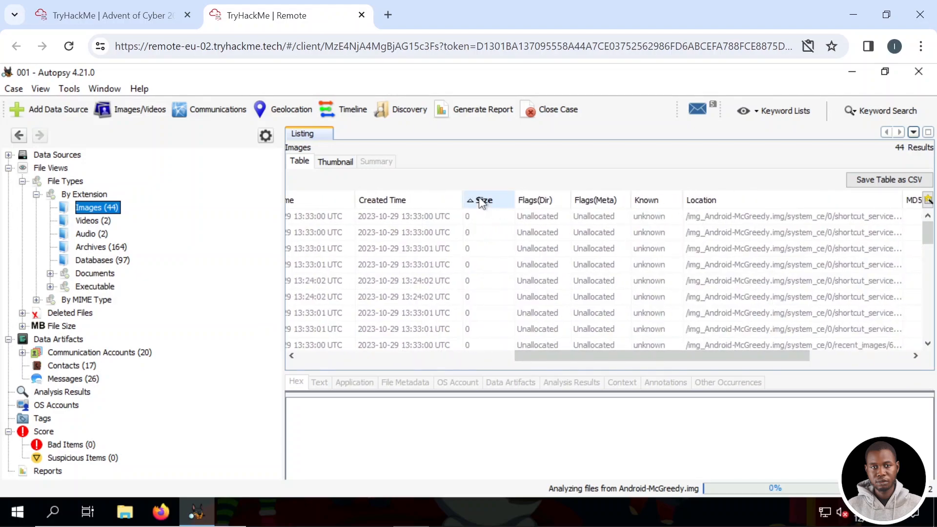
{"action": "left_click", "coordinate": [480, 201]}
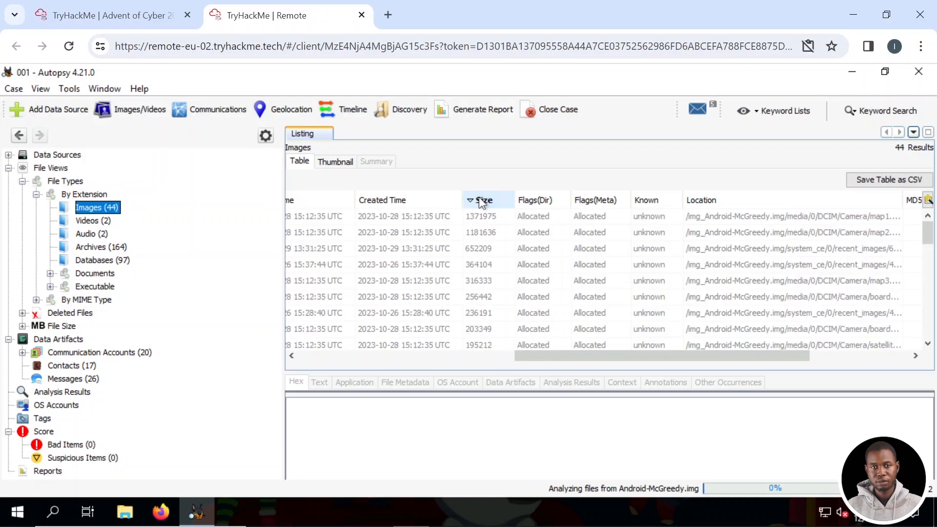
{"action": "left_click", "coordinate": [481, 202]}
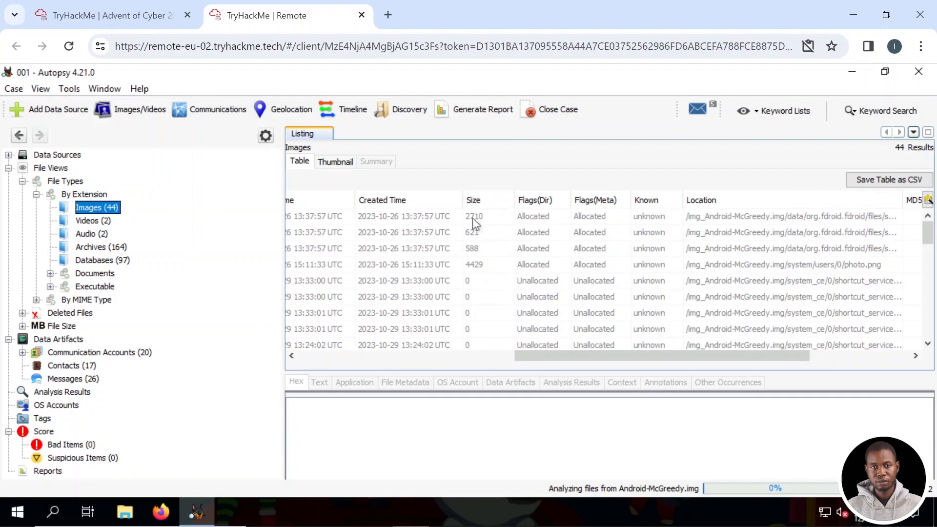
- Select the first listed image and cancel the running file analysis of Android-McGreedy.img
{"action": "left_click", "coordinate": [473, 220]}
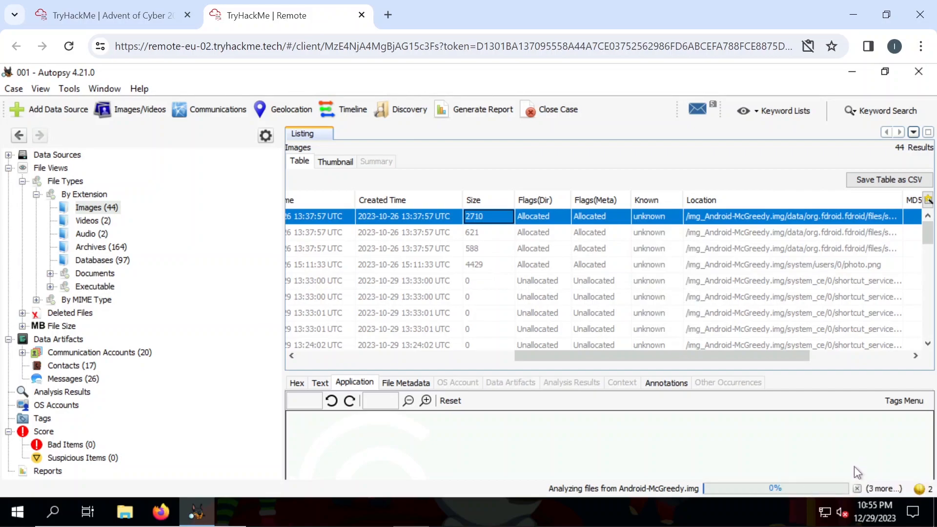
{"action": "left_click", "coordinate": [858, 488]}
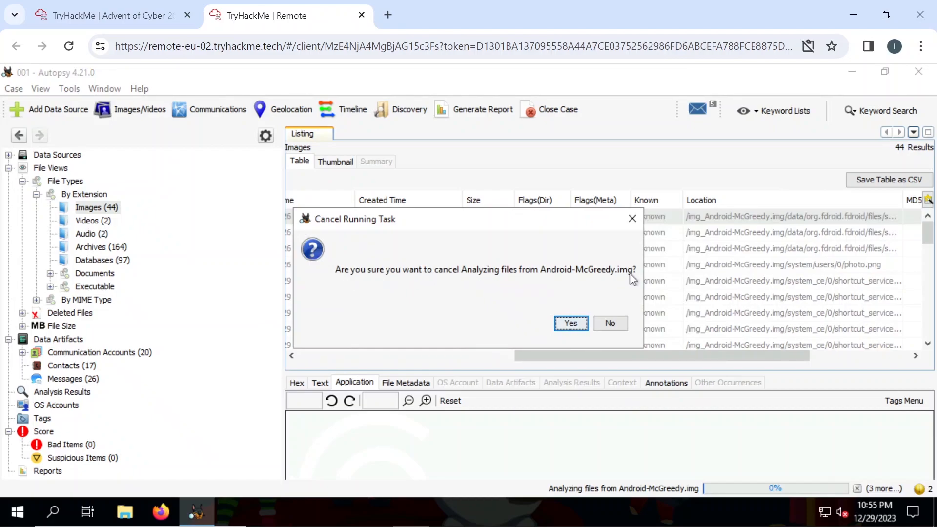
{"action": "left_click", "coordinate": [574, 321]}
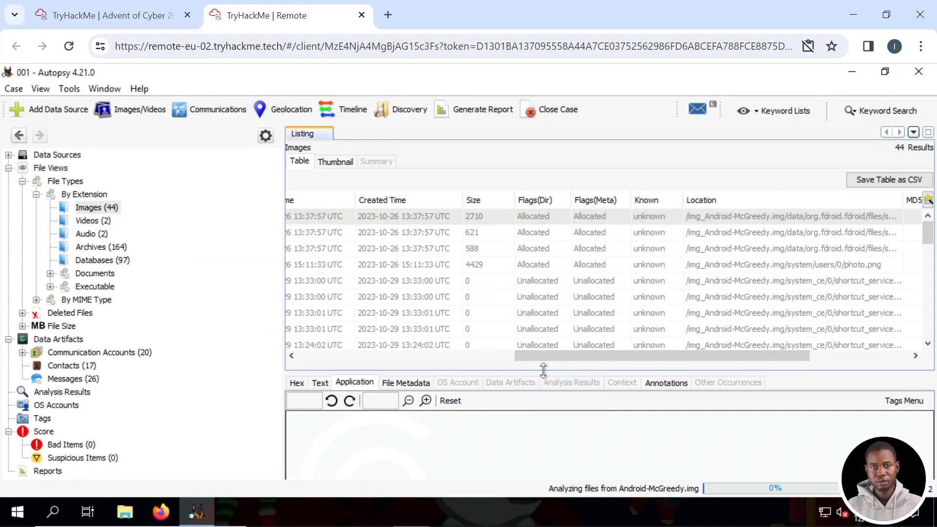
- Enlarge the content viewer area and preview the first four images in the list one by one
{"action": "left_click_drag", "start_coordinate": [543, 370], "coordinate": [544, 297]}
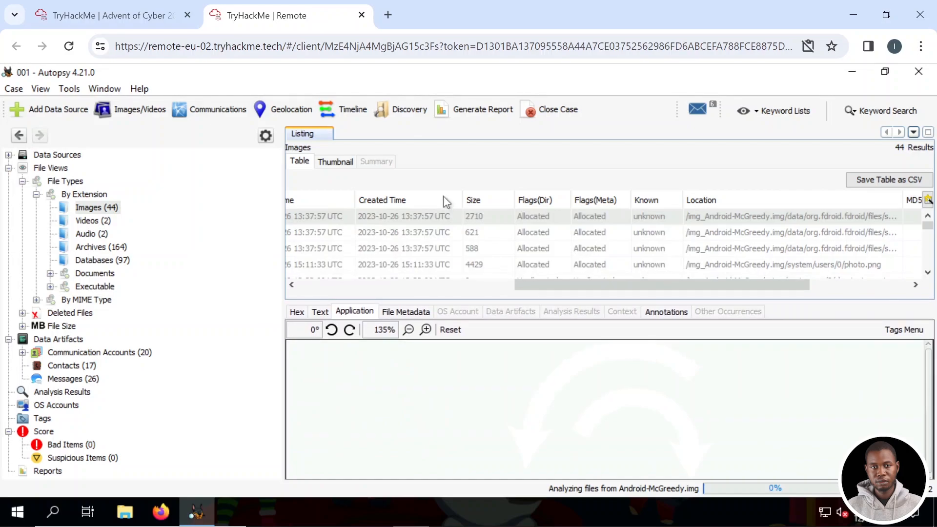
{"action": "left_click", "coordinate": [439, 217]}
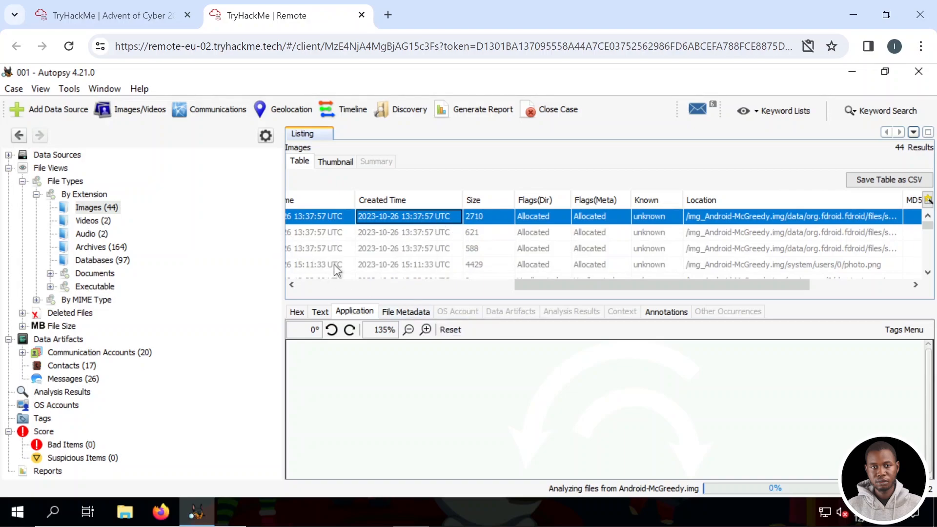
{"action": "left_click", "coordinate": [329, 232]}
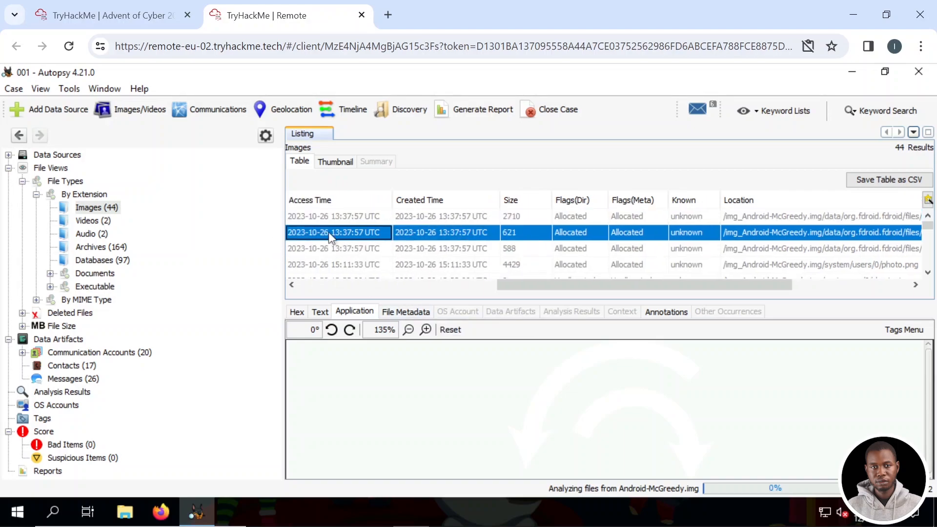
{"action": "left_click", "coordinate": [341, 254]}
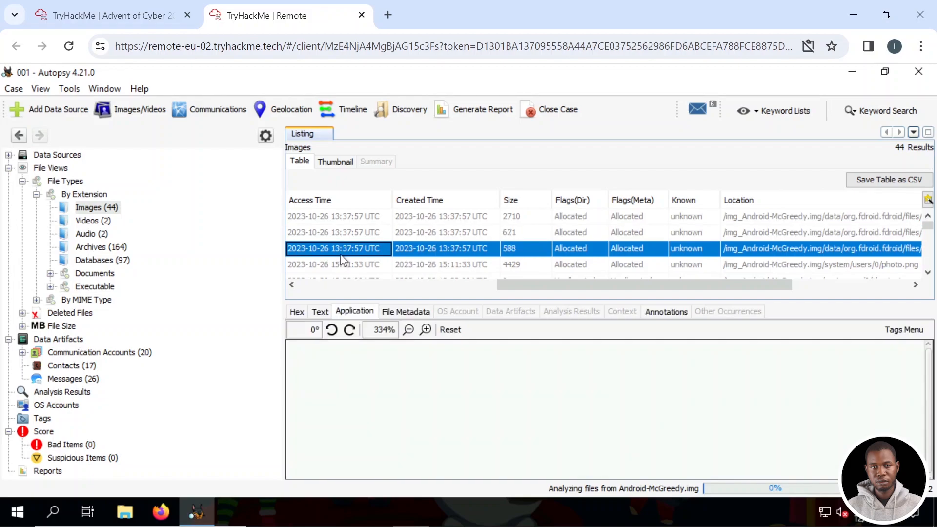
{"action": "left_click", "coordinate": [343, 265]}
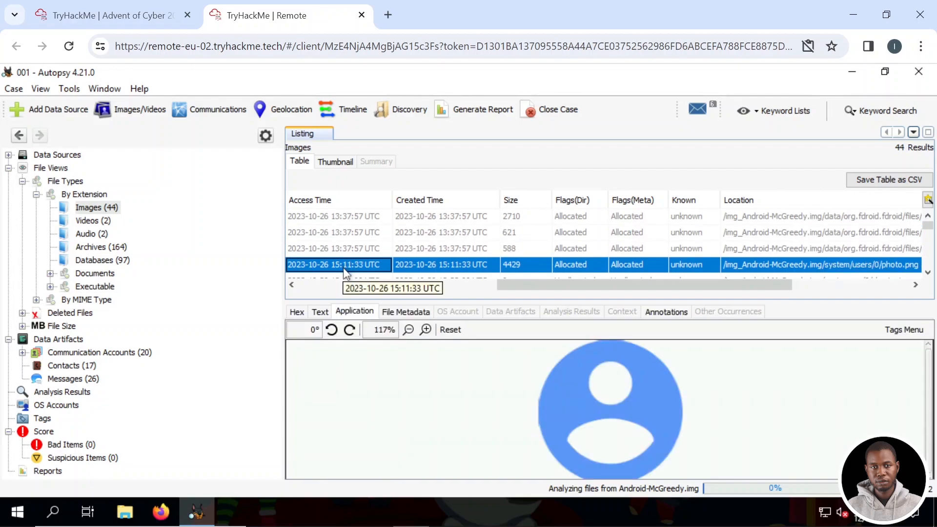
- Go on through the image previews one by one down to the DCIM/Camera photos, looking for the photo that contains a flag
{"action": "key", "text": "Down"}
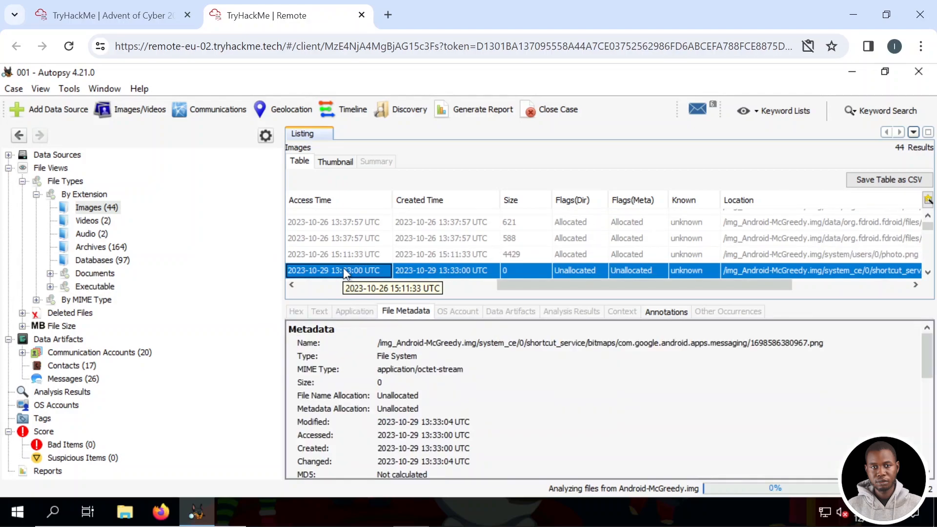
{"action": "key", "text": "Down"}
{"action": "key", "text": "Down"}
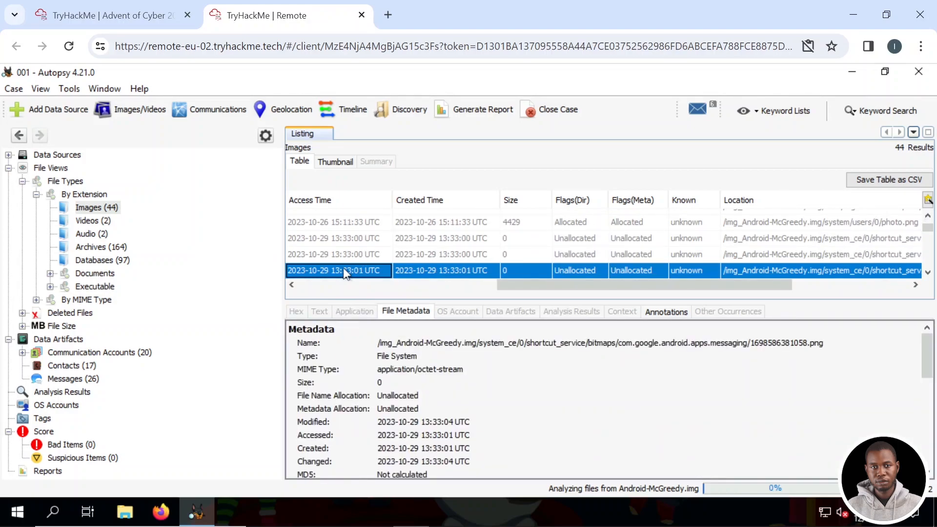
{"action": "key", "text": "Down"}
{"action": "key", "text": "Down"}
{"action": "key", "text": "Down"}
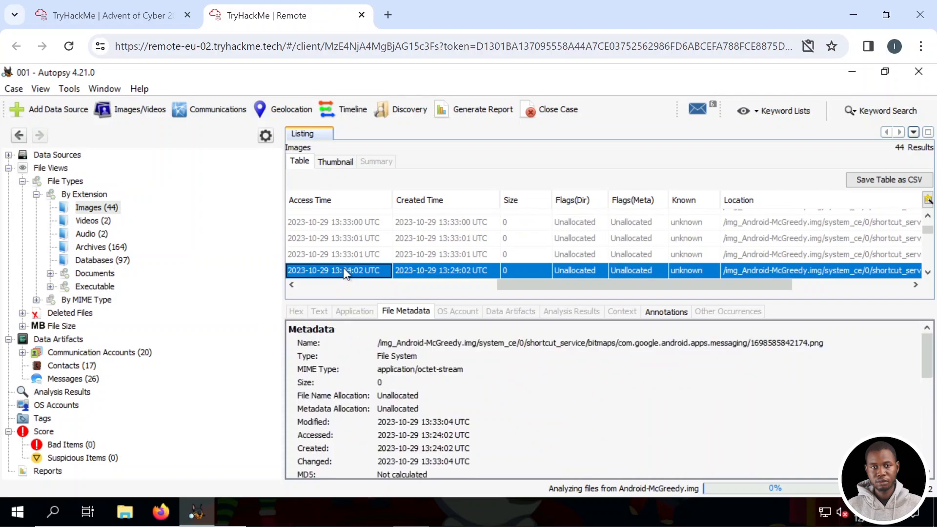
{"action": "key", "text": "Down"}
{"action": "key", "text": "Down"}
{"action": "key", "text": "Down"}
{"action": "key", "text": "Down"}
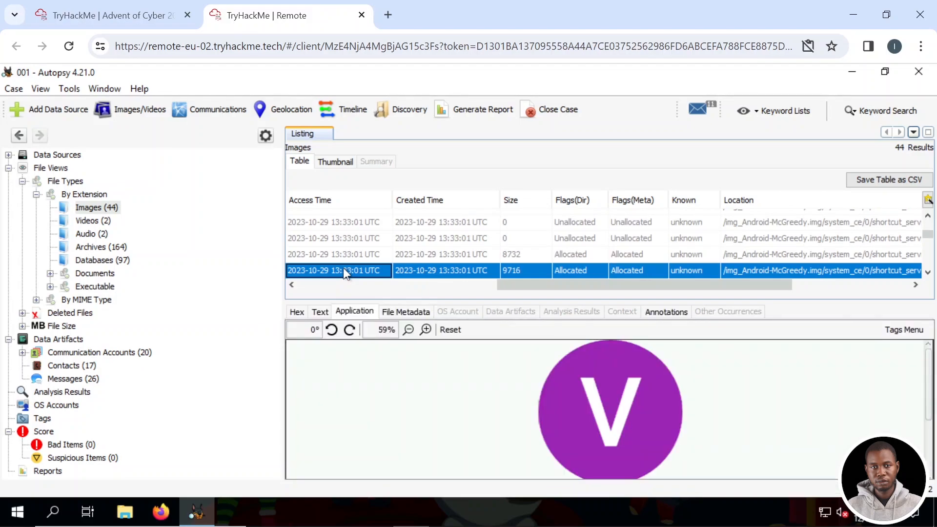
{"action": "key", "text": "Down"}
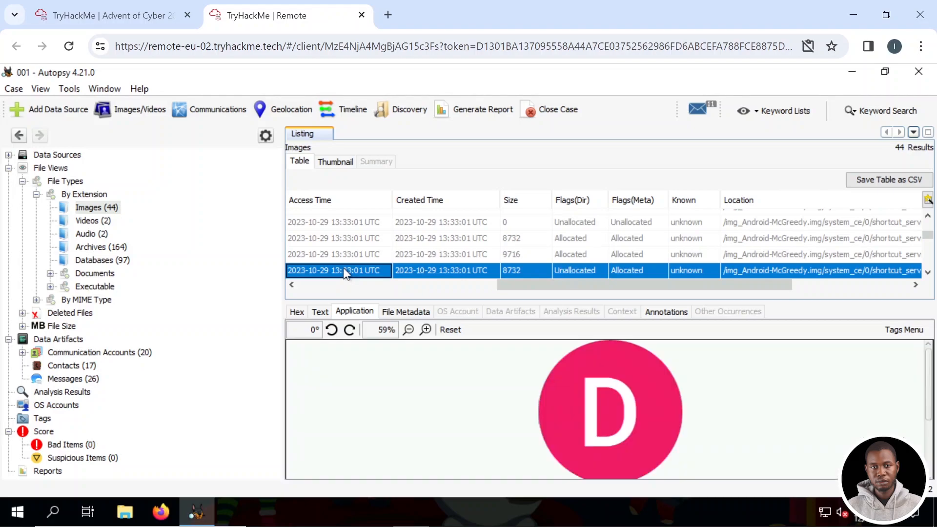
{"action": "key", "text": "Down"}
{"action": "key", "text": "Down"}
{"action": "key", "text": "Down"}
{"action": "key", "text": "Down"}
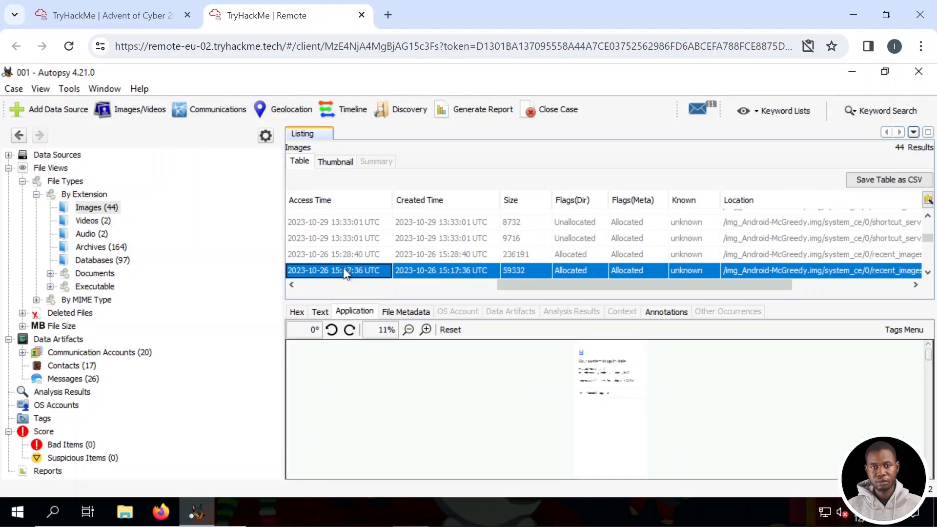
{"action": "key", "text": "Down"}
{"action": "key", "text": "Up"}
{"action": "key", "text": "Up"}
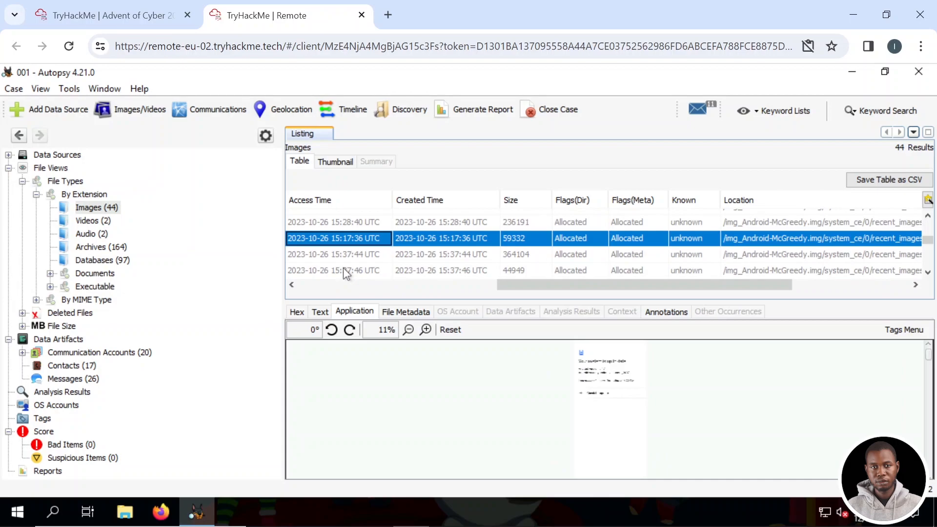
{"action": "key", "text": "Down"}
{"action": "key", "text": "Down"}
{"action": "key", "text": "Down"}
{"action": "key", "text": "Down"}
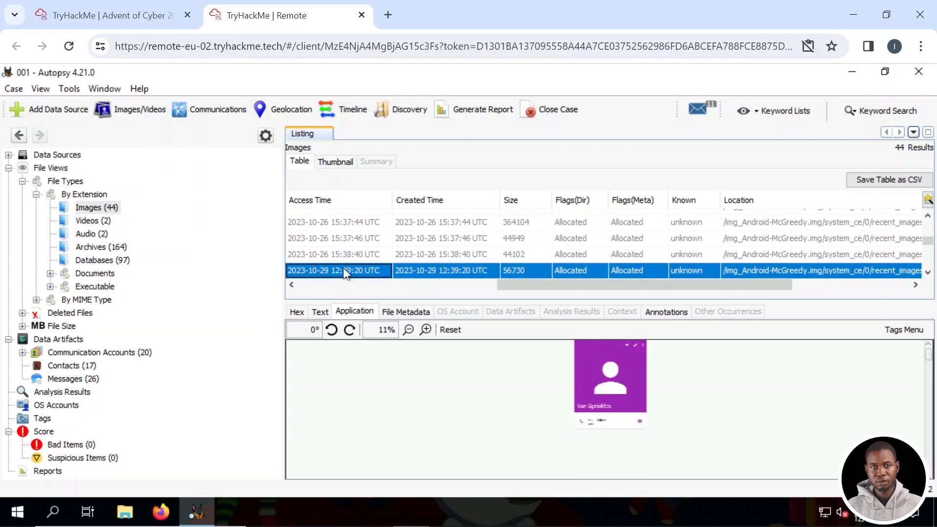
{"action": "key", "text": "Down"}
{"action": "key", "text": "Down"}
{"action": "key", "text": "Down"}
{"action": "key", "text": "Down"}
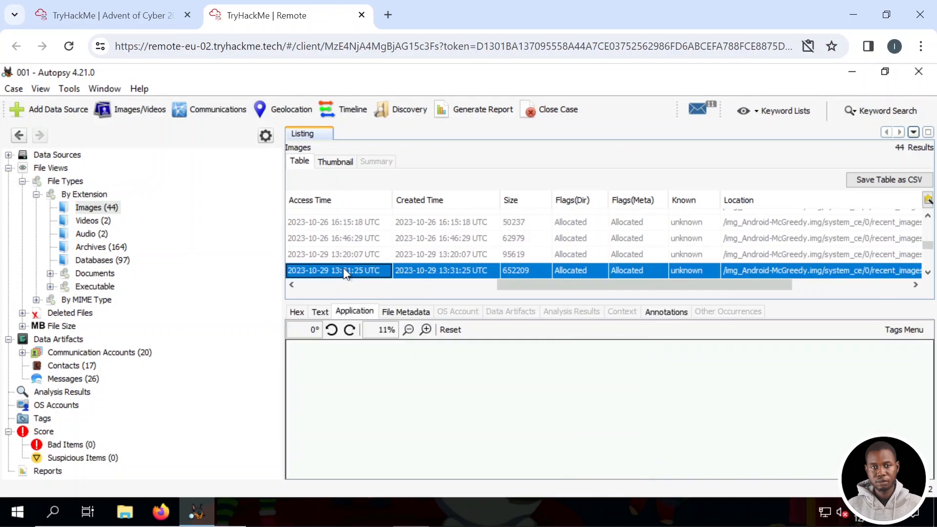
{"action": "key", "text": "Down"}
{"action": "key", "text": "Down"}
{"action": "key", "text": "Down"}
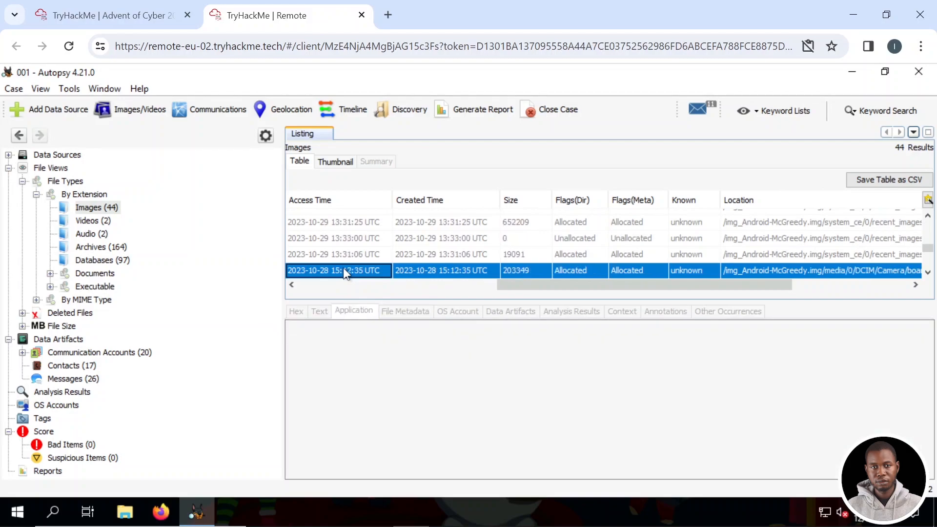
{"action": "key", "text": "Down"}
{"action": "key", "text": "Down"}
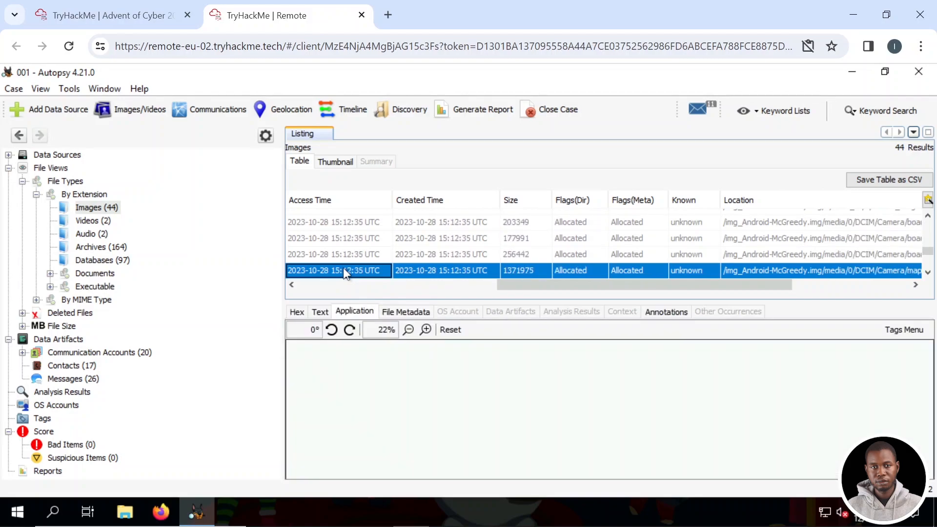
{"action": "key", "text": "Up"}
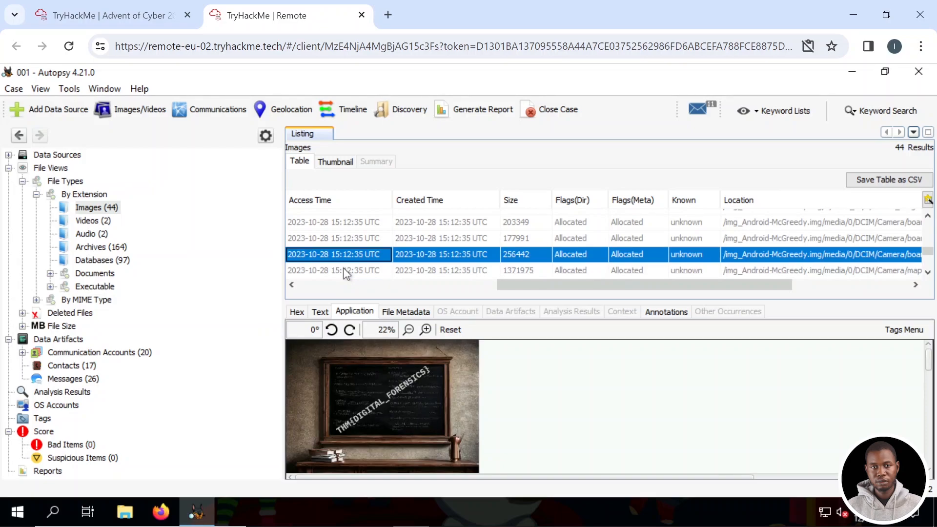
- Bring the file name column back into view and tag board2.jpg as Notable Item (Notable)
{"action": "left_click_drag", "start_coordinate": [662, 283], "coordinate": [209, 323]}
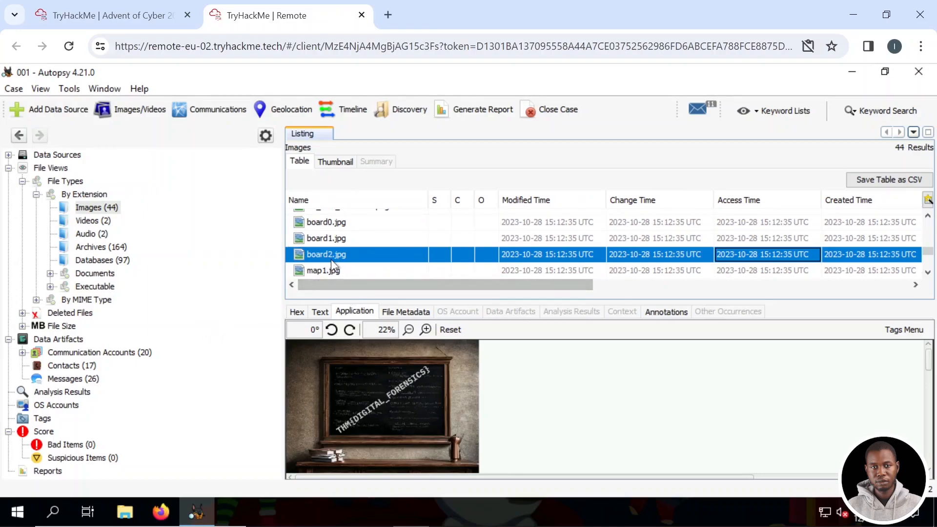
{"action": "left_click", "coordinate": [384, 394]}
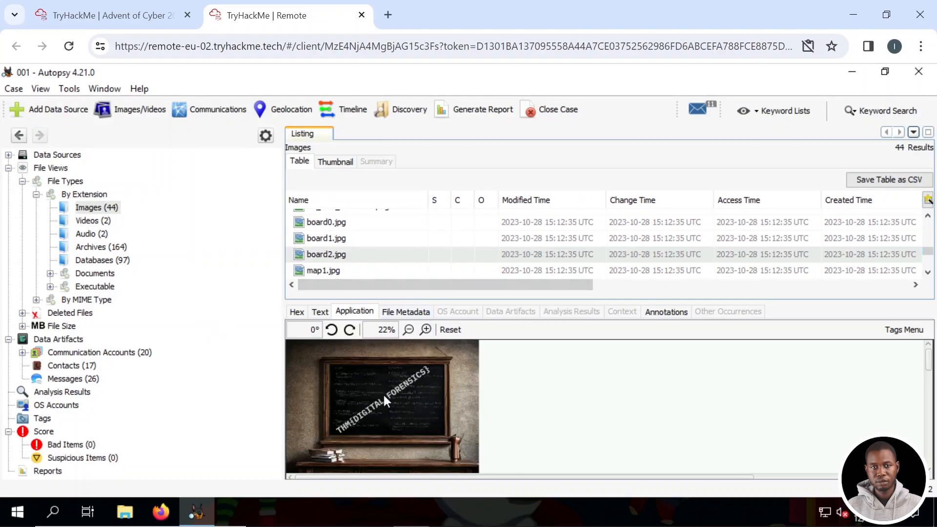
{"action": "left_click", "coordinate": [342, 254]}
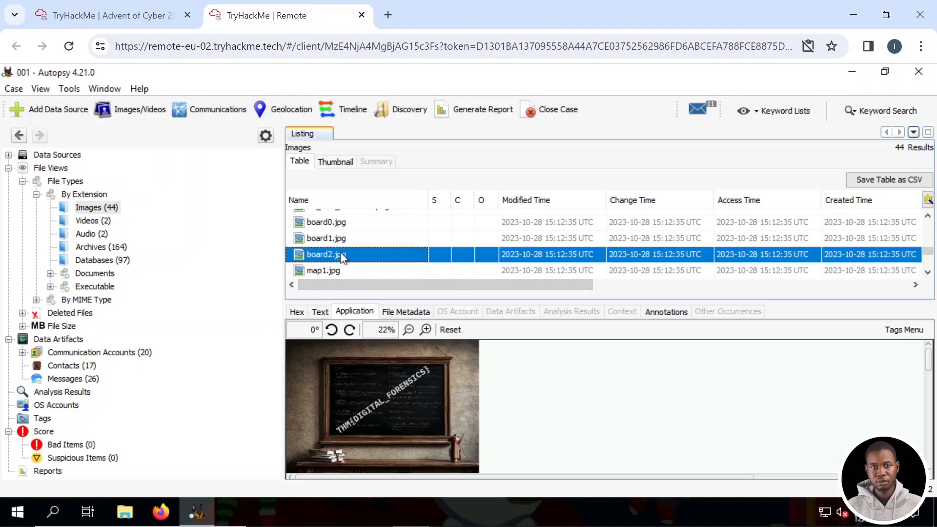
{"action": "right_click", "coordinate": [341, 254]}
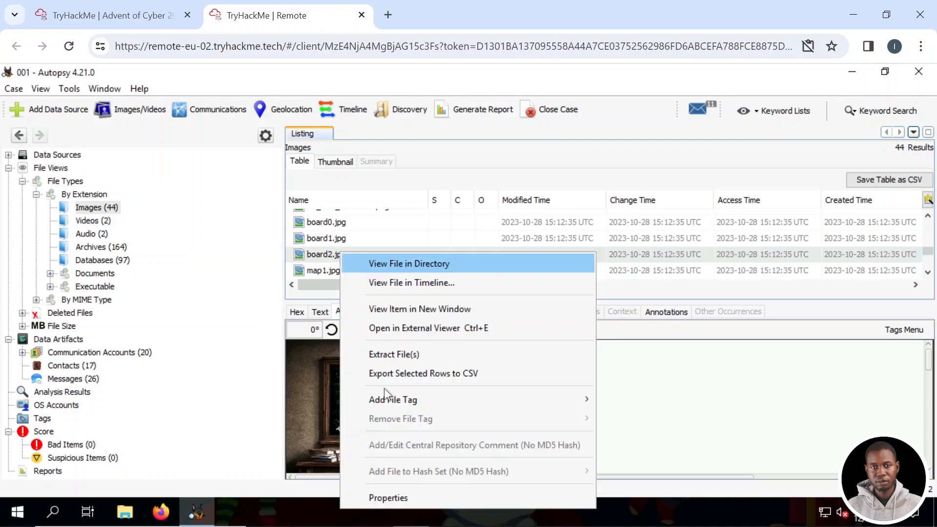
{"action": "mouse_move", "coordinate": [389, 401]}
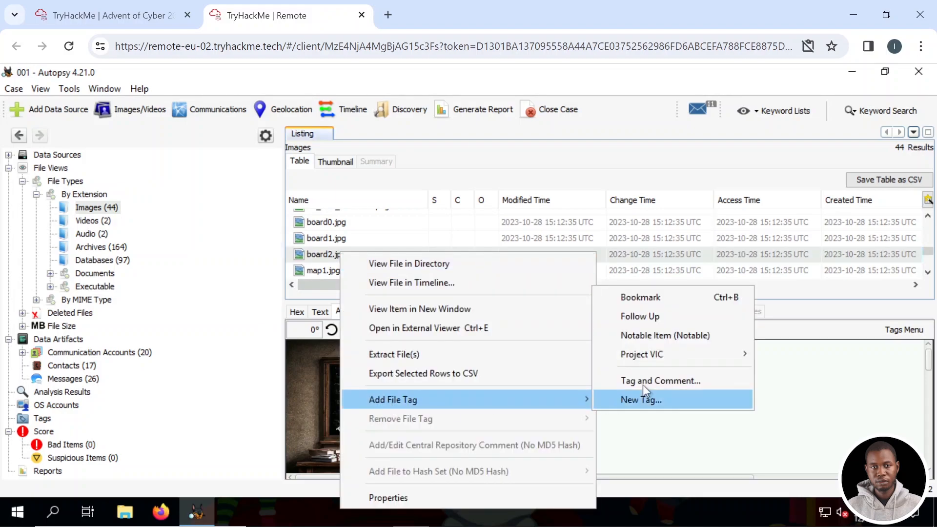
{"action": "left_click", "coordinate": [641, 337]}
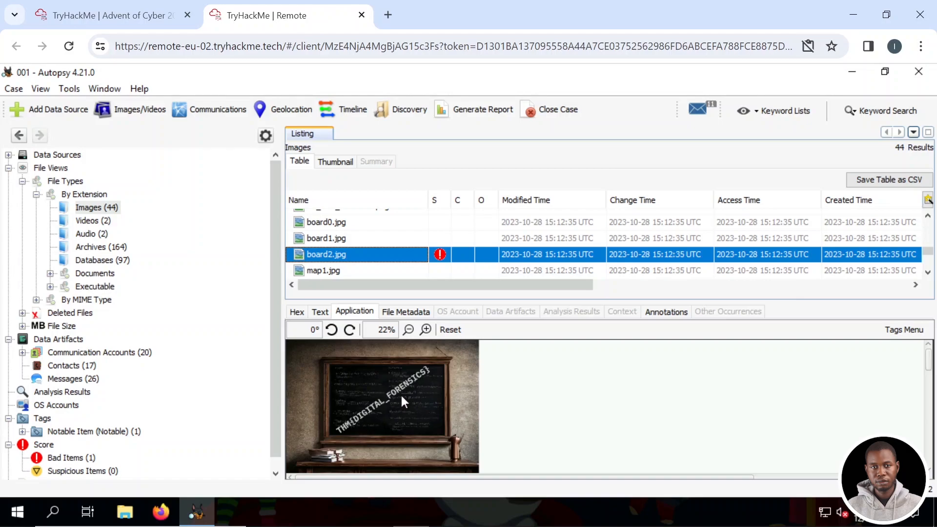
- Return to the TryHackMe room page and submit THM{DIGITAL_FORENSICS} as the answer to the photo flag question
{"action": "left_click", "coordinate": [112, 15]}
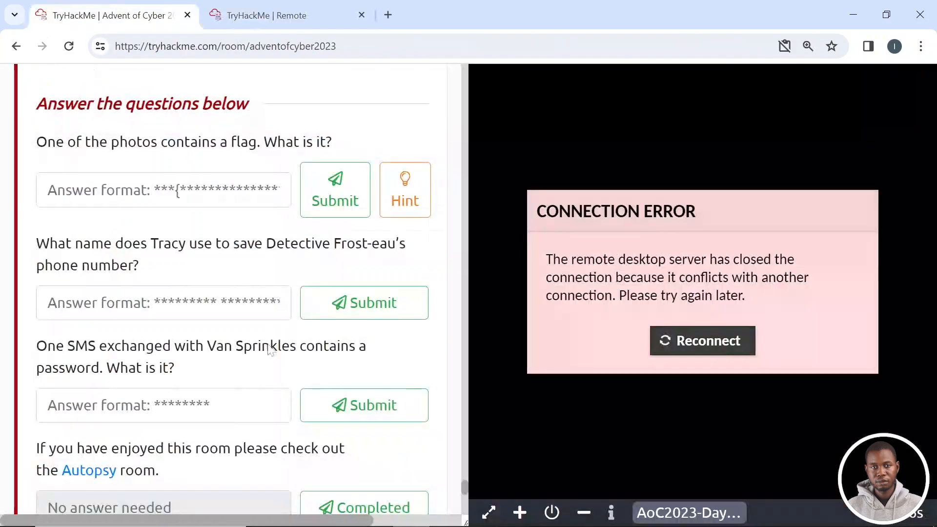
{"action": "left_click", "coordinate": [166, 190]}
{"action": "type", "text": "th"}
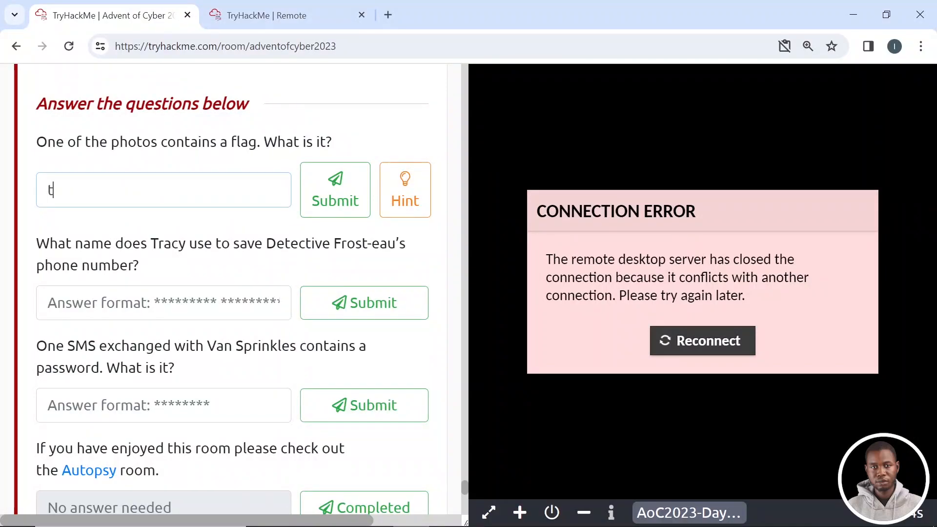
{"action": "key", "text": "BackSpace"}
{"action": "key", "text": "BackSpace"}
{"action": "type", "text": "THM{di"}
{"action": "key", "text": "BackSpace"}
{"action": "key", "text": "BackSpace"}
{"action": "type", "text": "DIGITAL_FORENSICS}"}
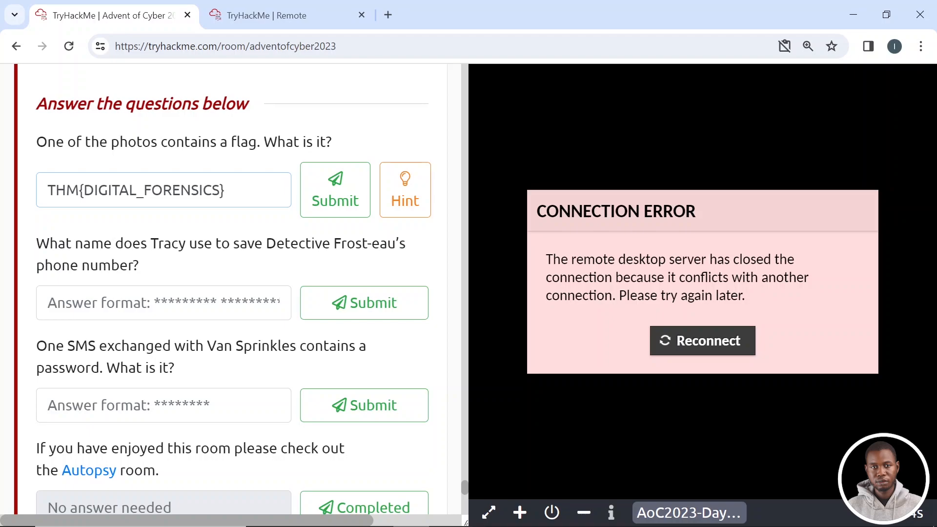
{"action": "left_click", "coordinate": [335, 190]}
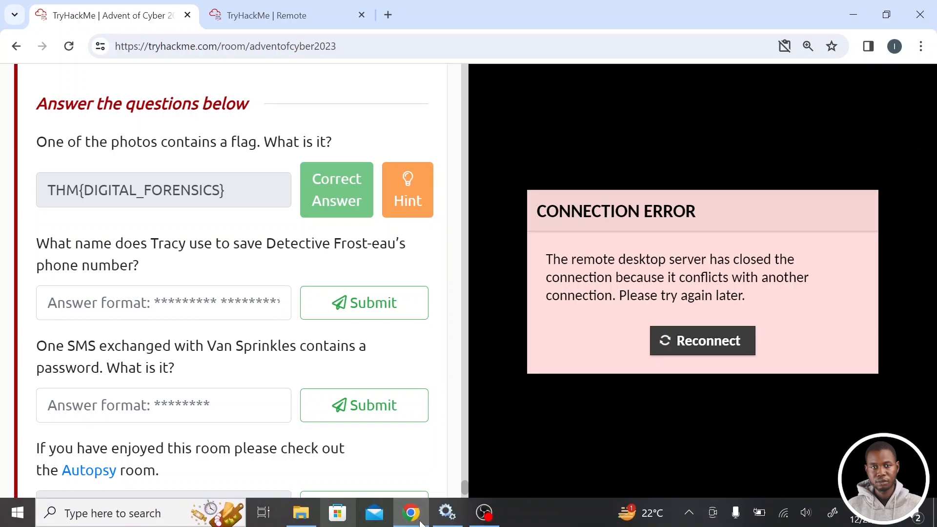
- Collapse the File Views branch in Autopsy and check the room's question about the saved name for Detective Frost-eau's number
{"action": "left_click", "coordinate": [293, 14]}
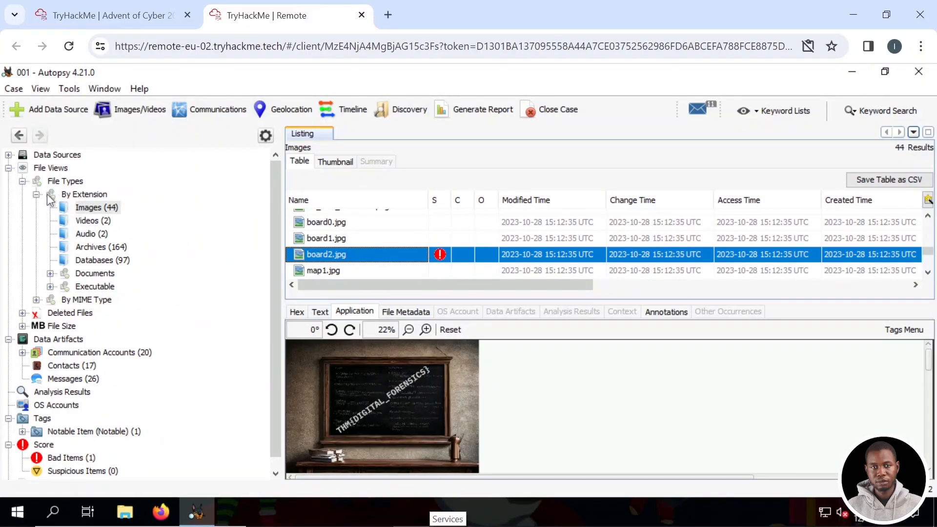
{"action": "left_click", "coordinate": [8, 169]}
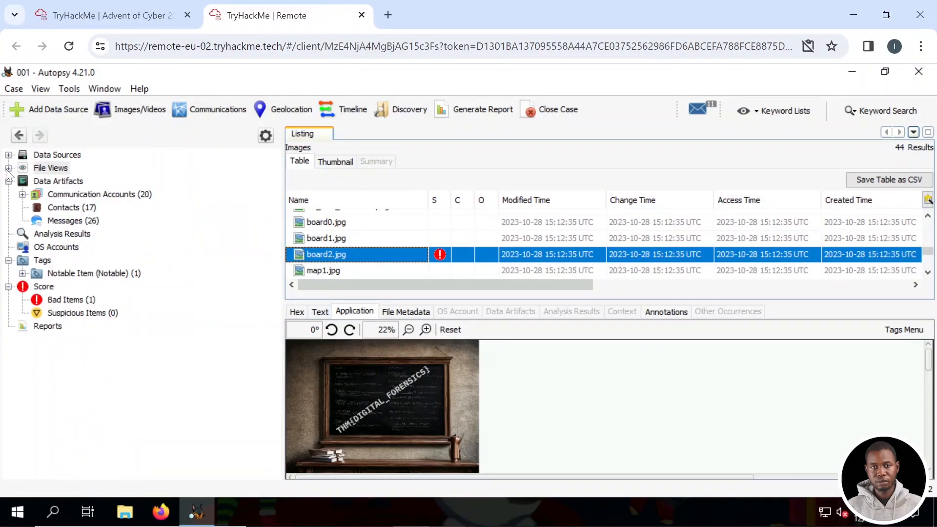
{"action": "left_click", "coordinate": [51, 169]}
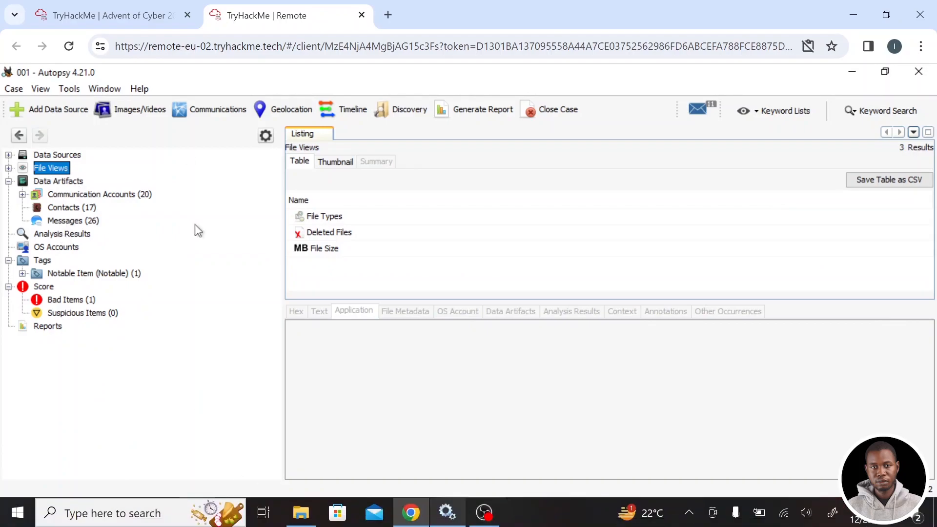
{"action": "left_click", "coordinate": [96, 5]}
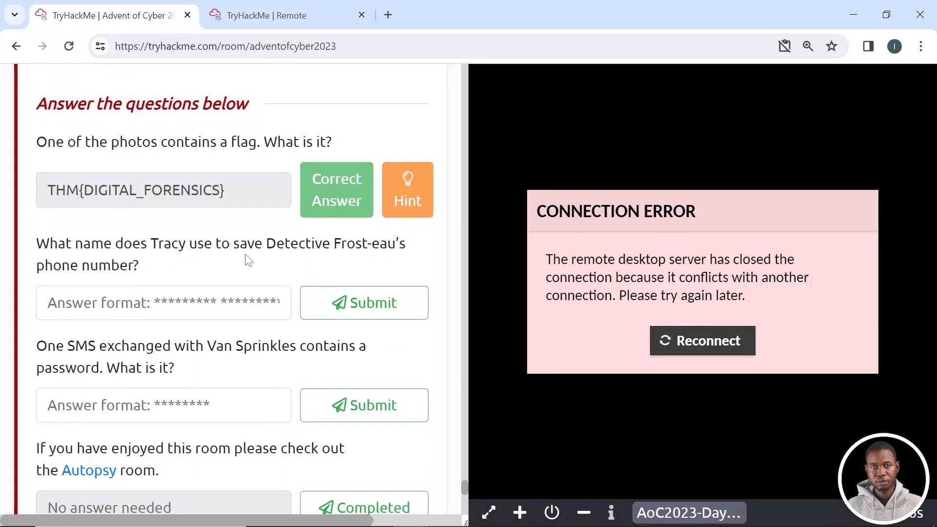
{"action": "left_click", "coordinate": [246, 6]}
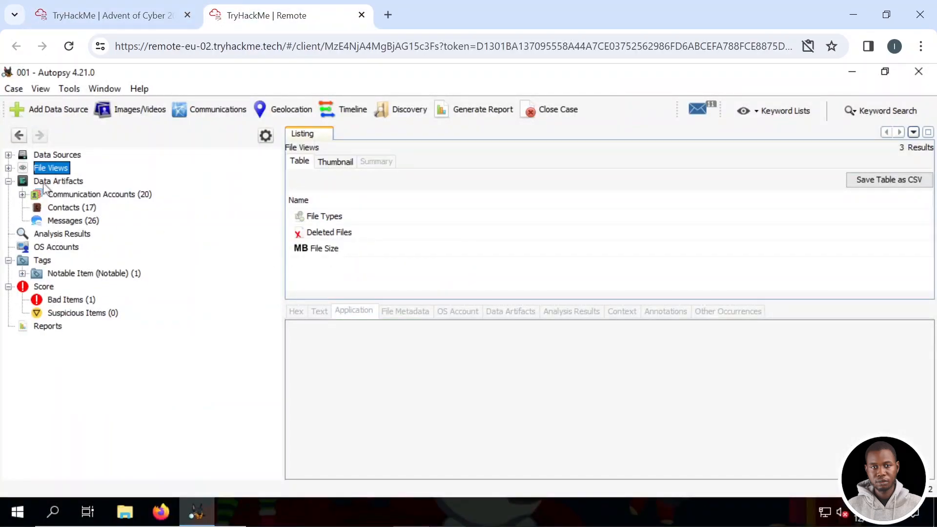
- List the Contacts artifacts in Autopsy and inspect the properties of the Detective Carrot-Nose contact
{"action": "left_click", "coordinate": [58, 207]}
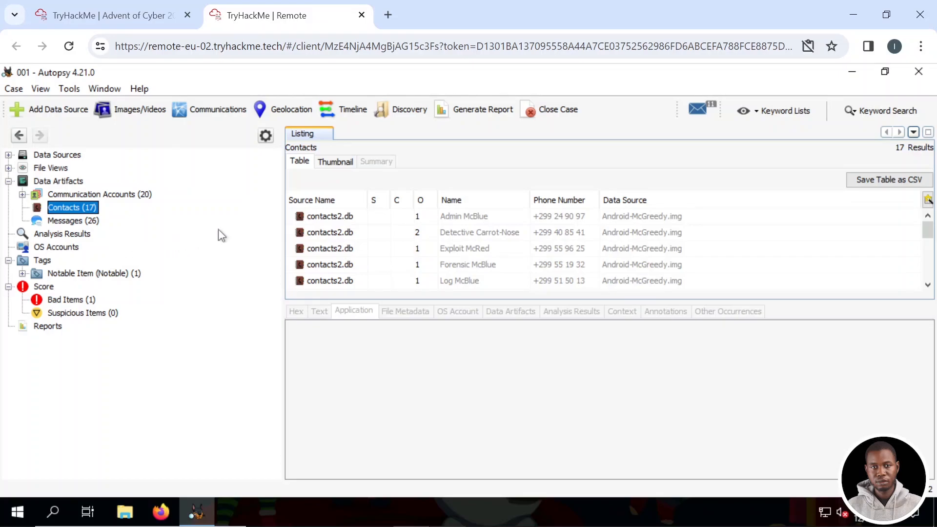
{"action": "left_click", "coordinate": [462, 219]}
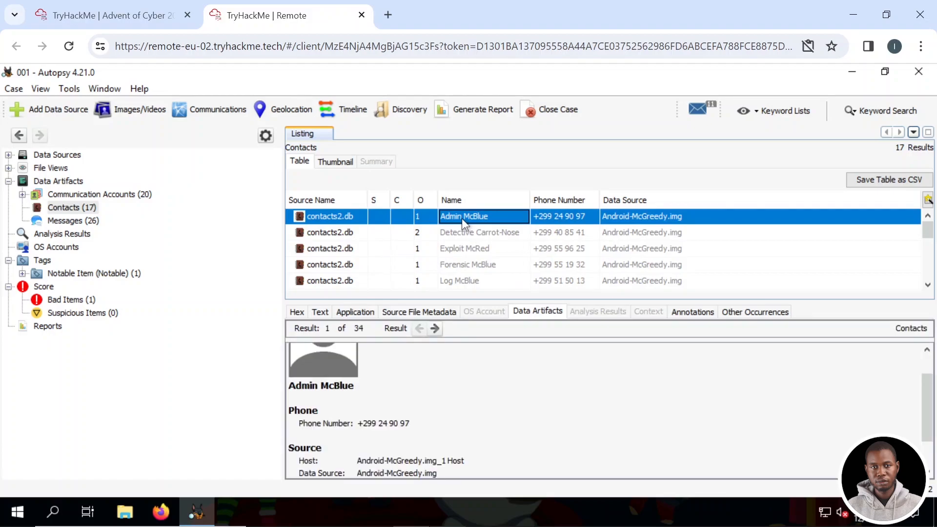
{"action": "key", "text": "Down"}
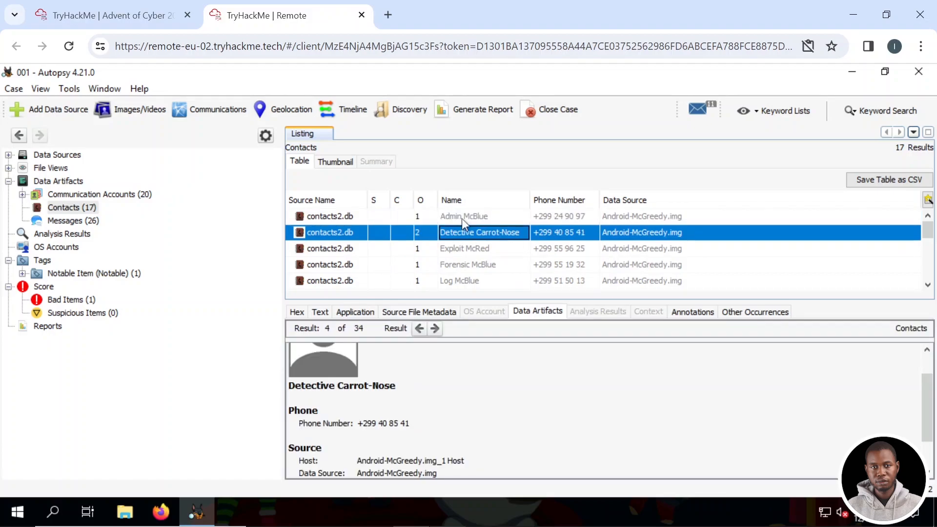
{"action": "right_click", "coordinate": [498, 232]}
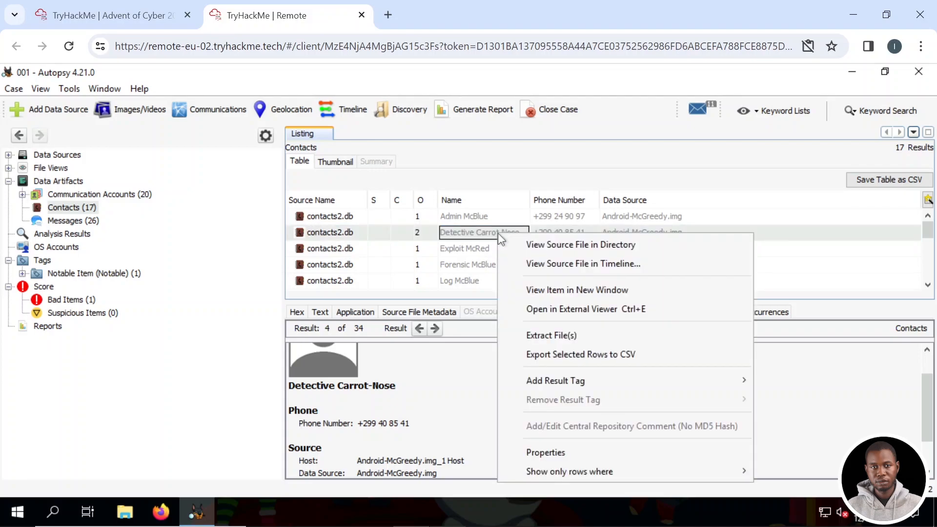
{"action": "left_click", "coordinate": [551, 452]}
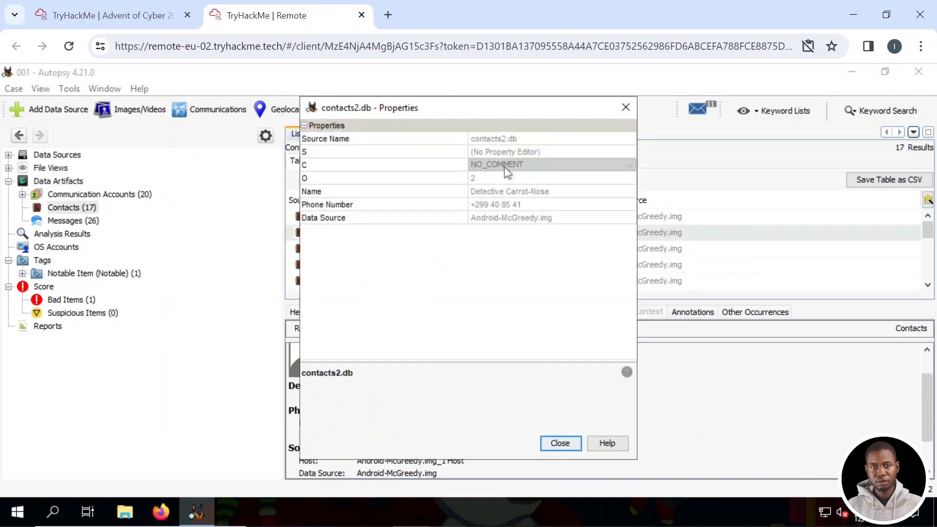
{"action": "left_click", "coordinate": [511, 192]}
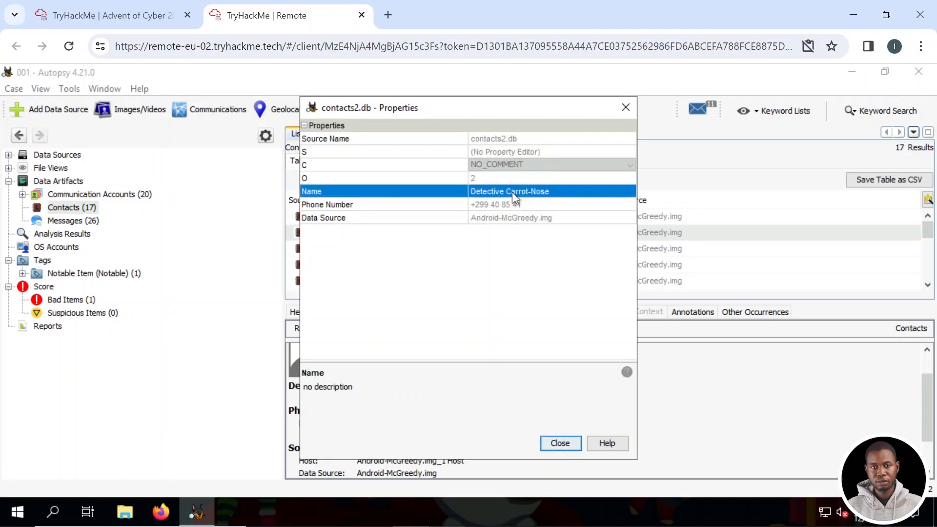
{"action": "right_click", "coordinate": [511, 192]}
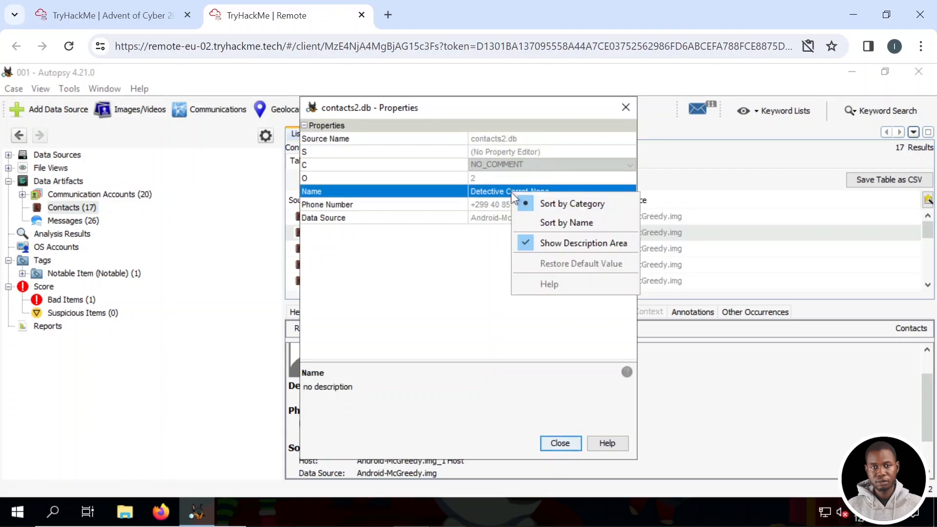
{"action": "left_click", "coordinate": [512, 192]}
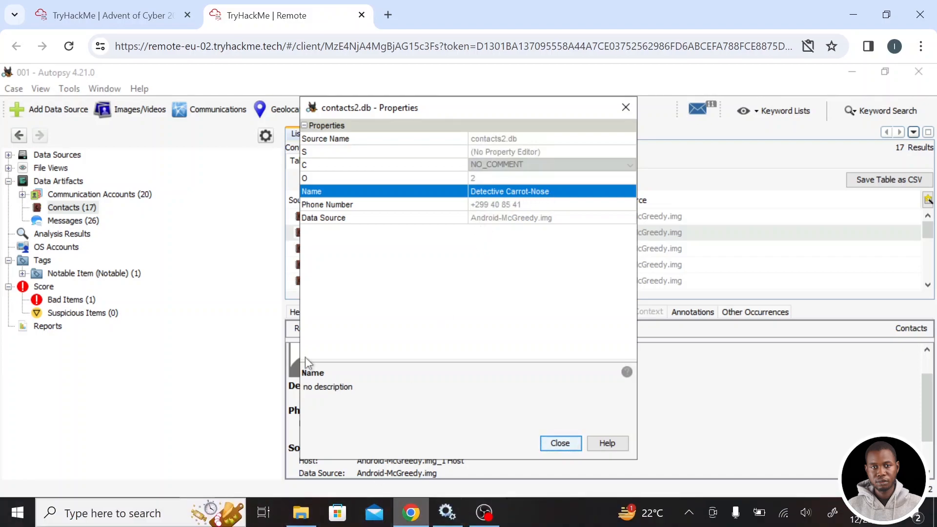
- Return to the TryHackMe room page and enter Detective Carrot_Nose as the answer to the saved contact name question
{"action": "left_click", "coordinate": [155, 9]}
{"action": "left_click", "coordinate": [237, 305]}
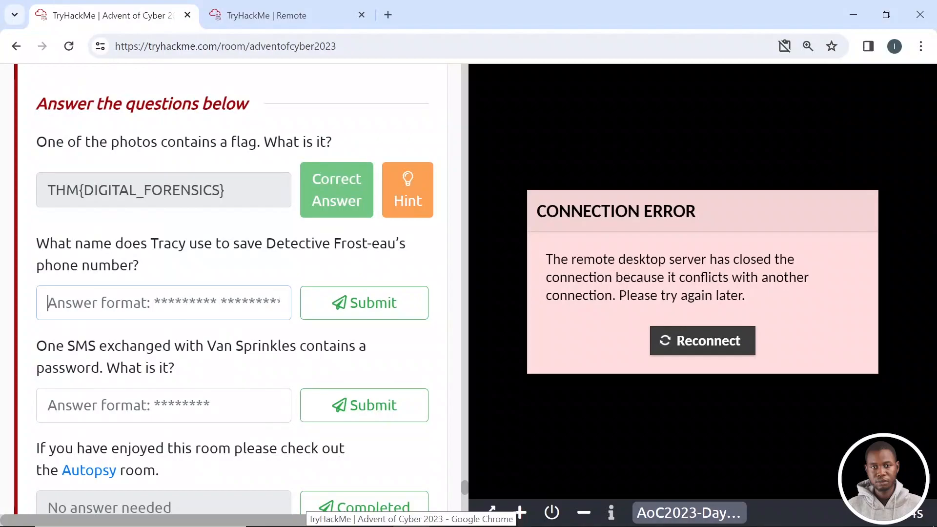
{"action": "type", "text": "Detectiv"}
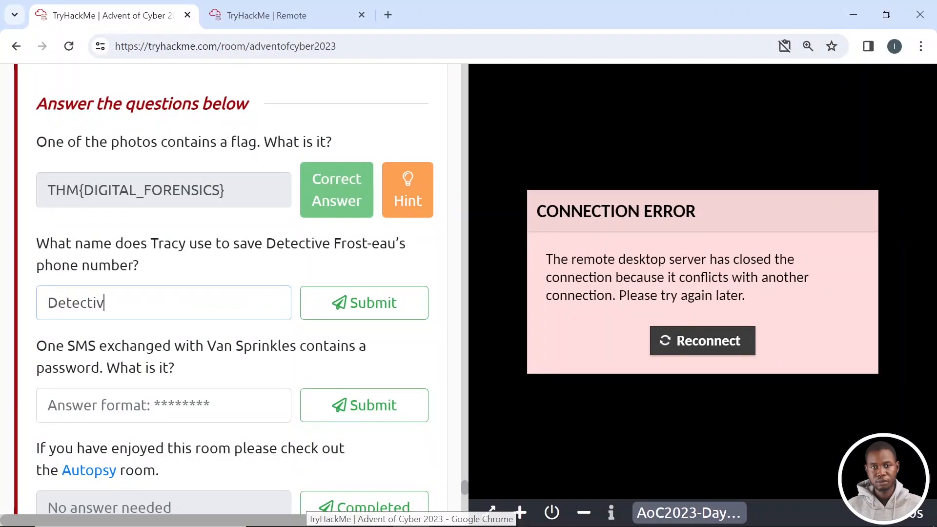
{"action": "type", "text": "e"}
{"action": "left_click", "coordinate": [266, 15]}
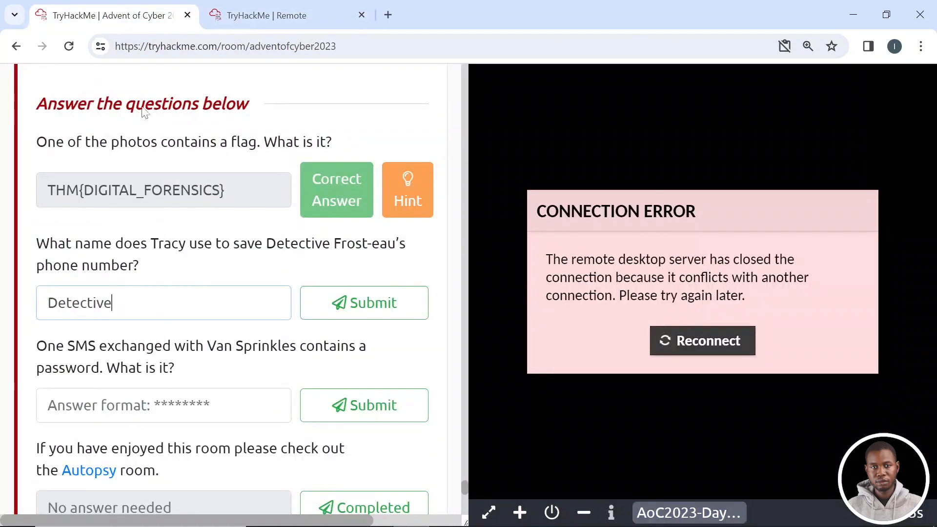
{"action": "left_click", "coordinate": [95, 13]}
{"action": "type", "text": "Carrot"}
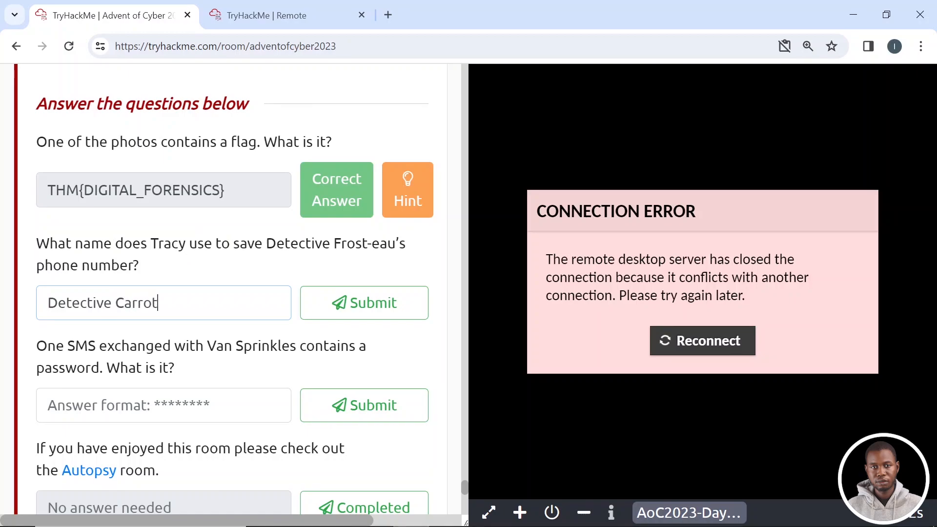
{"action": "type", "text": "_Nose"}
- Check the contact name's spelling in Autopsy, correct the answer to Detective Carrot-Nose and submit it
{"action": "left_click", "coordinate": [311, 15]}
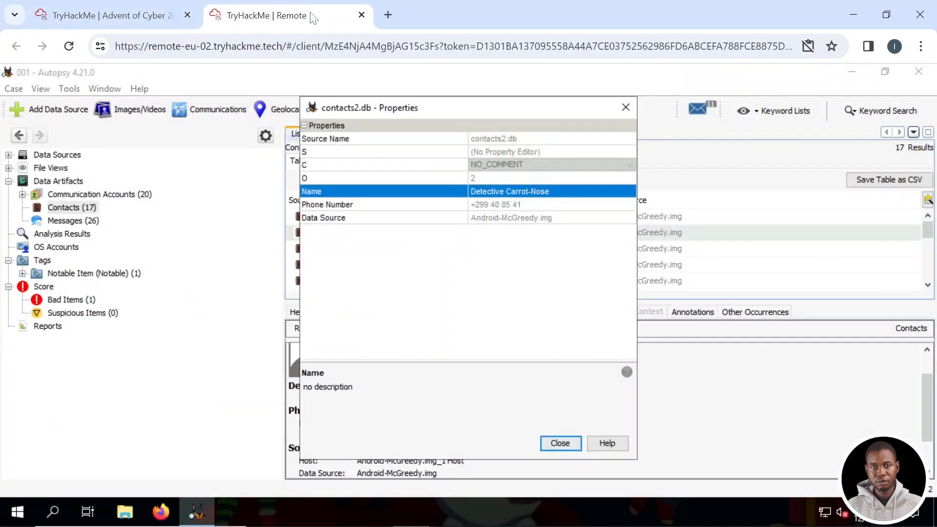
{"action": "left_click", "coordinate": [151, 12]}
{"action": "key", "text": "Left"}
{"action": "key", "text": "Left"}
{"action": "key", "text": "Left"}
{"action": "key", "text": "Left"}
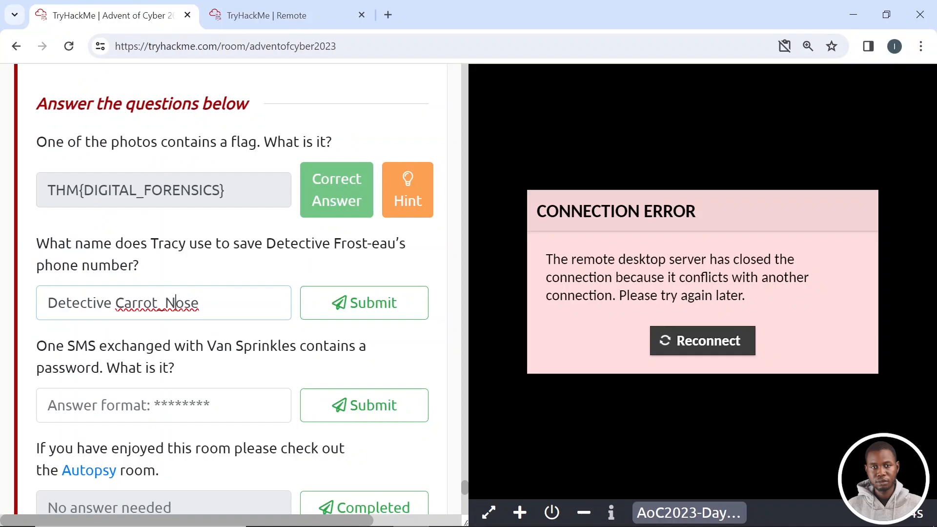
{"action": "key", "text": "BackSpace"}
{"action": "type", "text": "-"}
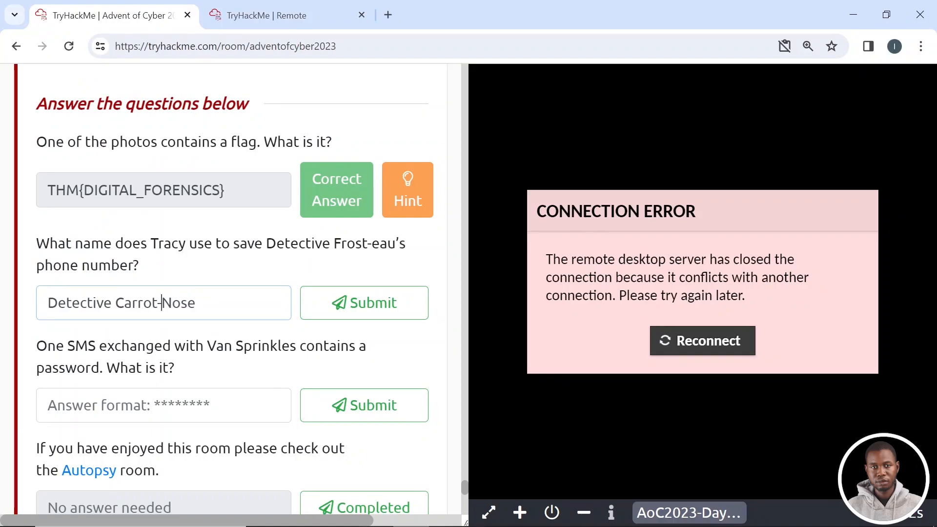
{"action": "left_click", "coordinate": [387, 309]}
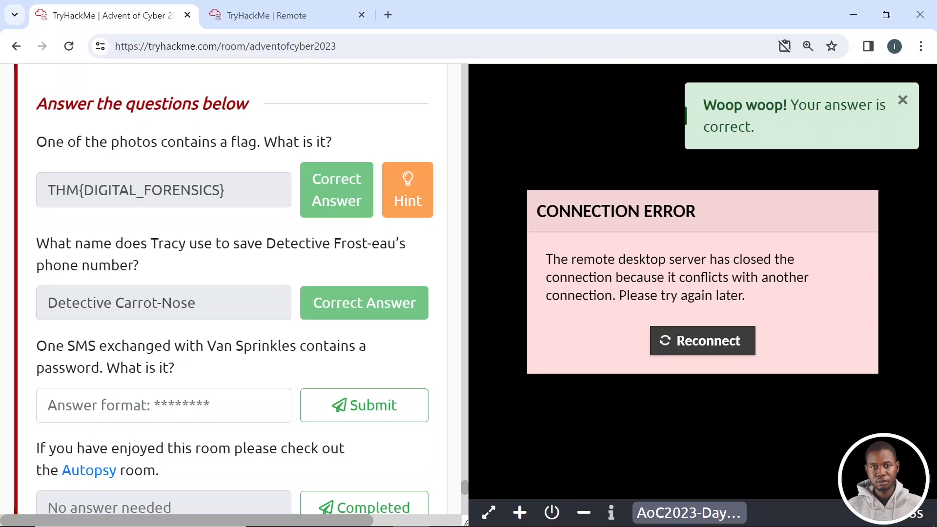
- Switch back to Autopsy, close the contact's properties, and list the Messages artifacts sorted by Date/Time in ascending order
{"action": "scroll", "coordinate": [347, 325], "scroll_direction": "down", "scroll_amount": 1}
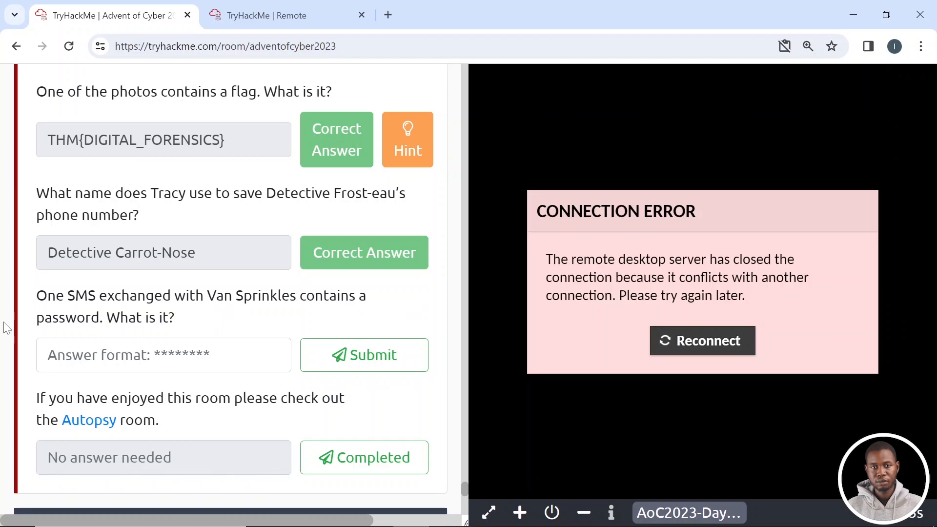
{"action": "left_click", "coordinate": [332, 14]}
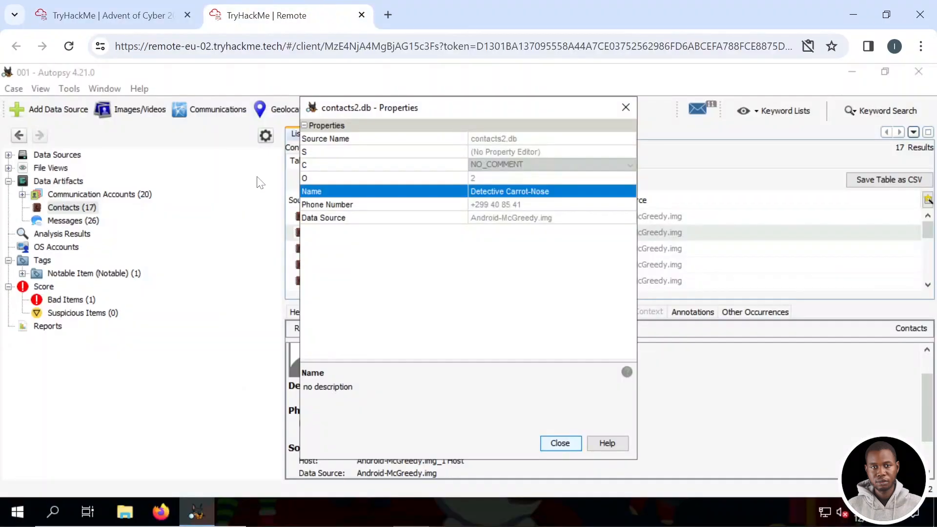
{"action": "left_click", "coordinate": [622, 103]}
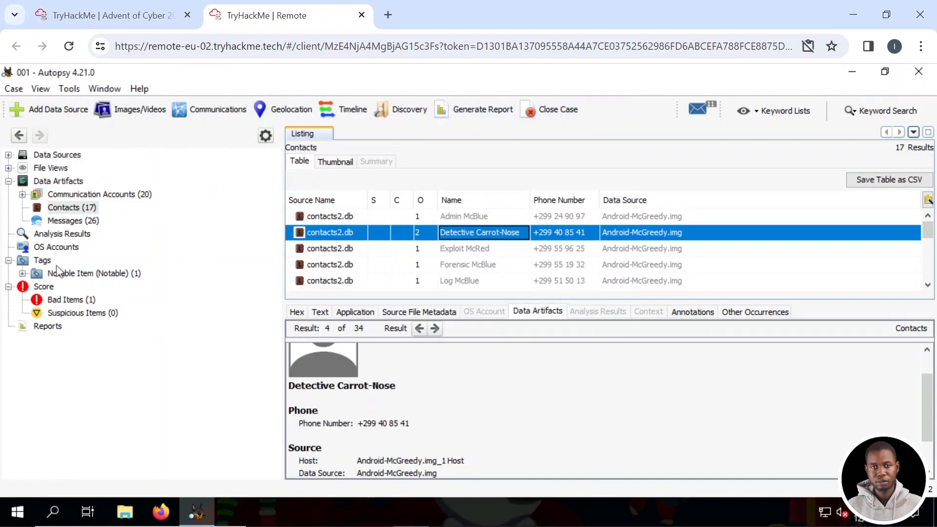
{"action": "left_click", "coordinate": [77, 223]}
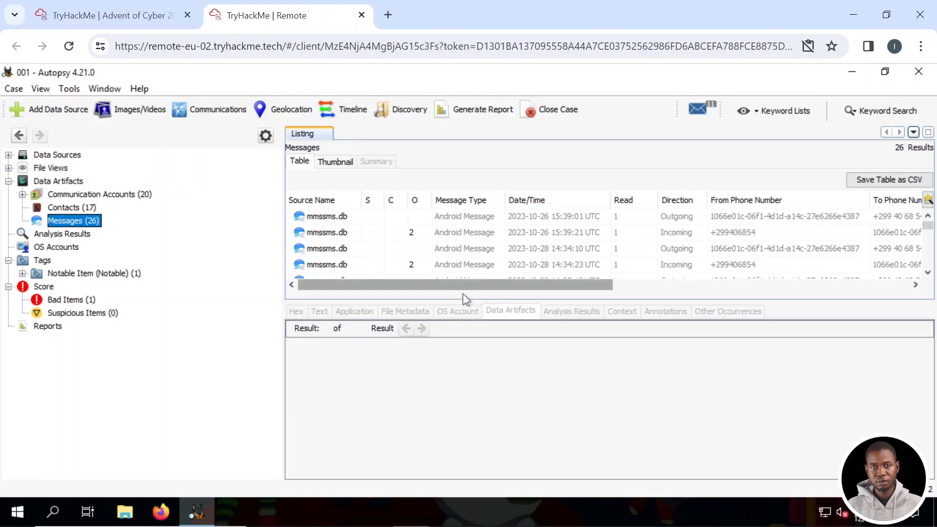
{"action": "left_click_drag", "start_coordinate": [465, 287], "coordinate": [491, 279]}
{"action": "left_click", "coordinate": [507, 197]}
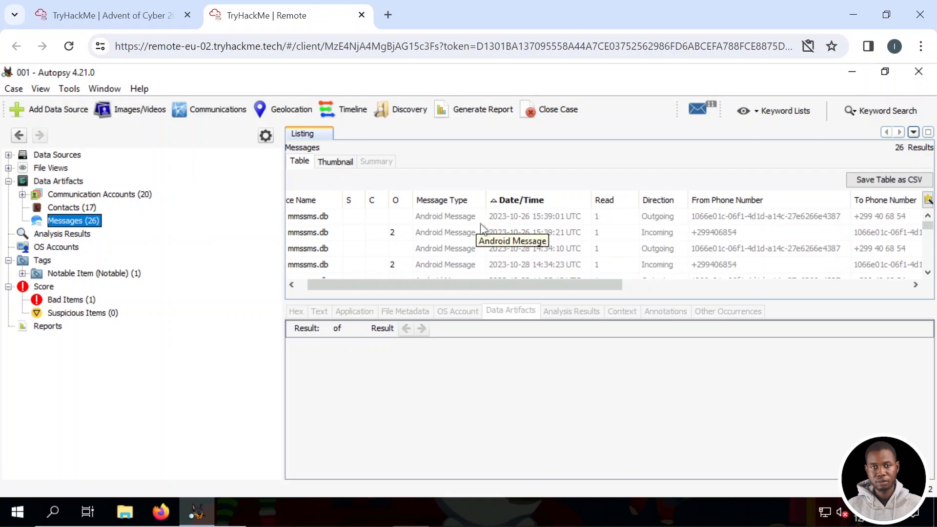
- Read through the SMS texts exchanged with Van Sprinkles in date order, looking for a message that contains a password
{"action": "left_click", "coordinate": [529, 218]}
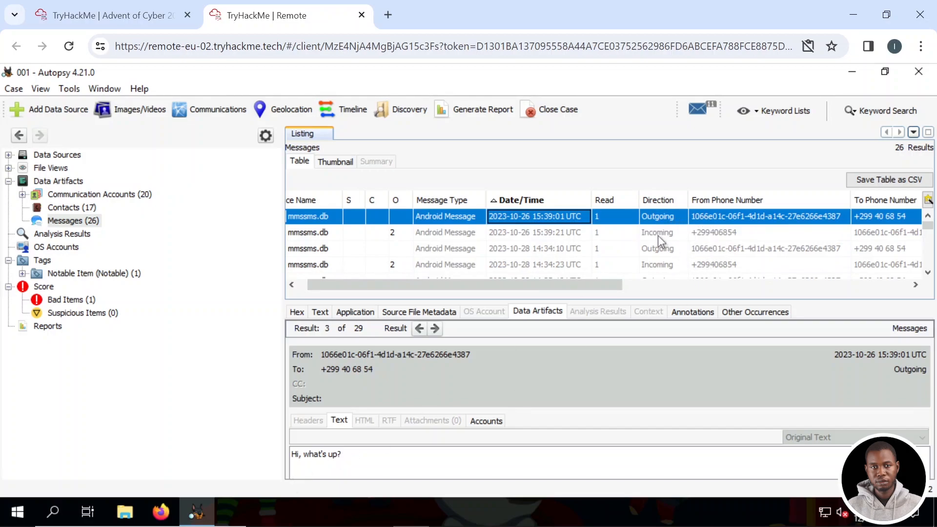
{"action": "left_click", "coordinate": [658, 235]}
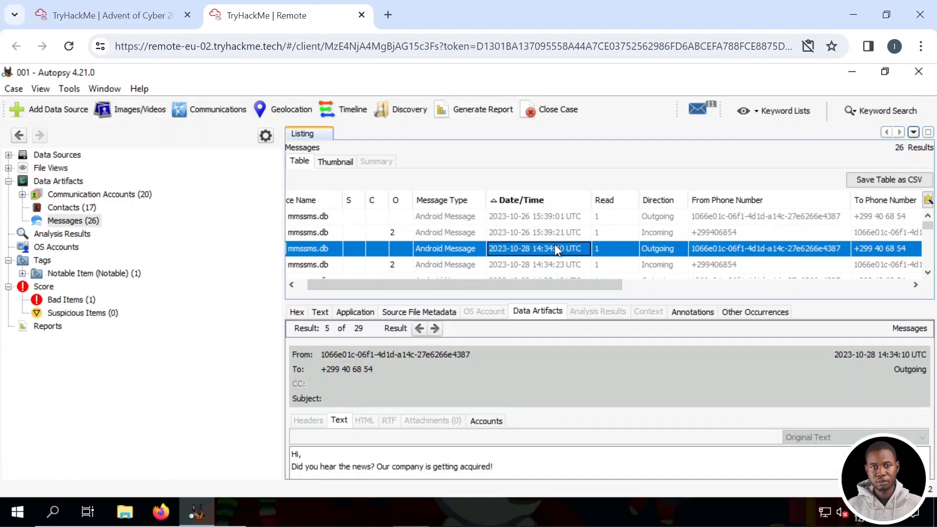
{"action": "key", "text": "Down"}
{"action": "key", "text": "Up"}
{"action": "left_click", "coordinate": [429, 264]}
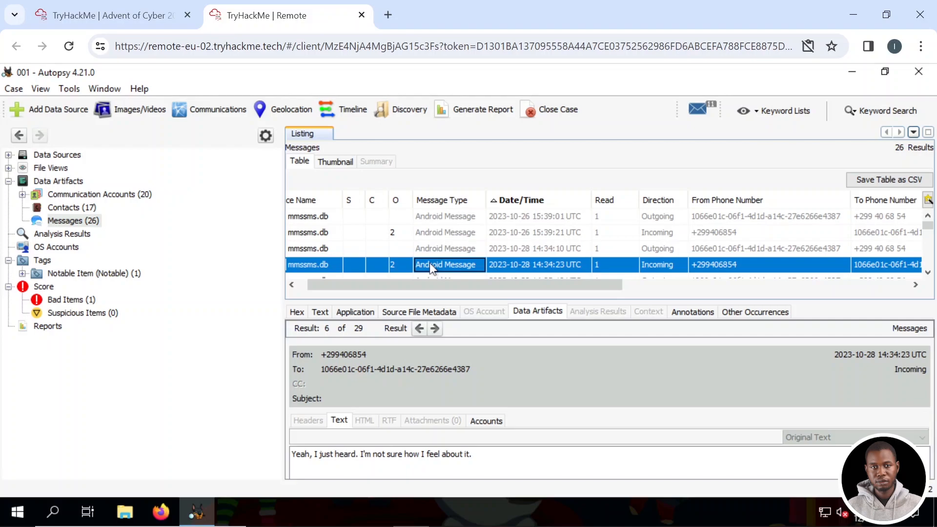
{"action": "key", "text": "Down"}
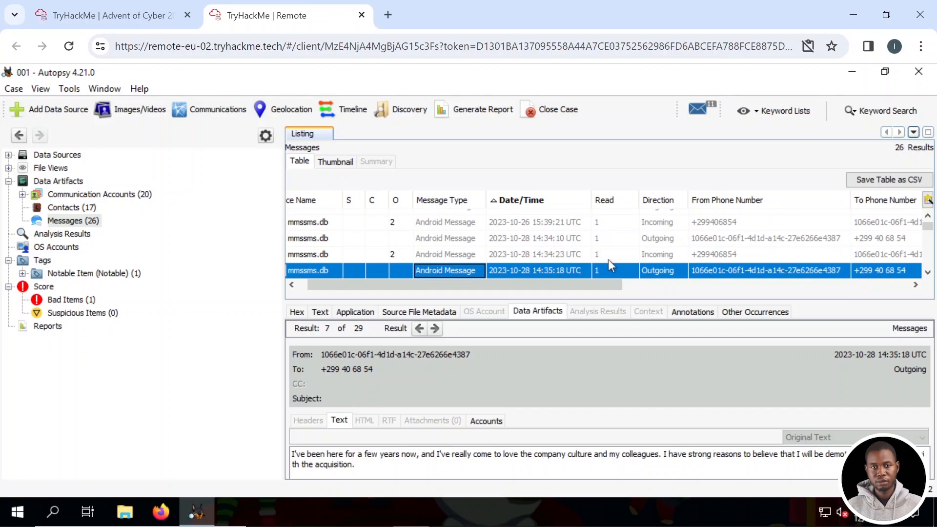
{"action": "key", "text": "Down"}
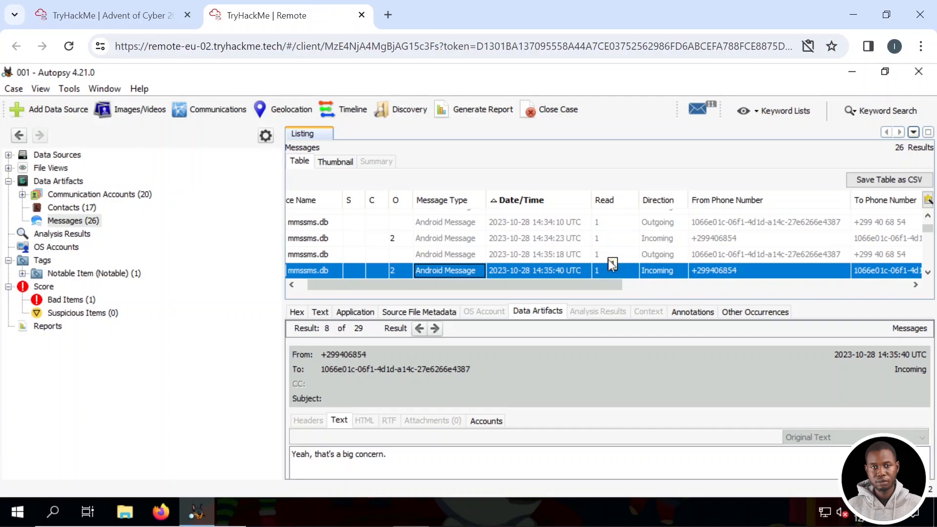
{"action": "key", "text": "Down"}
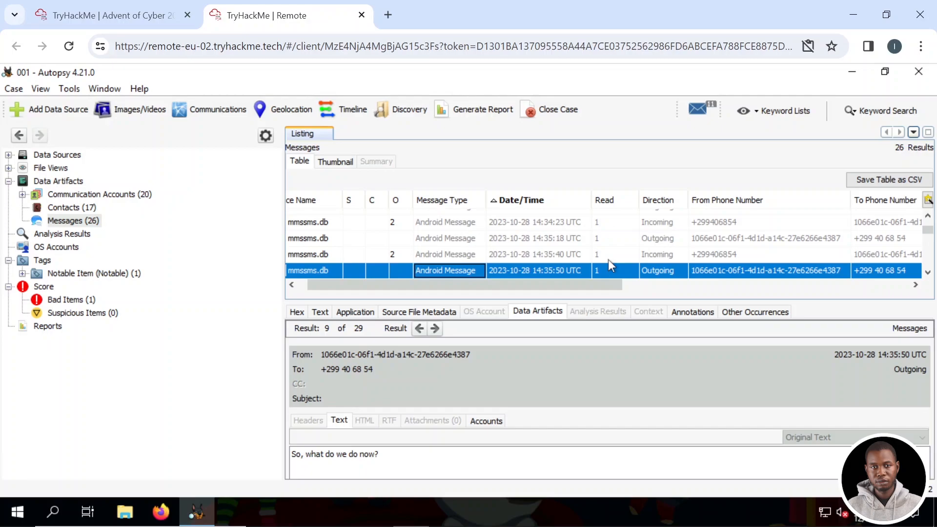
{"action": "key", "text": "Down"}
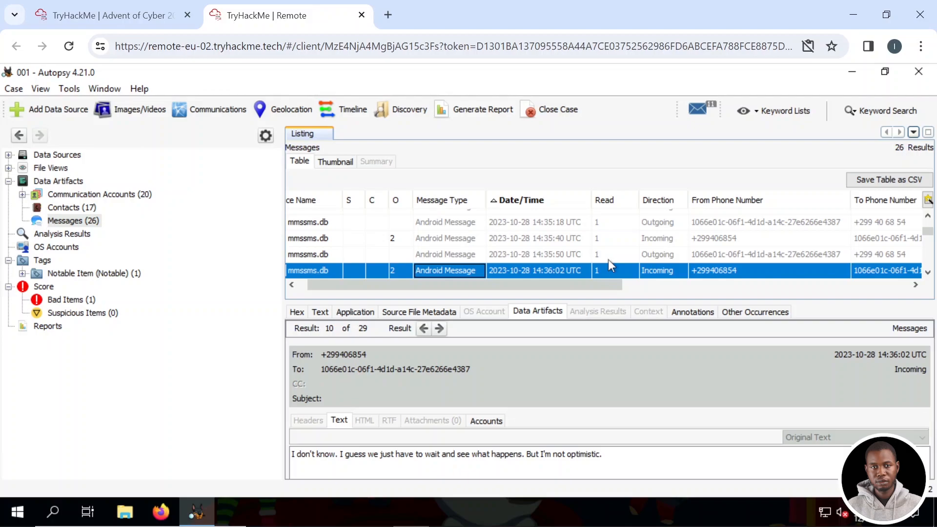
{"action": "key", "text": "Down"}
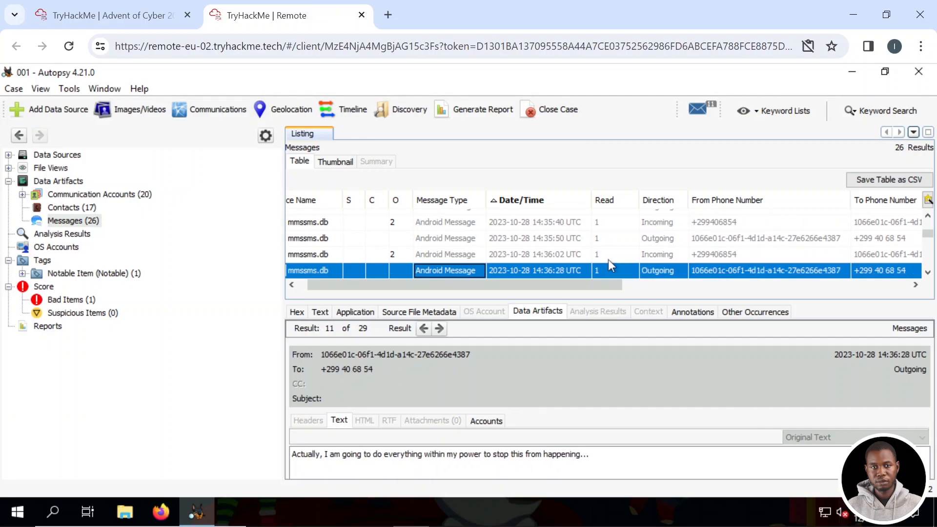
{"action": "key", "text": "Down"}
{"action": "key", "text": "Down"}
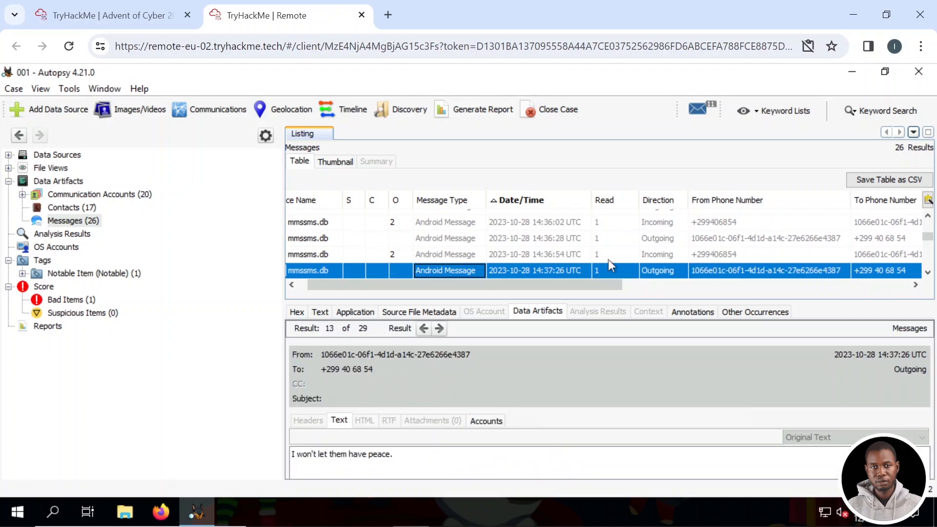
{"action": "key", "text": "Down"}
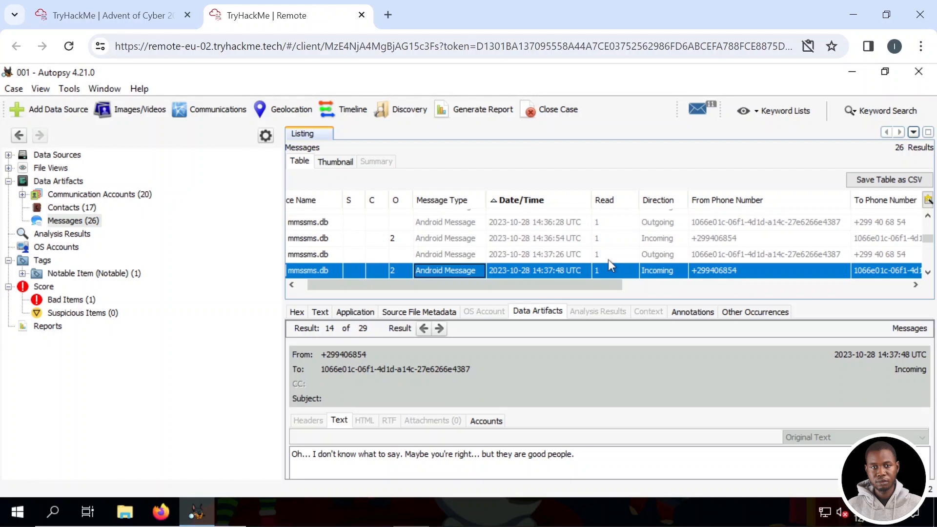
{"action": "key", "text": "Down"}
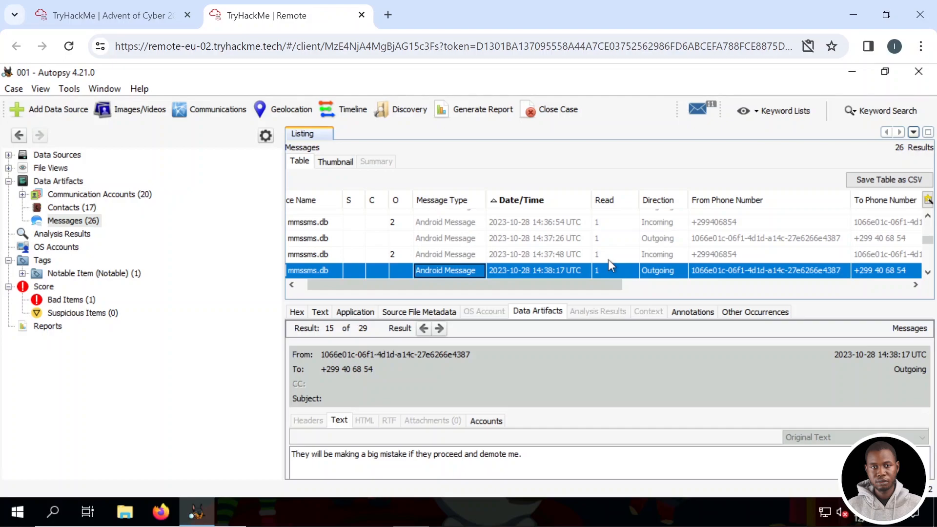
{"action": "key", "text": "Down"}
{"action": "key", "text": "Down"}
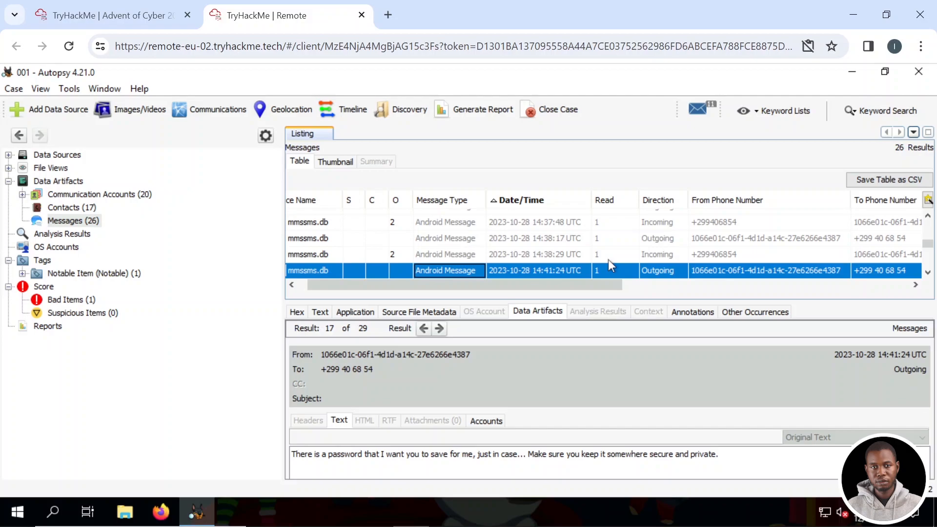
{"action": "key", "text": "Down"}
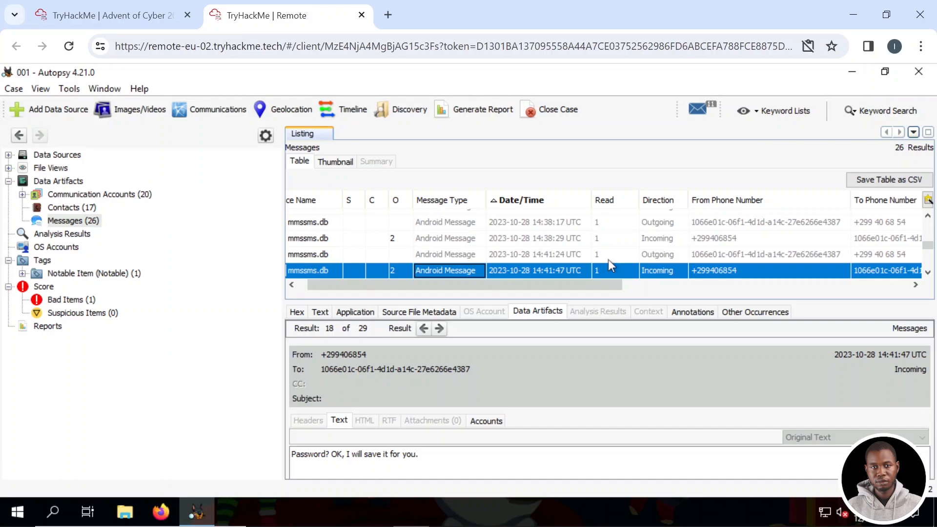
{"action": "key", "text": "Down"}
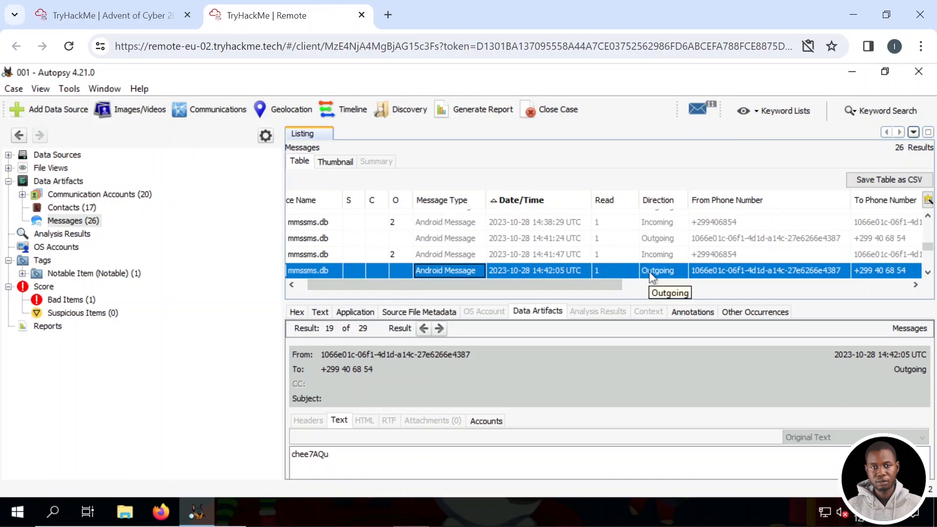
- Return to the TryHackMe room page, submit the password from the SMS as the Van Sprinkles answer, and mark the final Autopsy room item completed
{"action": "left_click", "coordinate": [306, 459]}
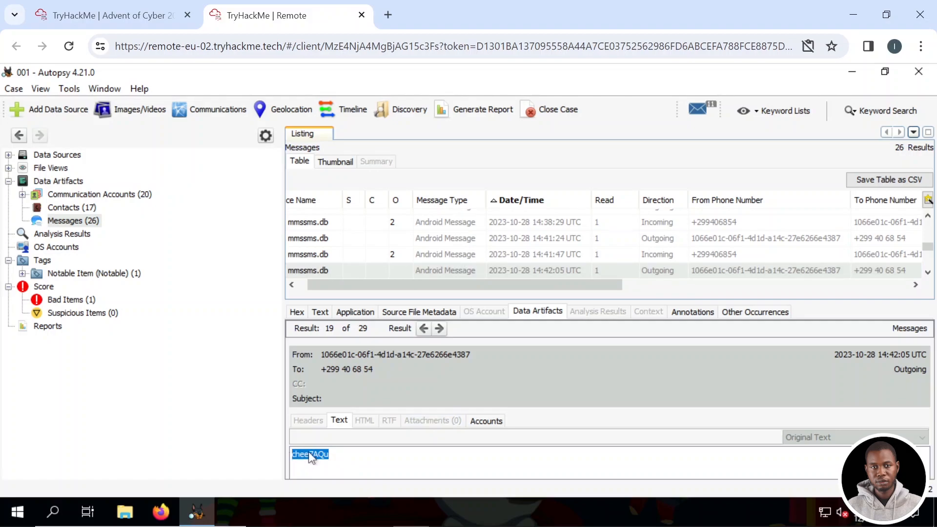
{"action": "left_click", "coordinate": [154, 12]}
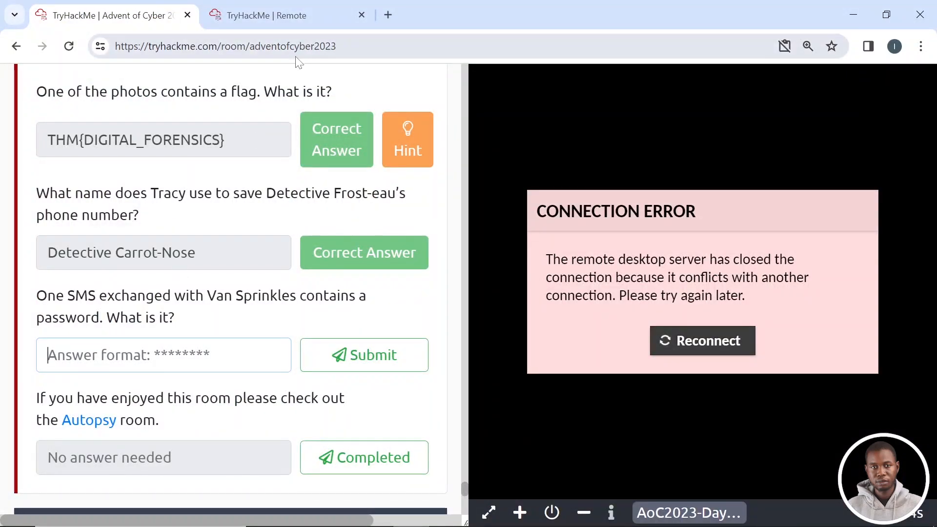
{"action": "left_click", "coordinate": [278, 16]}
{"action": "left_click", "coordinate": [304, 462]}
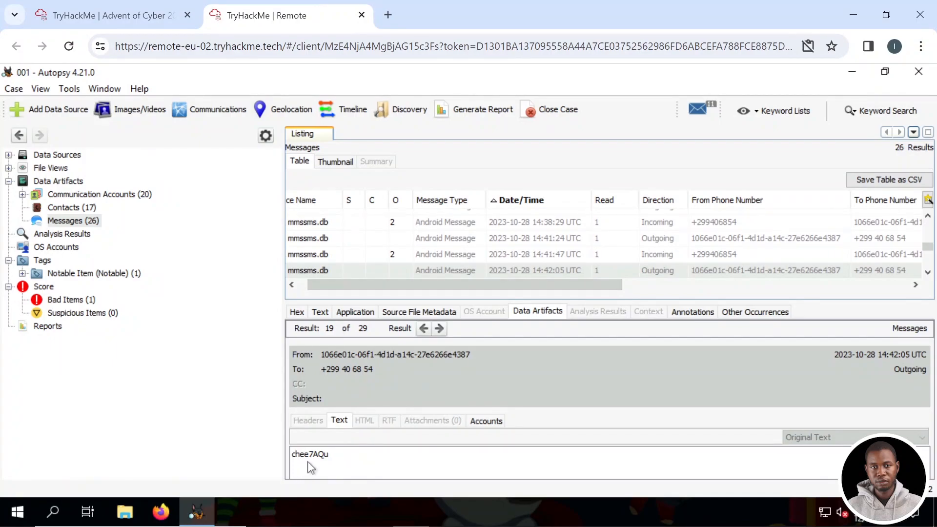
{"action": "left_click", "coordinate": [69, 12]}
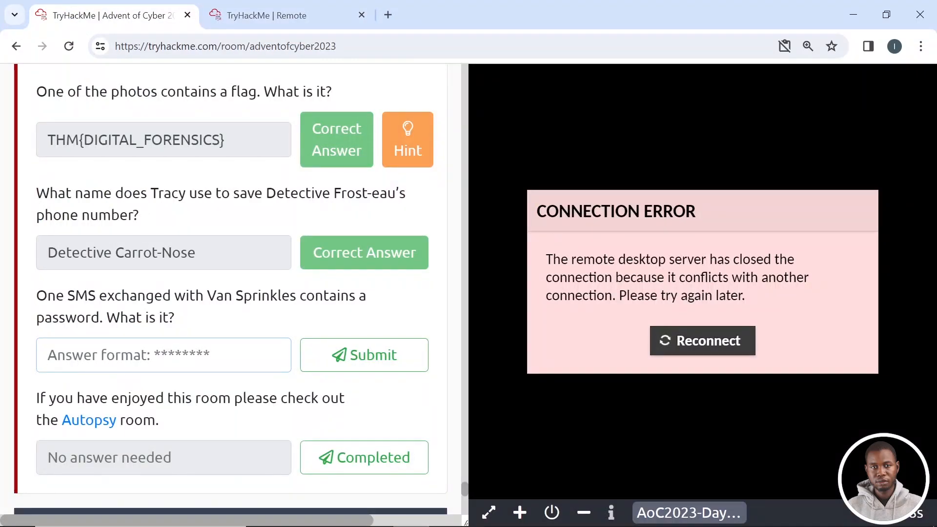
{"action": "type", "text": "chee"}
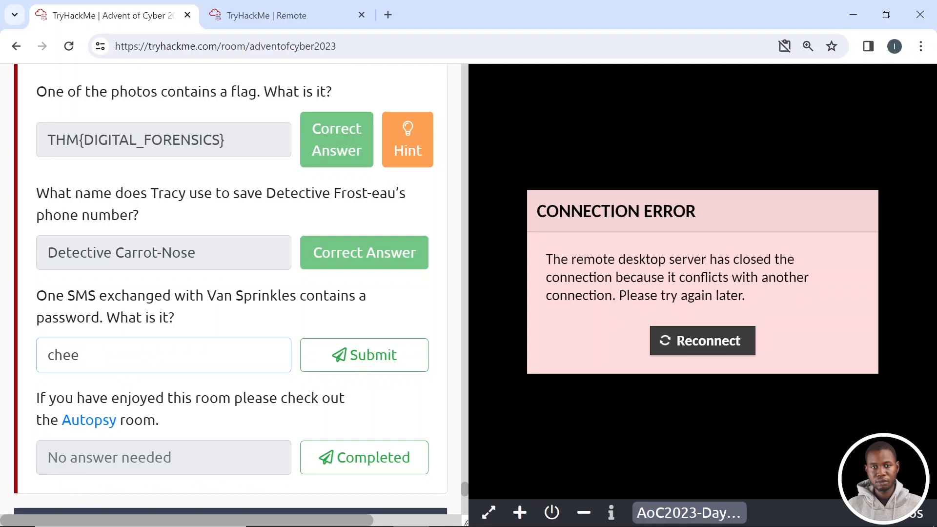
{"action": "type", "text": "7A"}
{"action": "left_click", "coordinate": [267, 6]}
{"action": "left_click", "coordinate": [126, 11]}
{"action": "type", "text": "Qu"}
{"action": "left_click", "coordinate": [364, 355]}
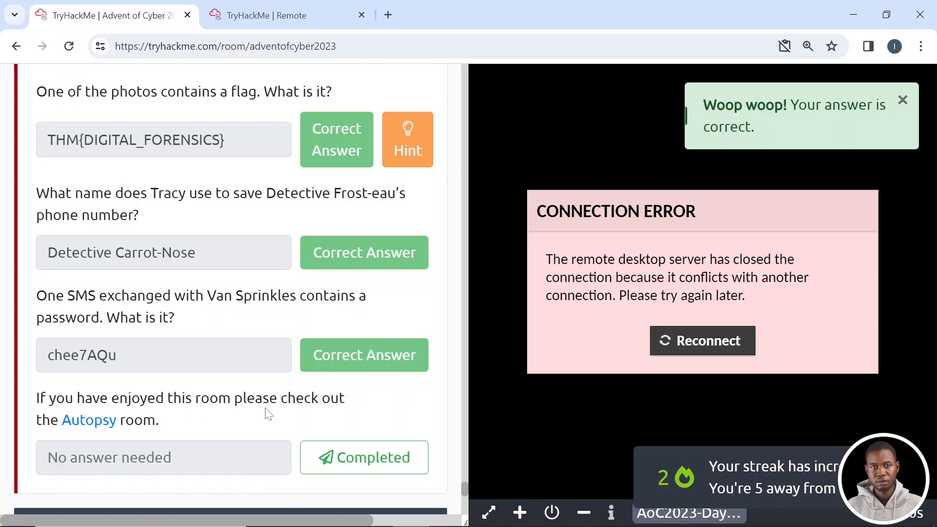
{"action": "left_click", "coordinate": [361, 467]}
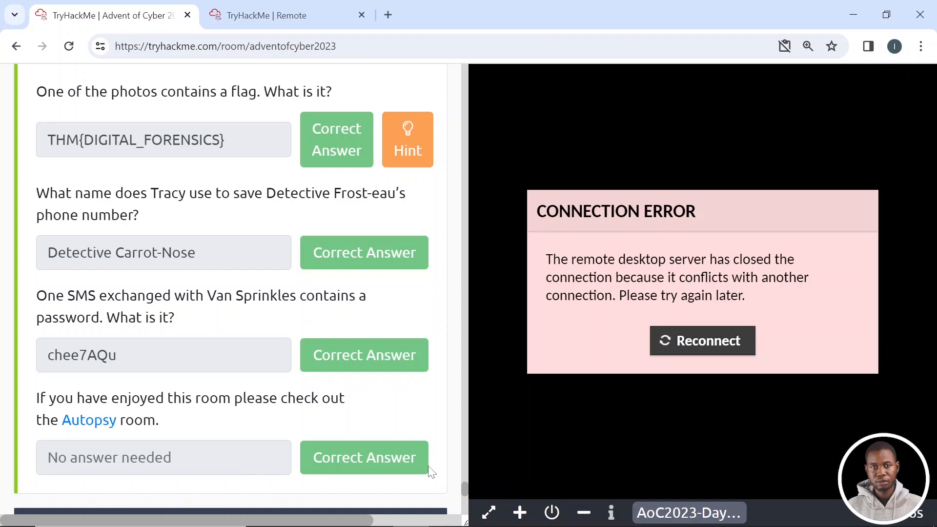
{"action": "left_click", "coordinate": [273, 12]}
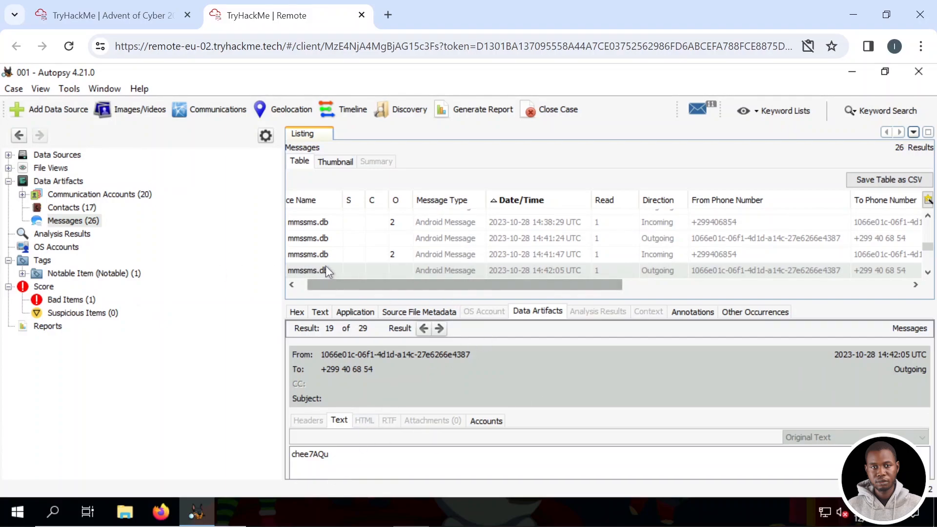
{"action": "left_click", "coordinate": [311, 270]}
{"action": "right_click", "coordinate": [310, 270]}
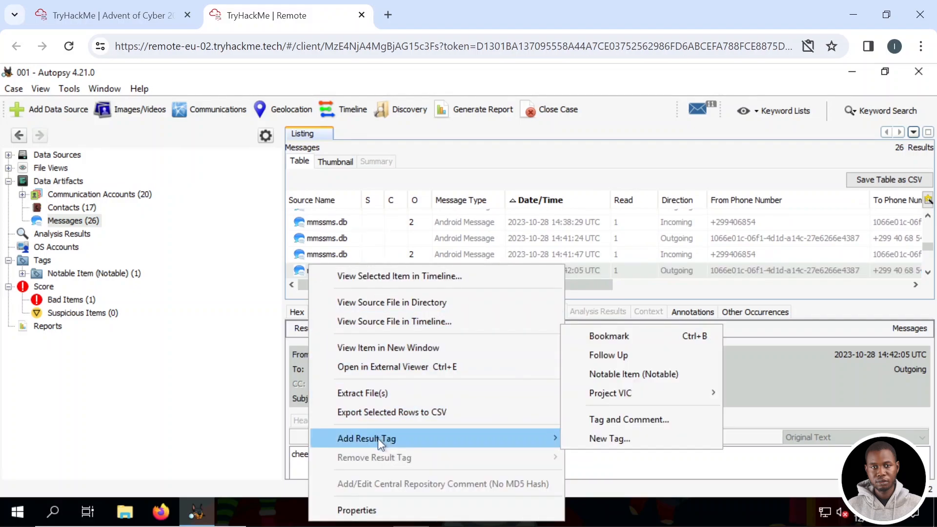
{"action": "mouse_move", "coordinate": [425, 435]}
{"action": "left_click", "coordinate": [649, 375]}
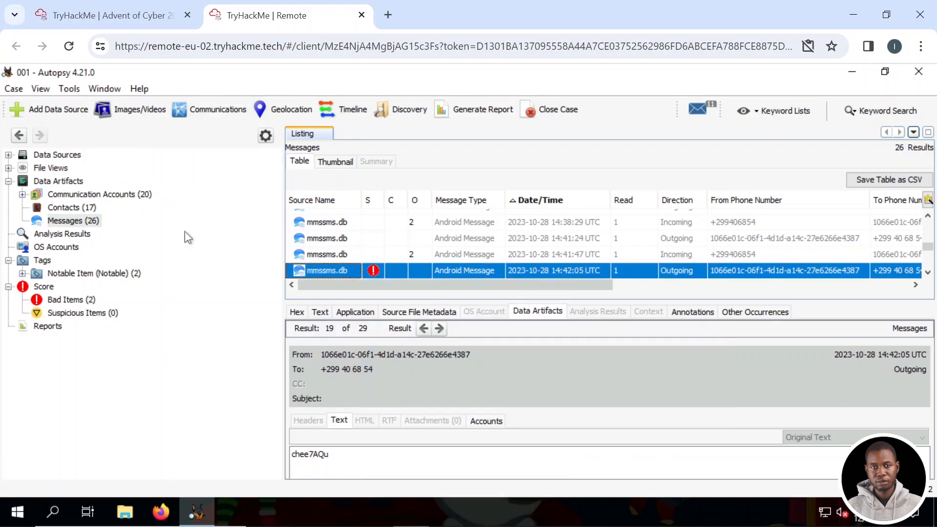
- List the Contacts artifacts and tag the Detective Carrot-Nose contact as Notable Item (Notable)
{"action": "left_click", "coordinate": [63, 209]}
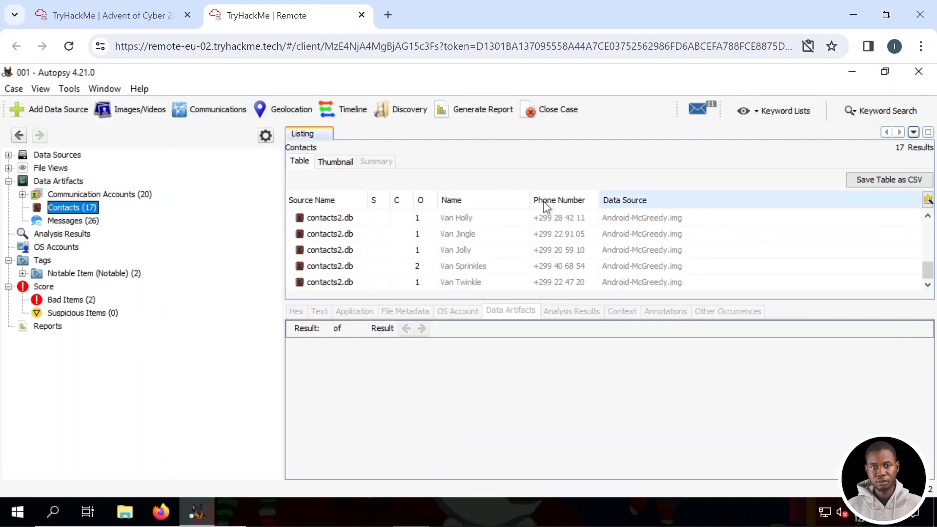
{"action": "left_click", "coordinate": [444, 223]}
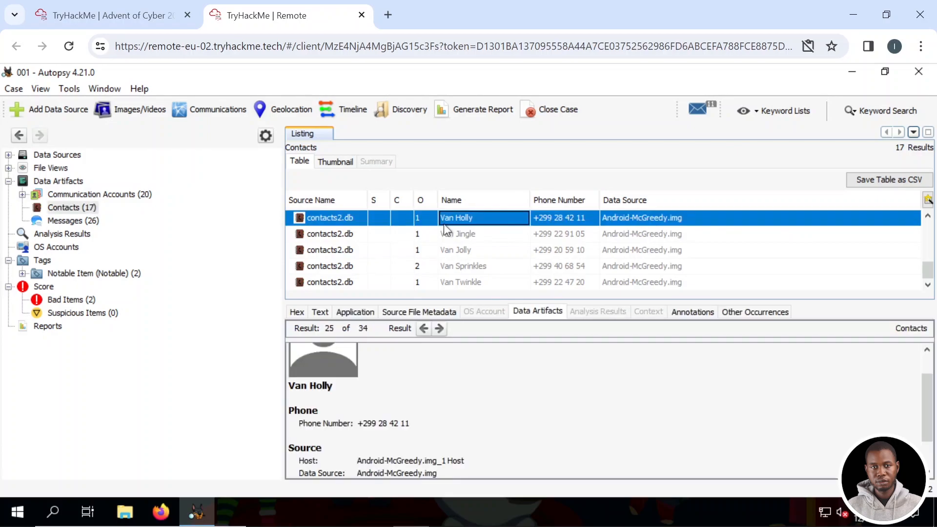
{"action": "key", "text": "Up"}
{"action": "key", "text": "Up"}
{"action": "key", "text": "Up"}
{"action": "key", "text": "Up"}
{"action": "key", "text": "Up"}
{"action": "key", "text": "Up"}
{"action": "key", "text": "Up"}
{"action": "key", "text": "Up"}
{"action": "key", "text": "Up"}
{"action": "key", "text": "Up"}
{"action": "key", "text": "Up"}
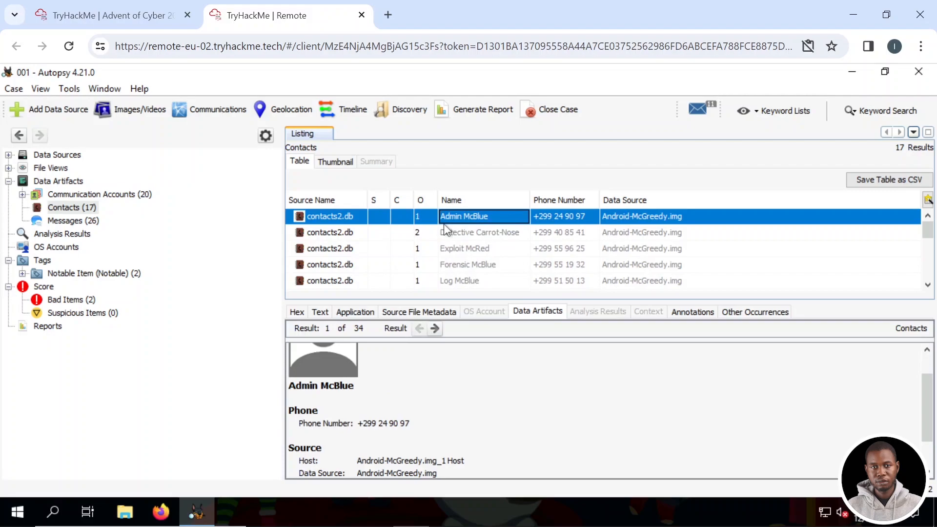
{"action": "key", "text": "Down"}
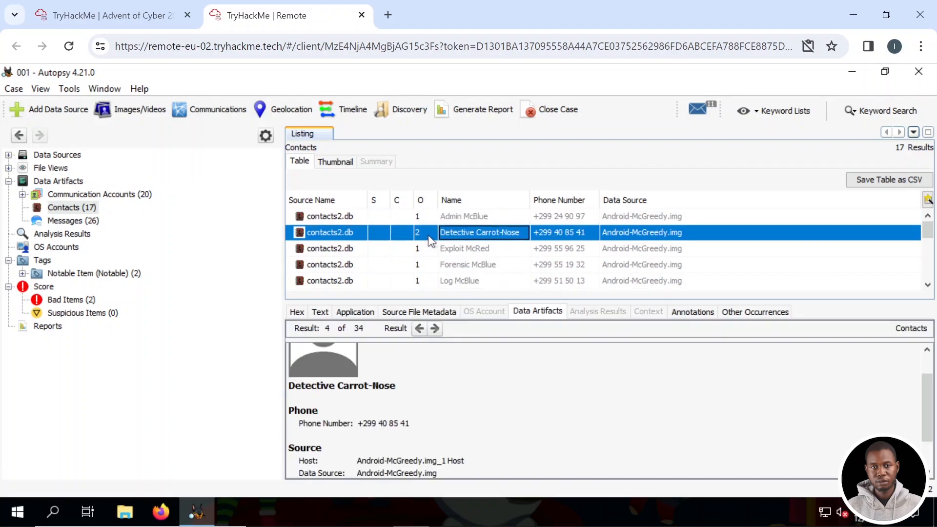
{"action": "right_click", "coordinate": [428, 236]}
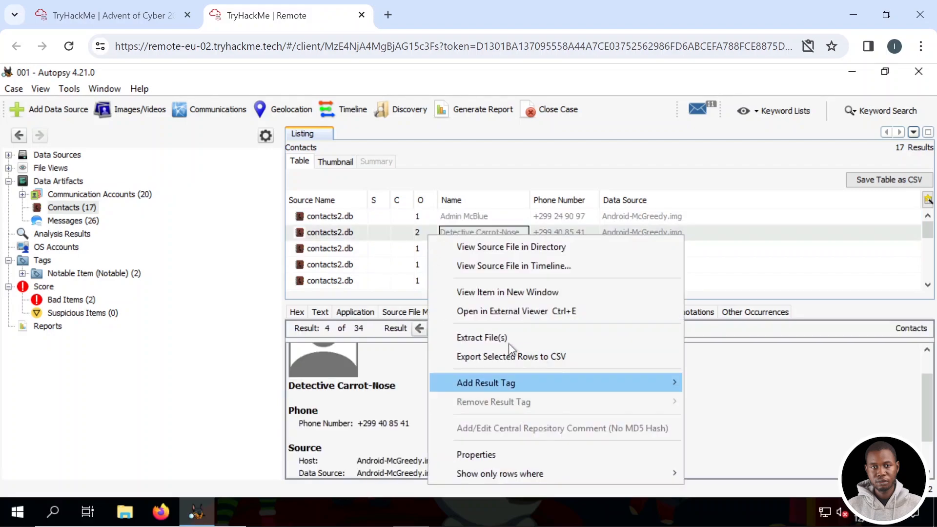
{"action": "mouse_move", "coordinate": [488, 377]}
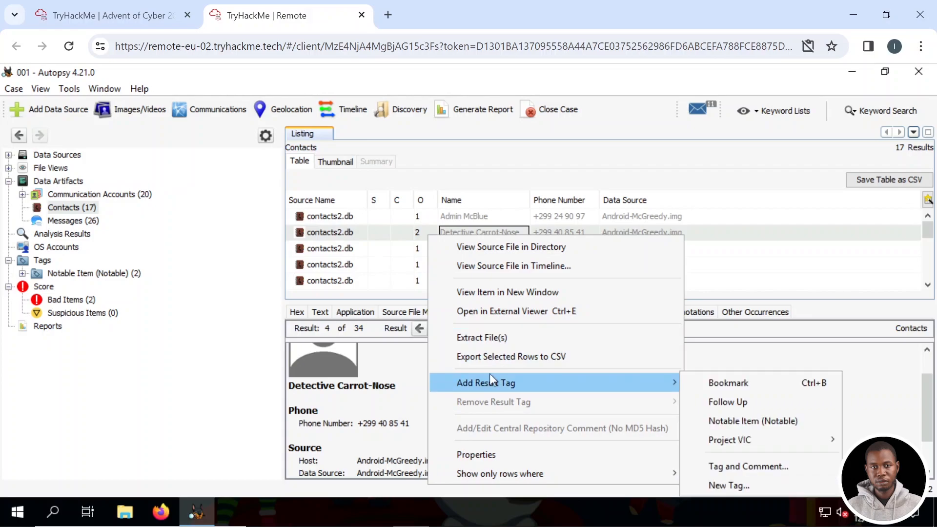
{"action": "left_click", "coordinate": [767, 423]}
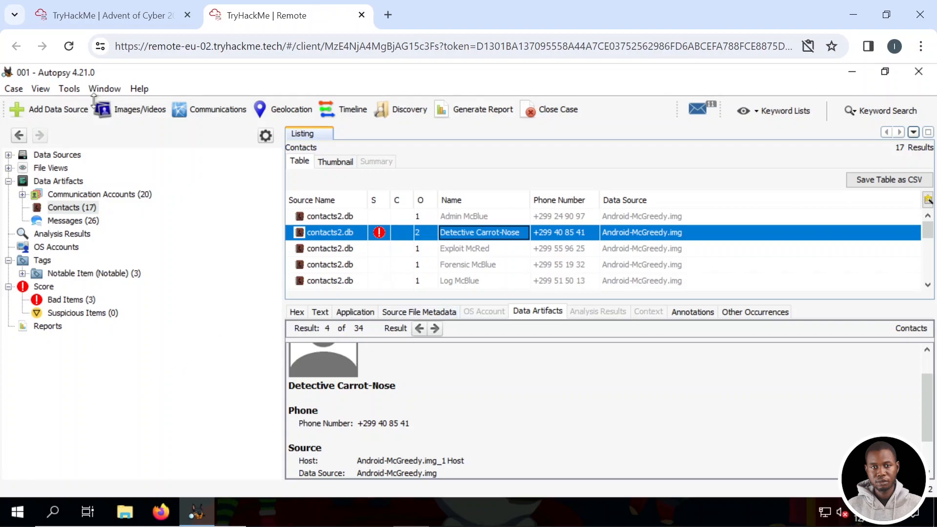
- Start generating an HTML report with the header THM and the footer THM FORENSICS, and proceed to the data source selection
{"action": "left_click", "coordinate": [71, 90]}
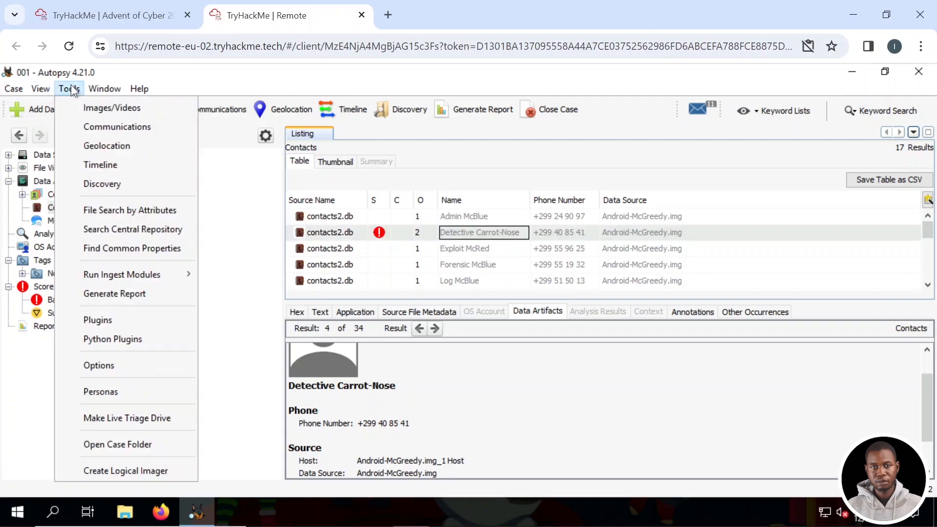
{"action": "left_click", "coordinate": [113, 293]}
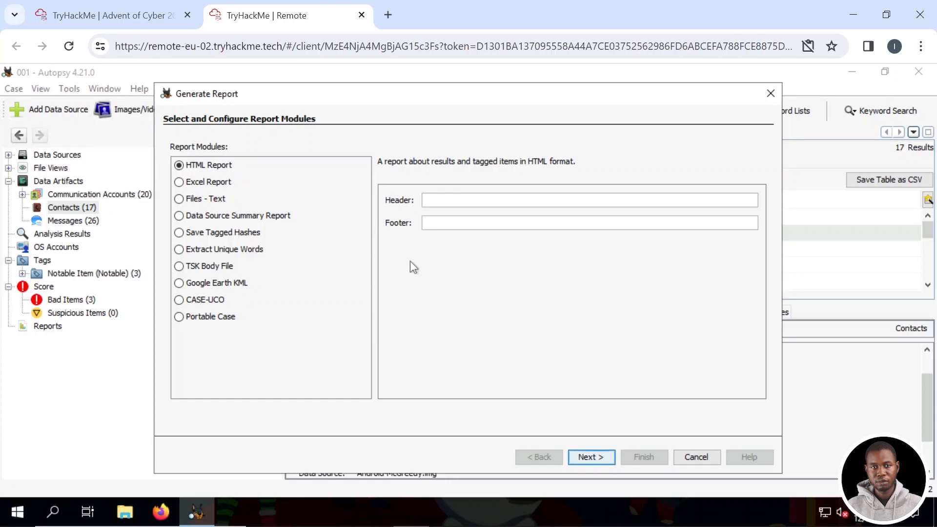
{"action": "left_click", "coordinate": [450, 200]}
{"action": "type", "text": "TH"}
{"action": "key", "text": "BackSpace"}
{"action": "type", "text": "HM"}
{"action": "left_click", "coordinate": [441, 224]}
{"action": "type", "text": "THM FORENSICS"}
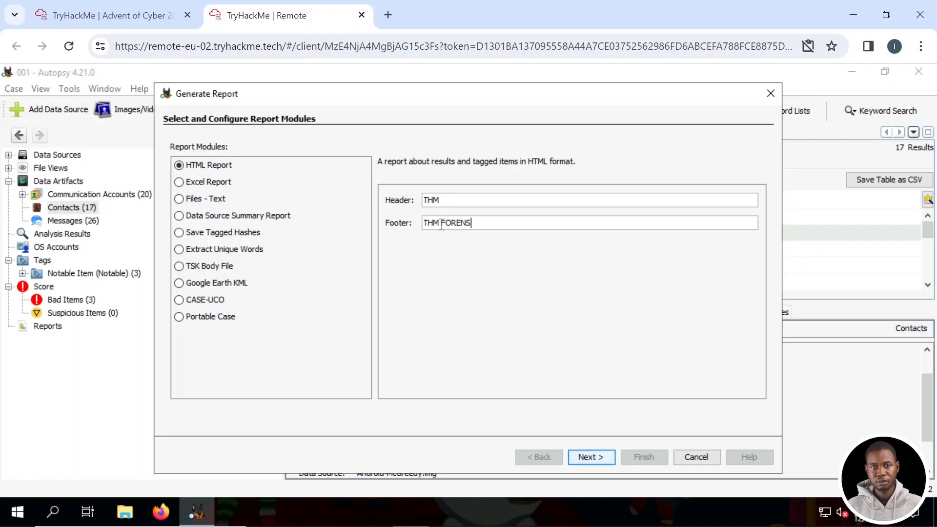
{"action": "left_click", "coordinate": [587, 458]}
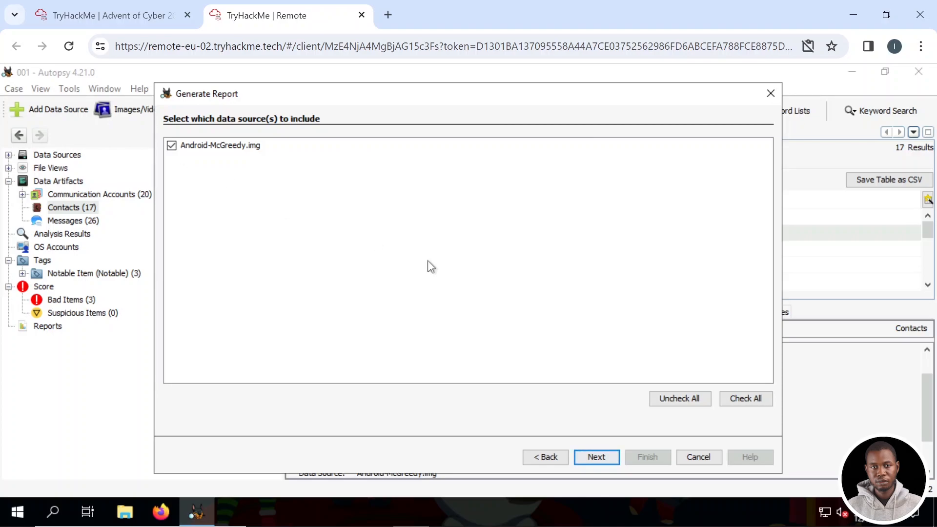
- Keep Android-McGreedy.img as the data source and generate the report from only the specific tagged results under Notable Item (Notable)
{"action": "left_click", "coordinate": [604, 458]}
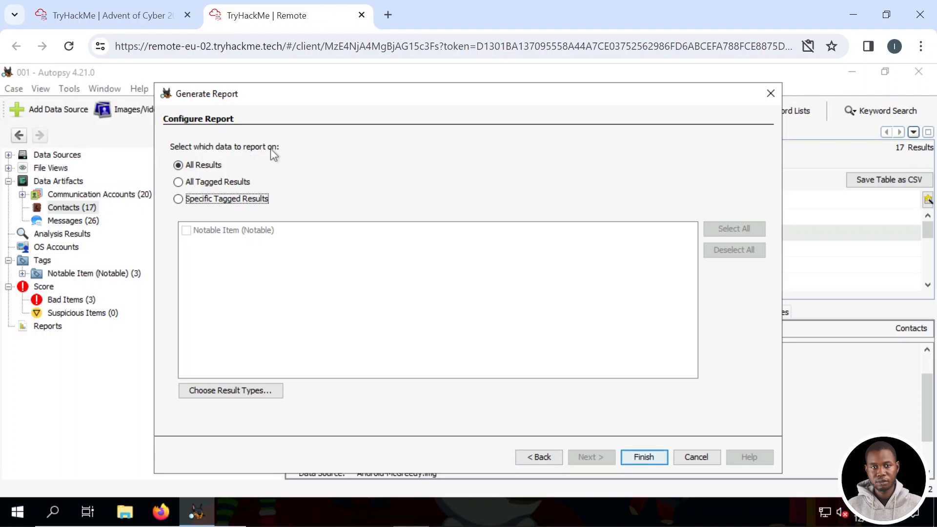
{"action": "left_click", "coordinate": [186, 198]}
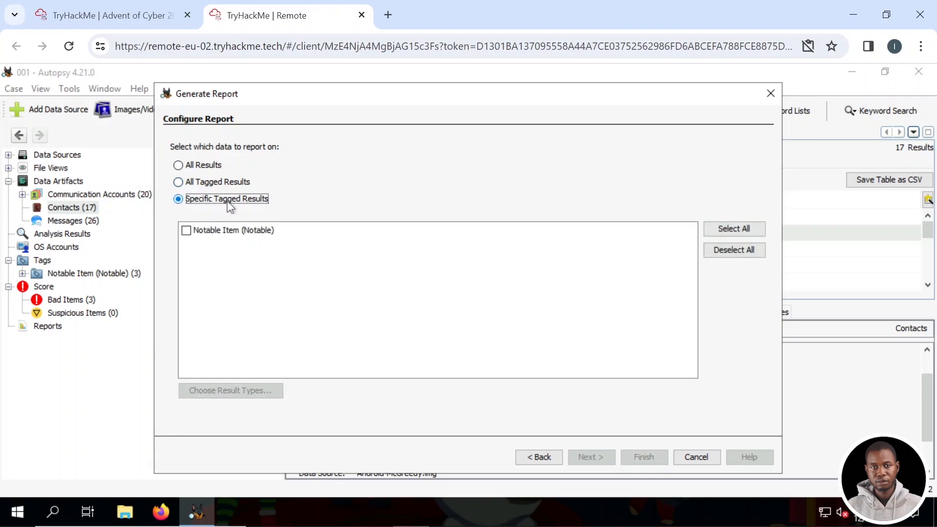
{"action": "left_click", "coordinate": [185, 231]}
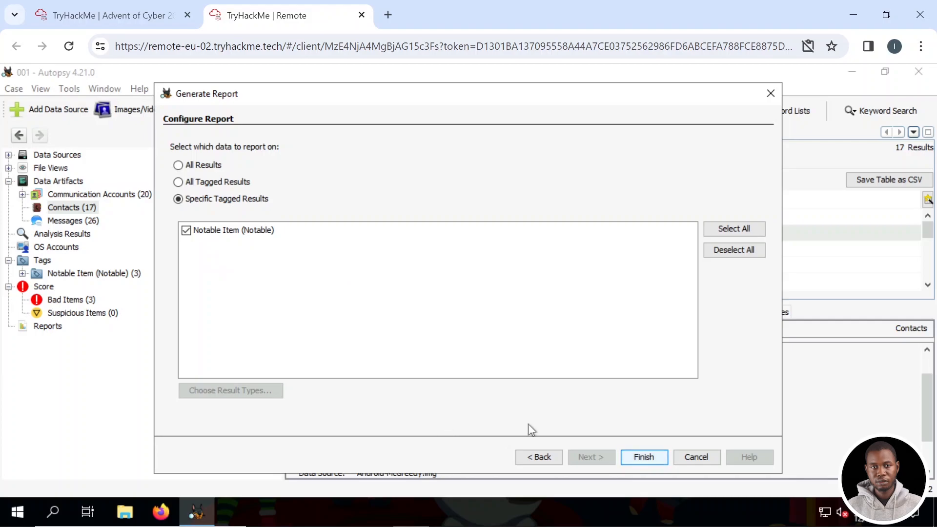
{"action": "left_click", "coordinate": [642, 458]}
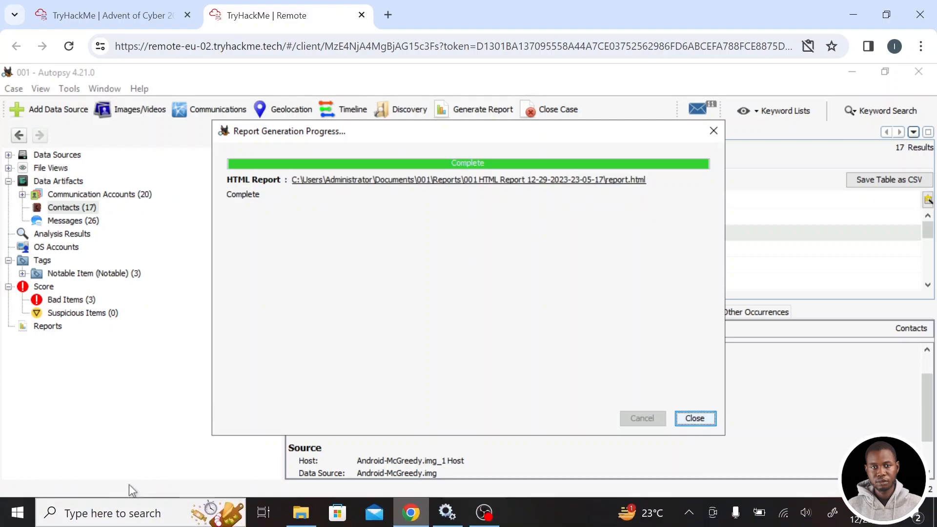
{"action": "left_click", "coordinate": [126, 512]}
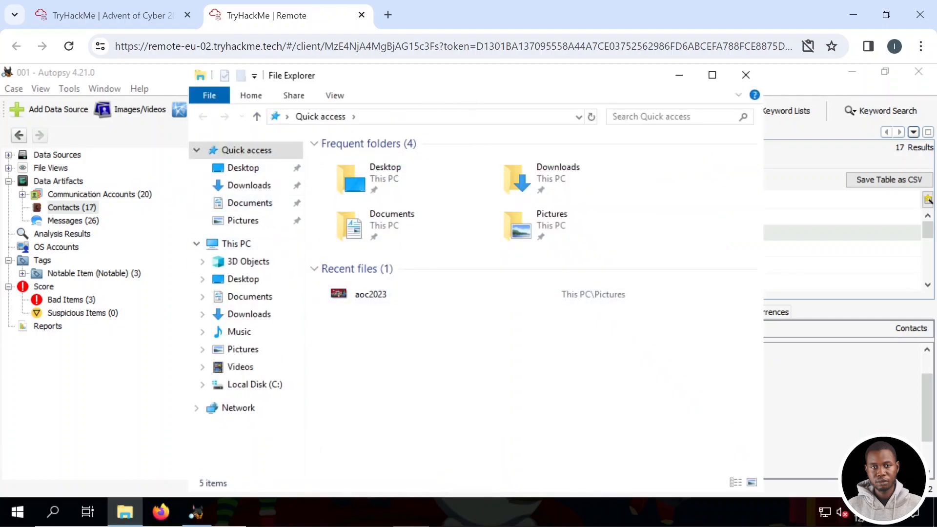
{"action": "left_click", "coordinate": [195, 516]}
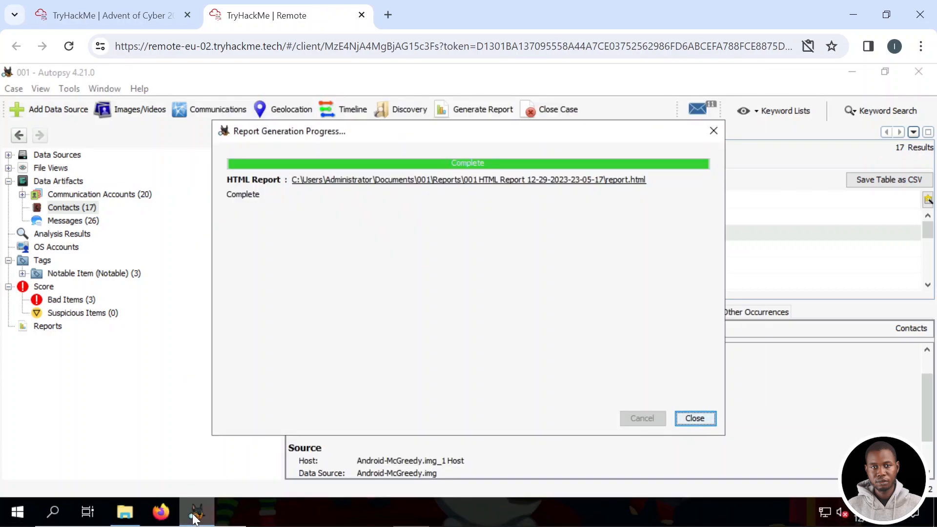
{"action": "left_click", "coordinate": [194, 515]}
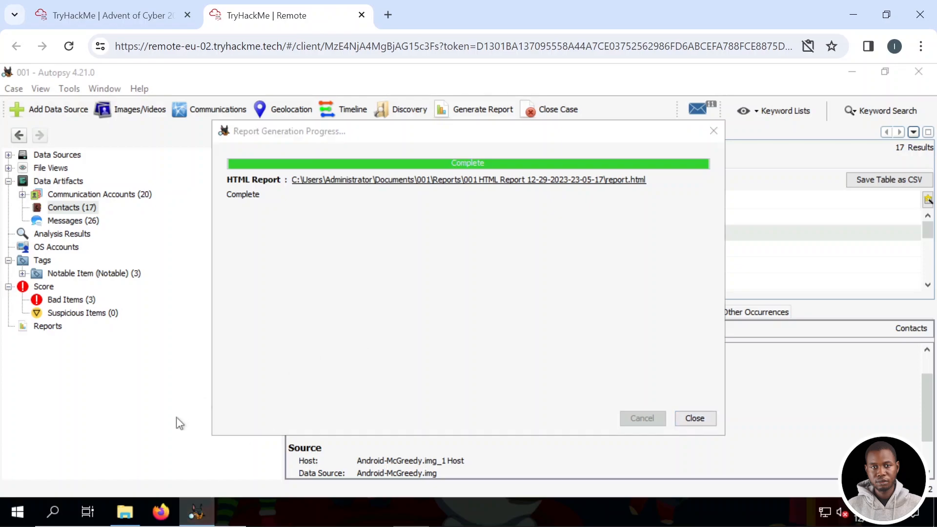
{"action": "left_click", "coordinate": [125, 512]}
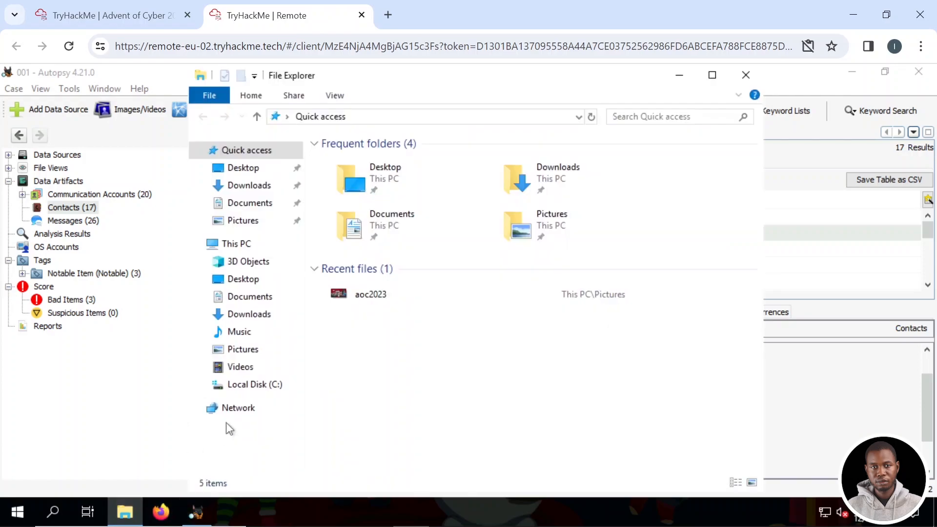
{"action": "left_click", "coordinate": [250, 210]}
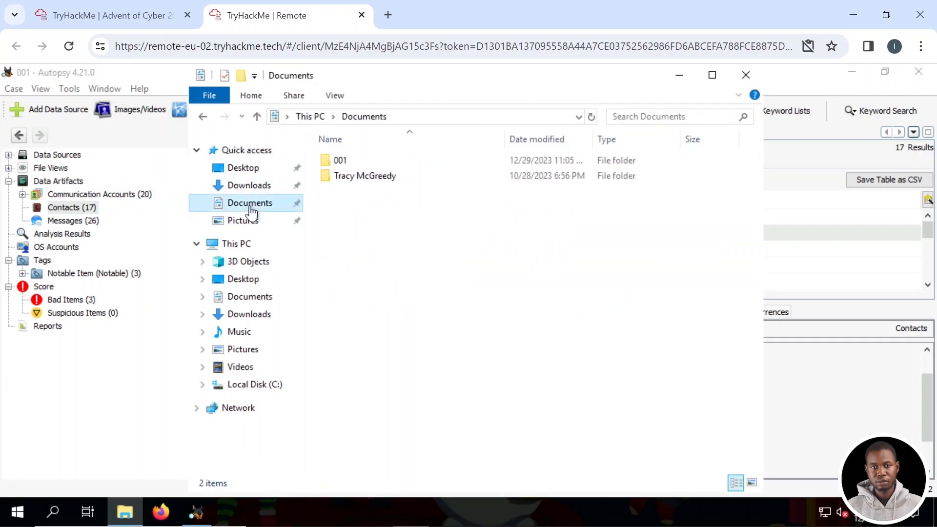
{"action": "double_click", "coordinate": [367, 162]}
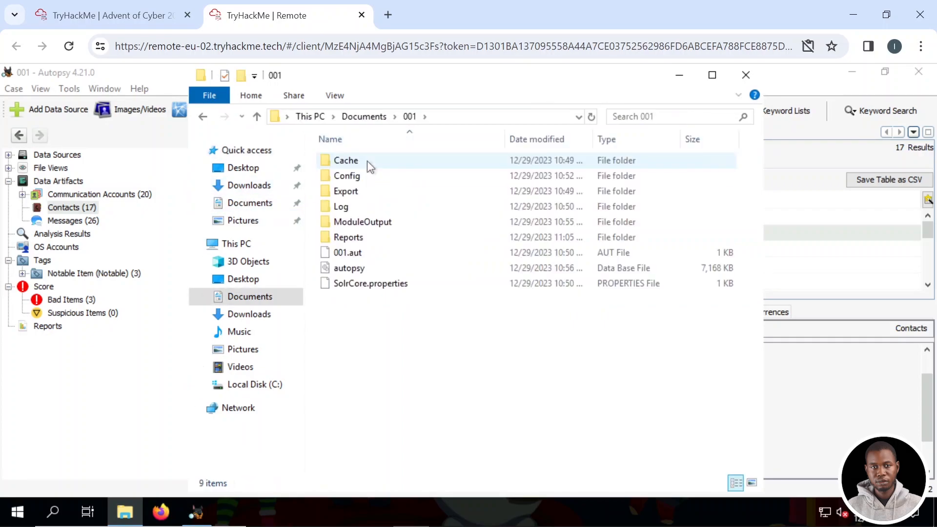
{"action": "left_click", "coordinate": [346, 239]}
{"action": "double_click", "coordinate": [346, 239]}
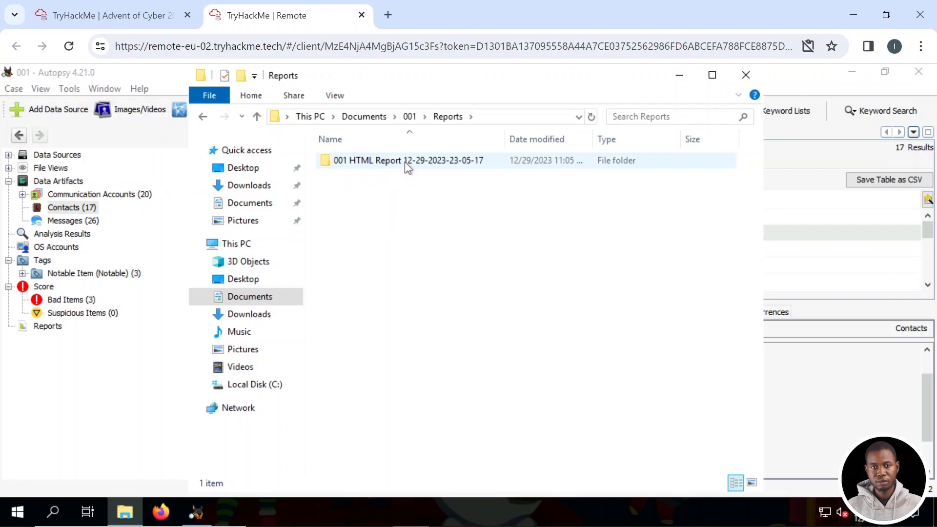
{"action": "double_click", "coordinate": [437, 162]}
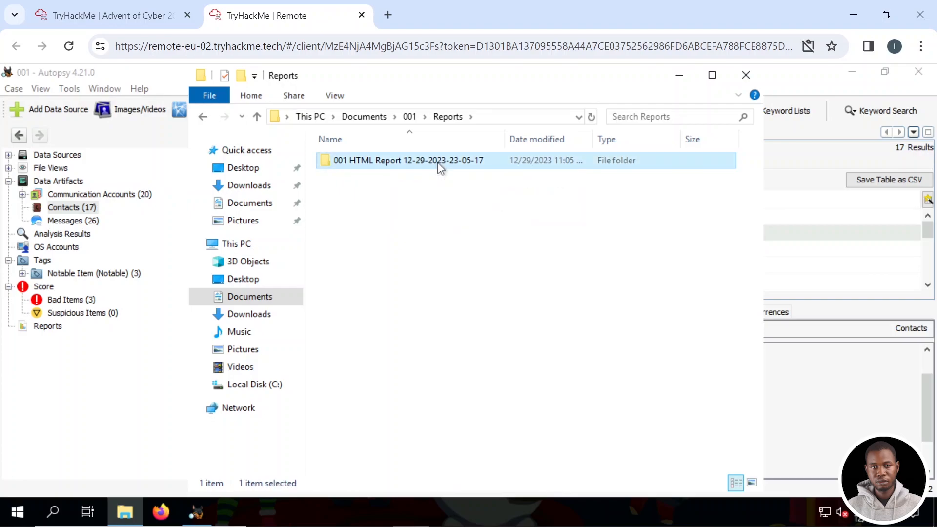
- Open the report HTML file with Firefox
{"action": "left_click", "coordinate": [352, 179]}
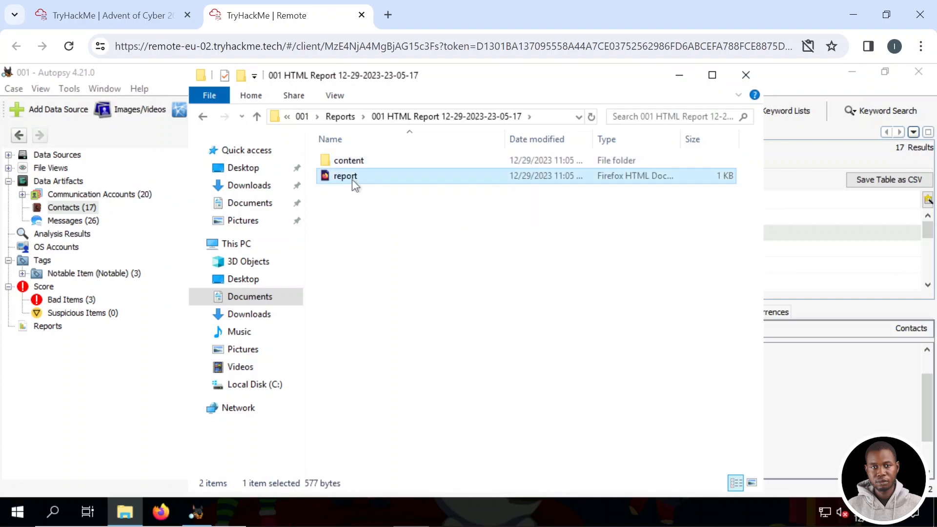
{"action": "right_click", "coordinate": [352, 180]}
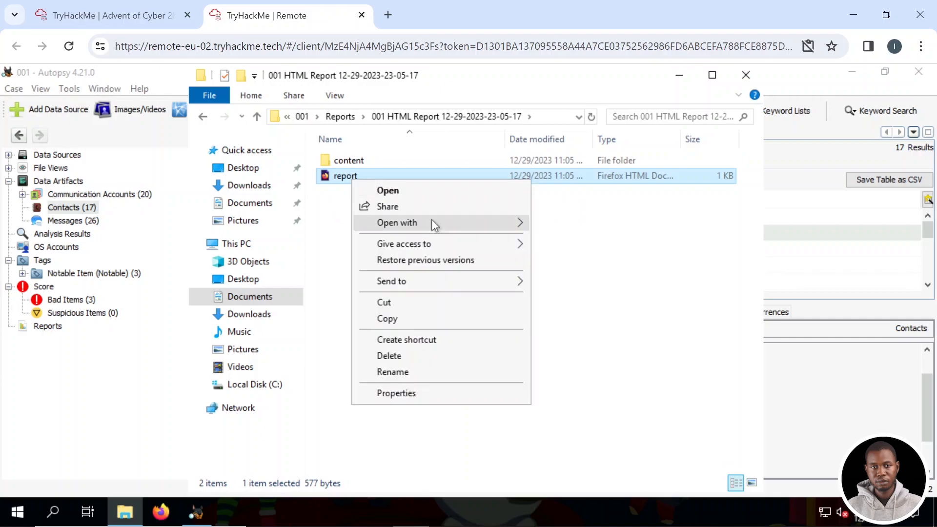
{"action": "mouse_move", "coordinate": [431, 222]}
{"action": "left_click", "coordinate": [568, 227]}
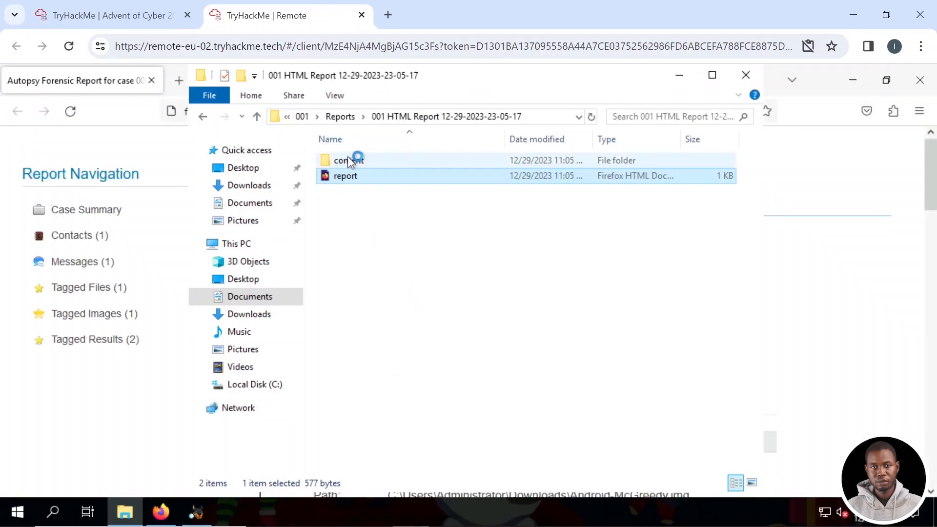
- Look through the report's content folder, then minimize File Explorer to bring up the report in Firefox
{"action": "left_click", "coordinate": [360, 160]}
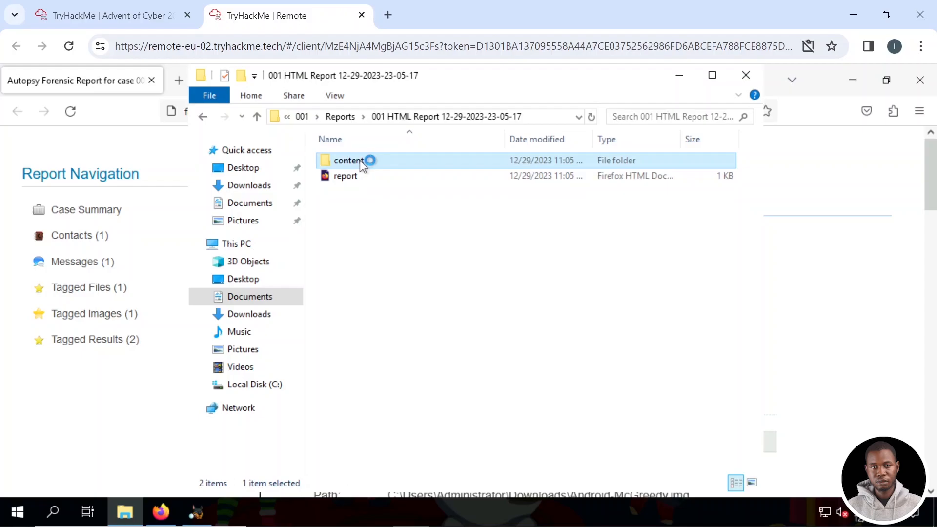
{"action": "double_click", "coordinate": [359, 160]}
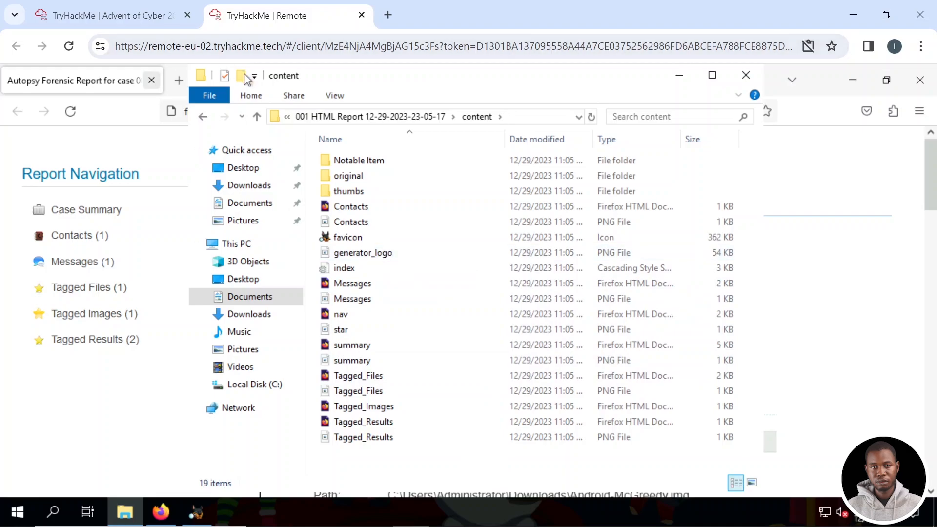
{"action": "left_click", "coordinate": [673, 77]}
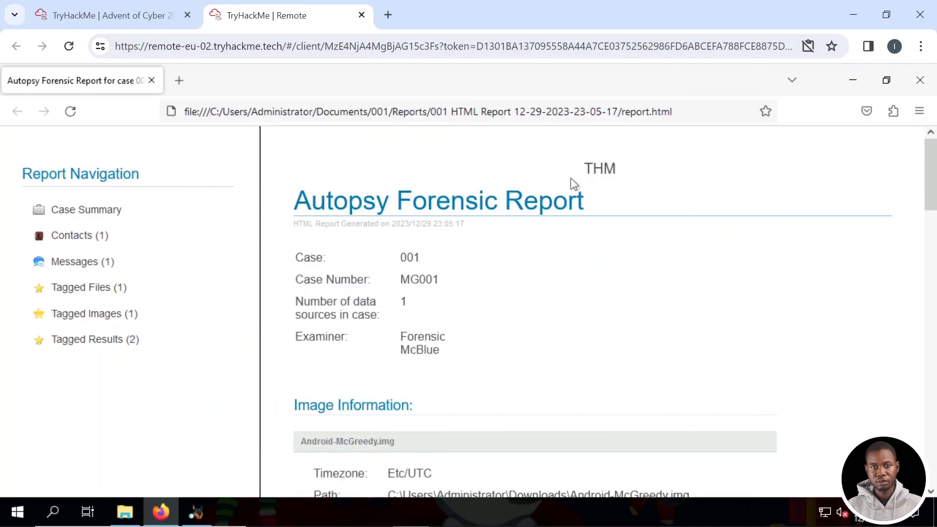
- Examine the report's case summary, including the header, footer, image timezone and path, software information and ingest history
{"action": "left_click_drag", "start_coordinate": [929, 183], "coordinate": [930, 487]}
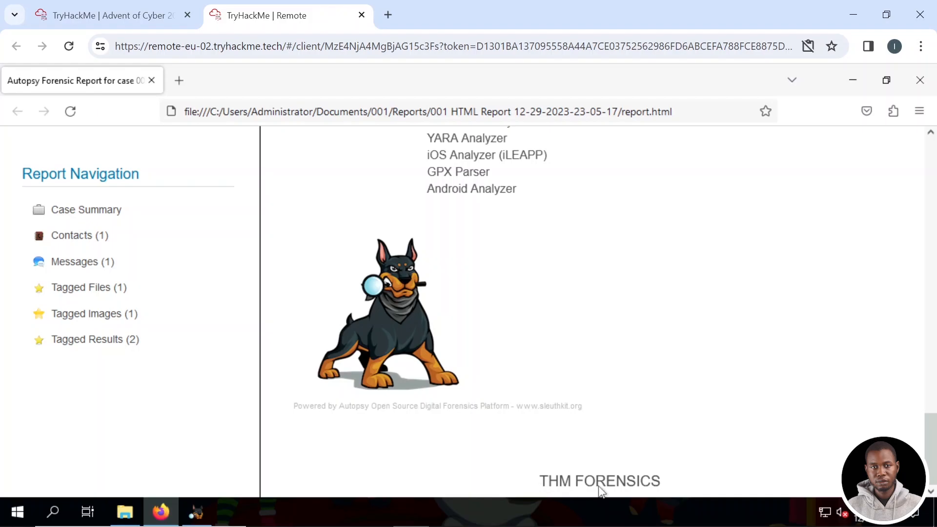
{"action": "left_click_drag", "start_coordinate": [930, 433], "coordinate": [929, 135]}
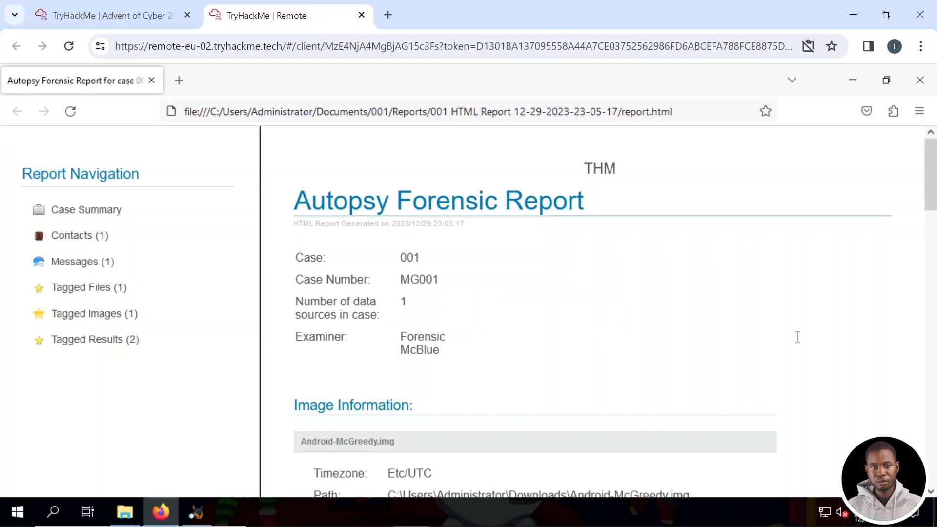
{"action": "left_click_drag", "start_coordinate": [932, 178], "coordinate": [932, 234]}
{"action": "left_click_drag", "start_coordinate": [694, 245], "coordinate": [386, 244]}
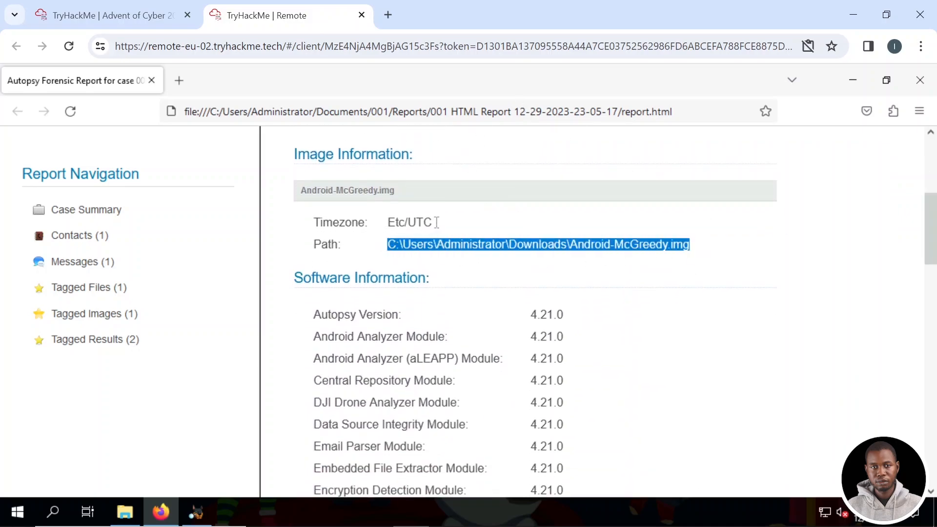
{"action": "left_click", "coordinate": [404, 224]}
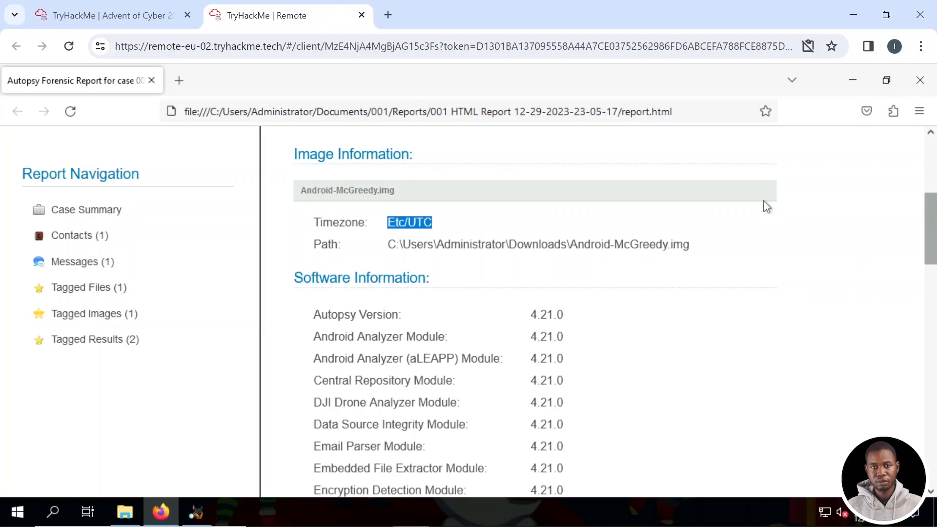
{"action": "left_click_drag", "start_coordinate": [933, 219], "coordinate": [936, 456]}
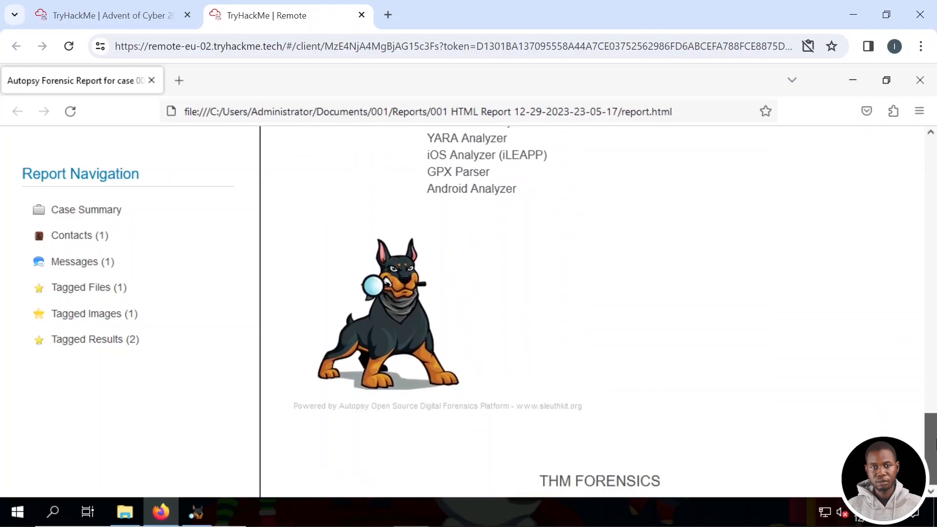
{"action": "scroll", "coordinate": [907, 317], "scroll_direction": "up", "scroll_amount": 15}
{"action": "scroll", "coordinate": [890, 256], "scroll_direction": "up", "scroll_amount": 5}
{"action": "scroll", "coordinate": [856, 168], "scroll_direction": "down", "scroll_amount": 12}
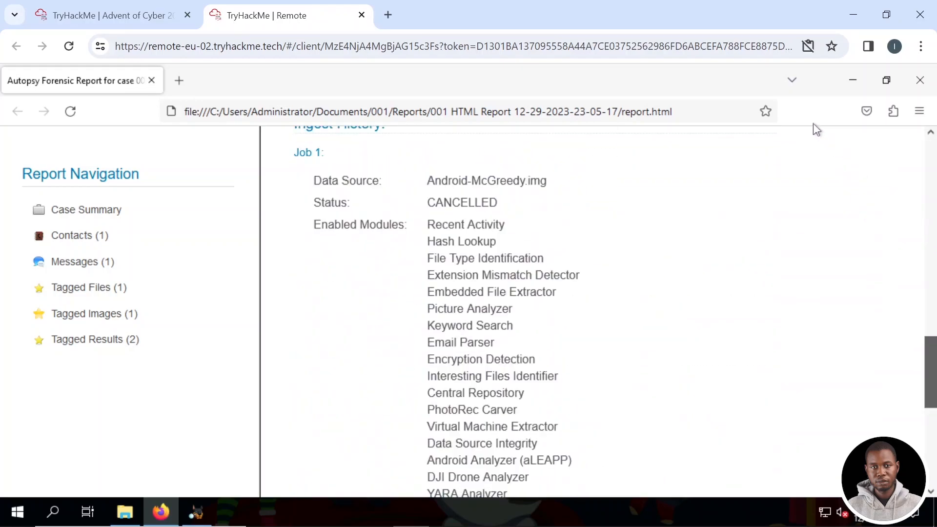
- View the report's Contacts section and examine the tagged contact's phone number, source file and tag
{"action": "left_click", "coordinate": [75, 235]}
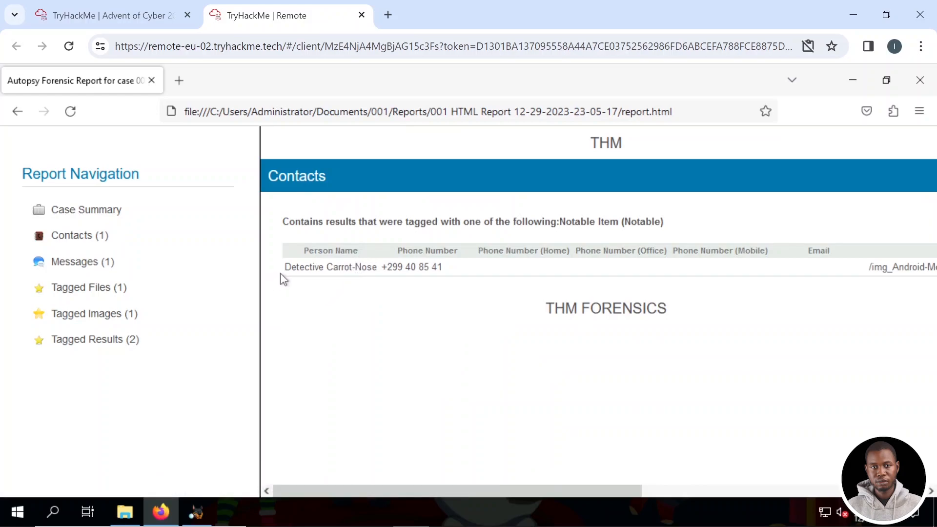
{"action": "left_click_drag", "start_coordinate": [285, 269], "coordinate": [447, 279]}
{"action": "left_click", "coordinate": [438, 276]}
{"action": "left_click_drag", "start_coordinate": [447, 268], "coordinate": [378, 268]}
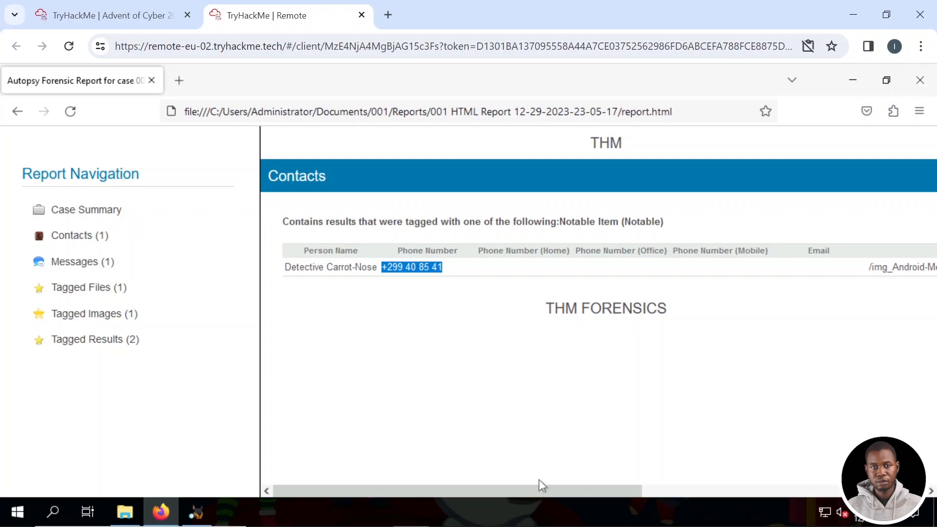
{"action": "left_click_drag", "start_coordinate": [535, 488], "coordinate": [839, 490]}
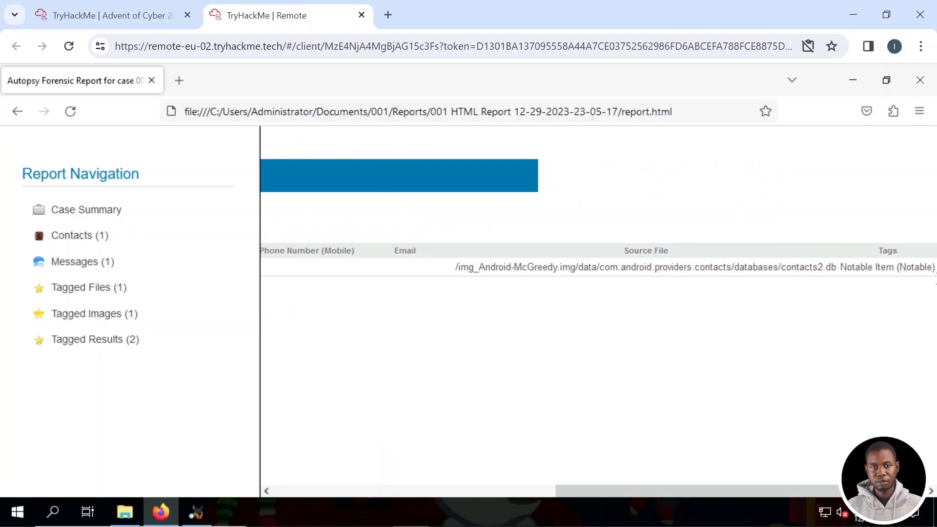
- View the report's Messages section and examine the tagged message's date, recipient phone number and text
{"action": "left_click", "coordinate": [65, 264]}
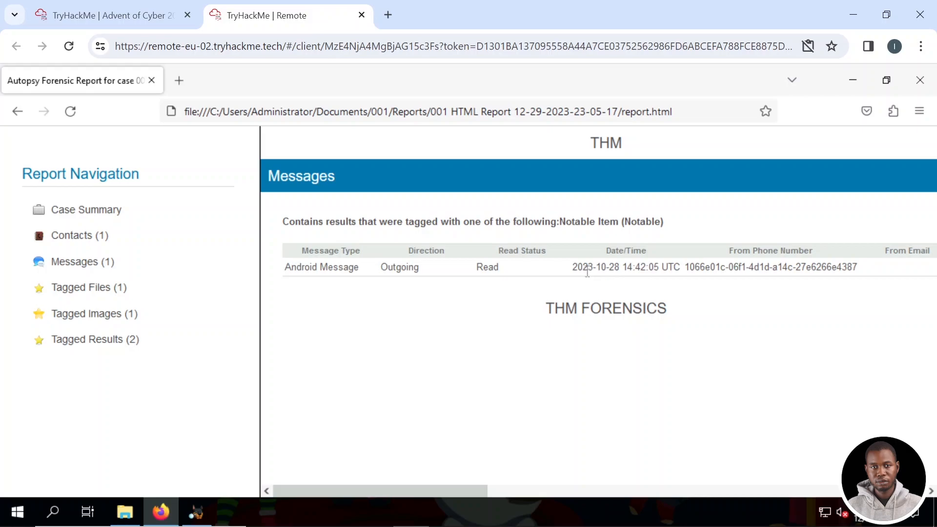
{"action": "left_click_drag", "start_coordinate": [452, 490], "coordinate": [646, 494]}
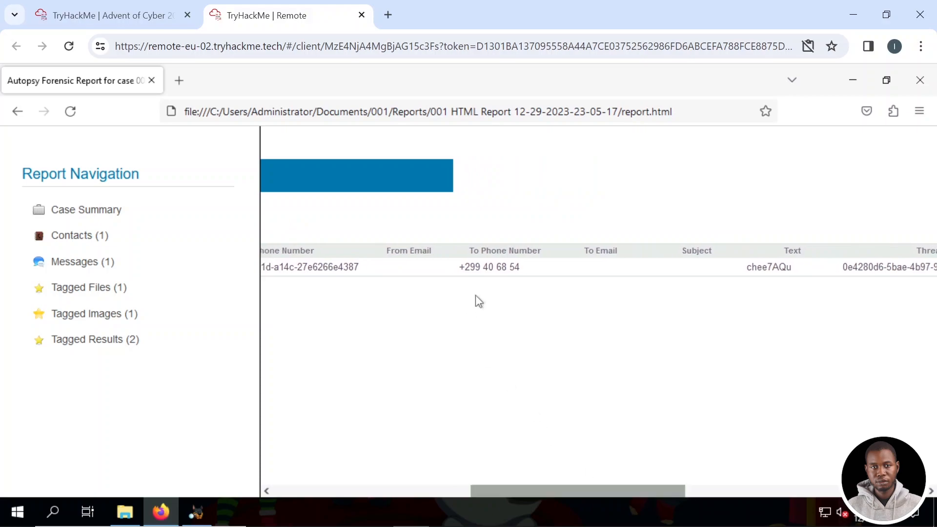
{"action": "left_click_drag", "start_coordinate": [526, 269], "coordinate": [448, 267]}
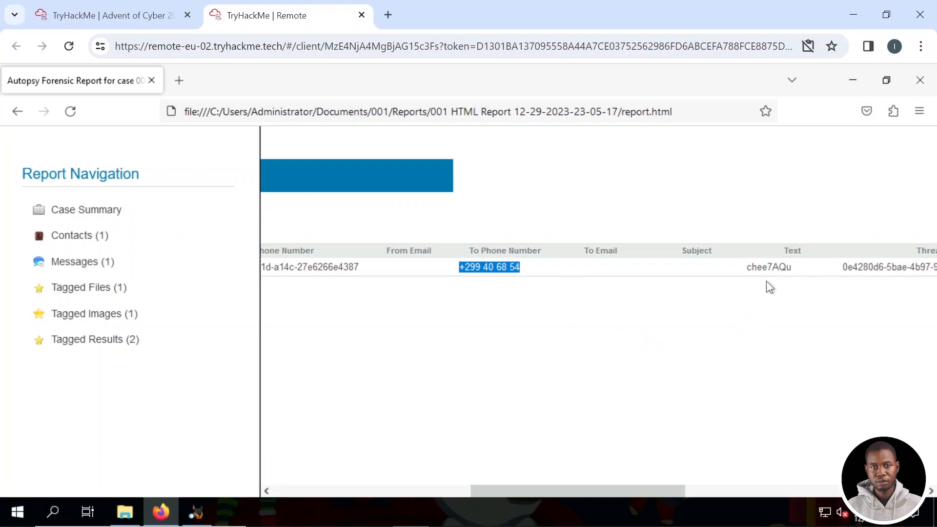
{"action": "left_click_drag", "start_coordinate": [745, 266], "coordinate": [801, 271]}
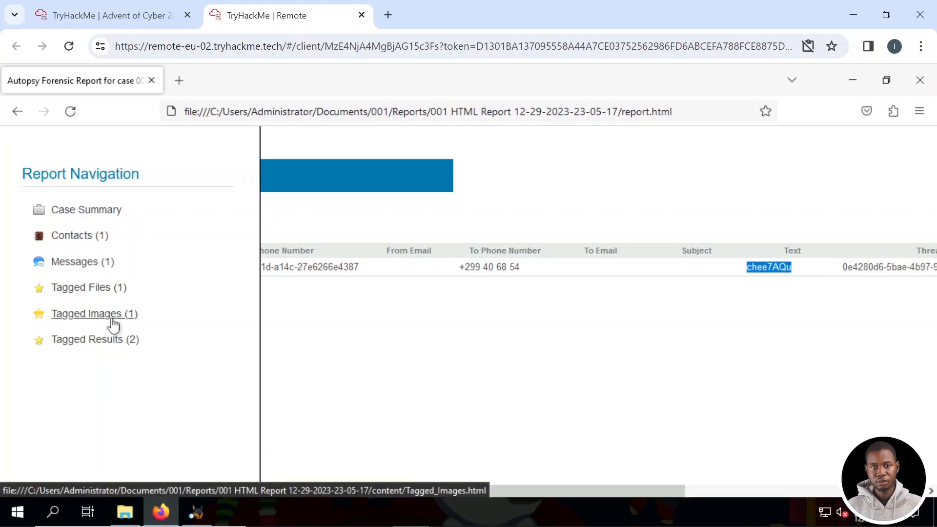
- Review the report's Tagged Results and Tagged Files sections, and open the tagged board2.jpg image at full size
{"action": "left_click", "coordinate": [101, 341]}
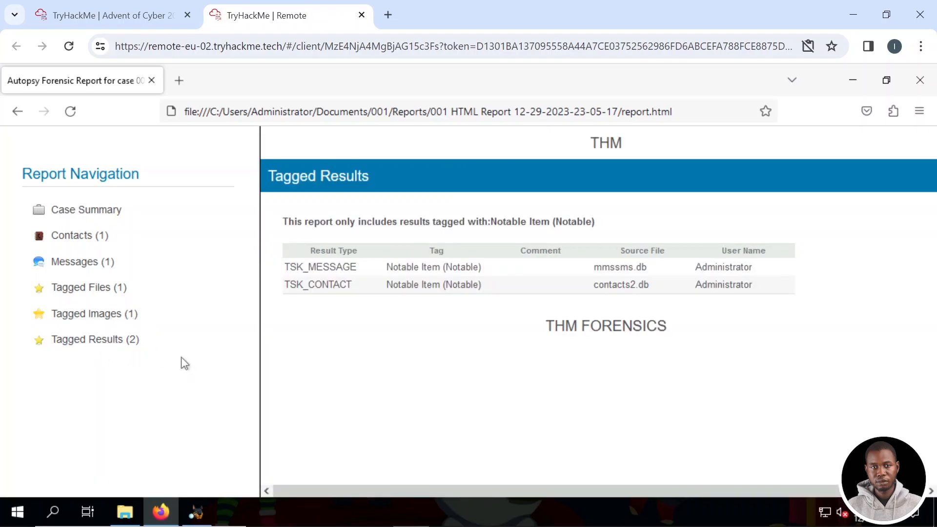
{"action": "left_click", "coordinate": [91, 292]}
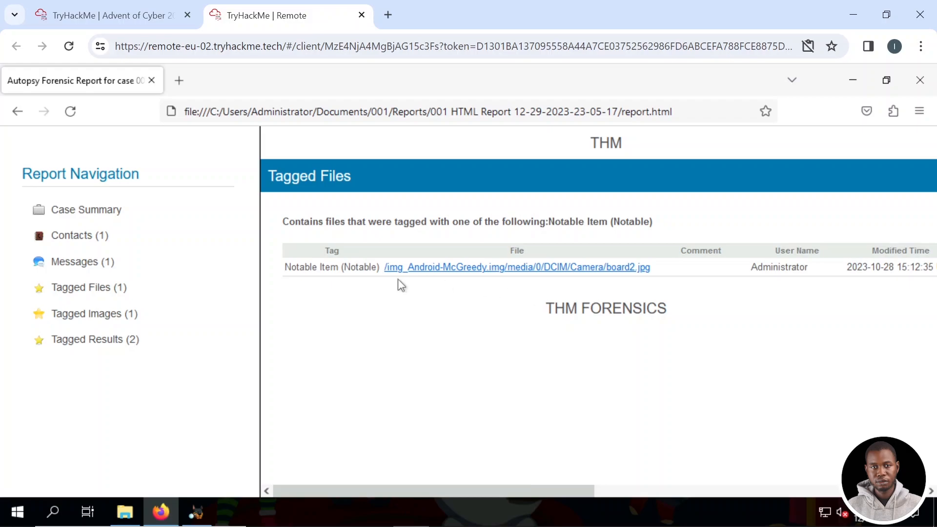
{"action": "left_click", "coordinate": [417, 267]}
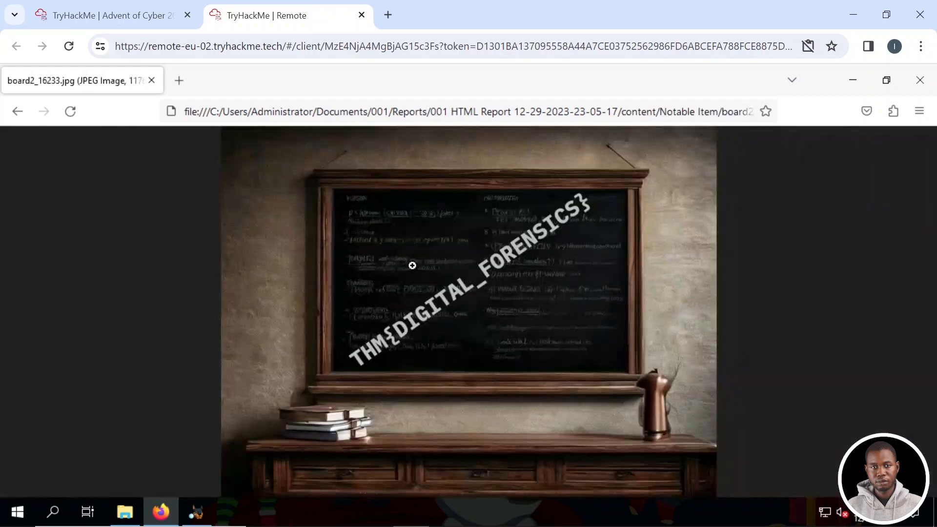
{"action": "right_click", "coordinate": [466, 304]}
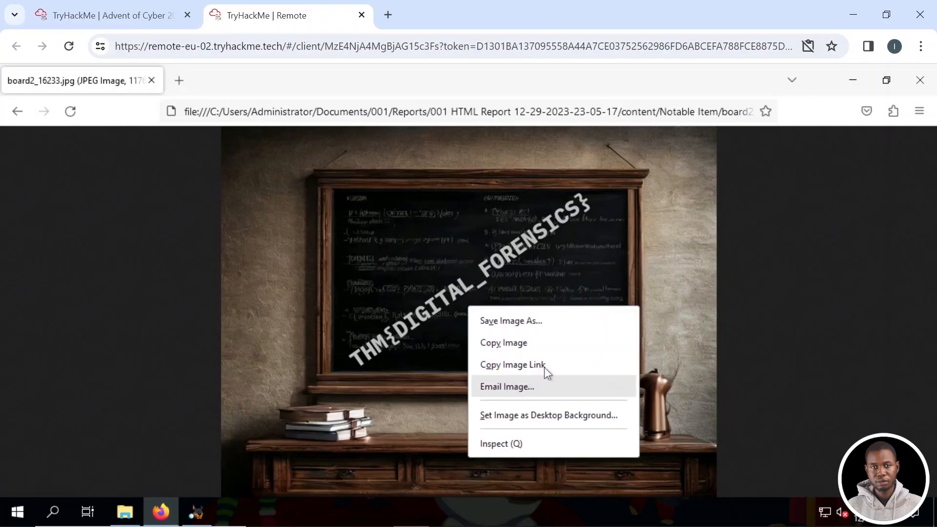
{"action": "left_click", "coordinate": [109, 166]}
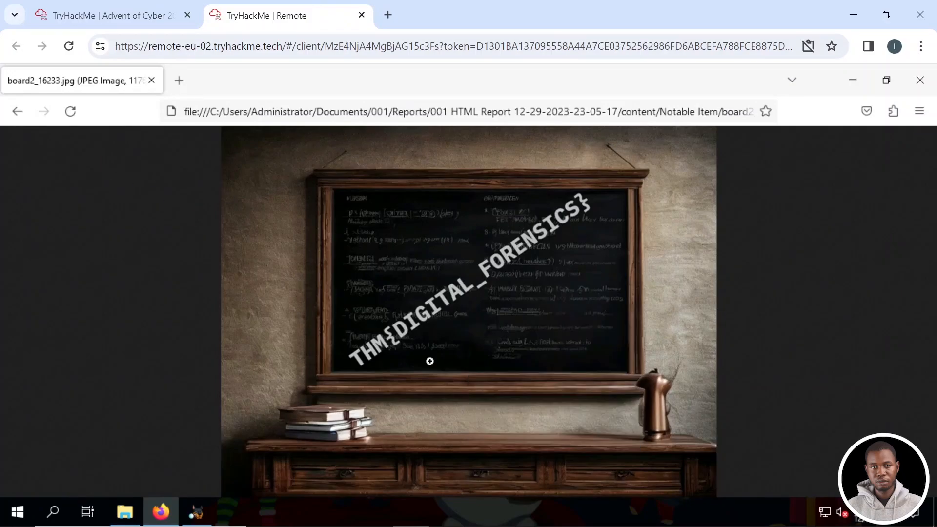